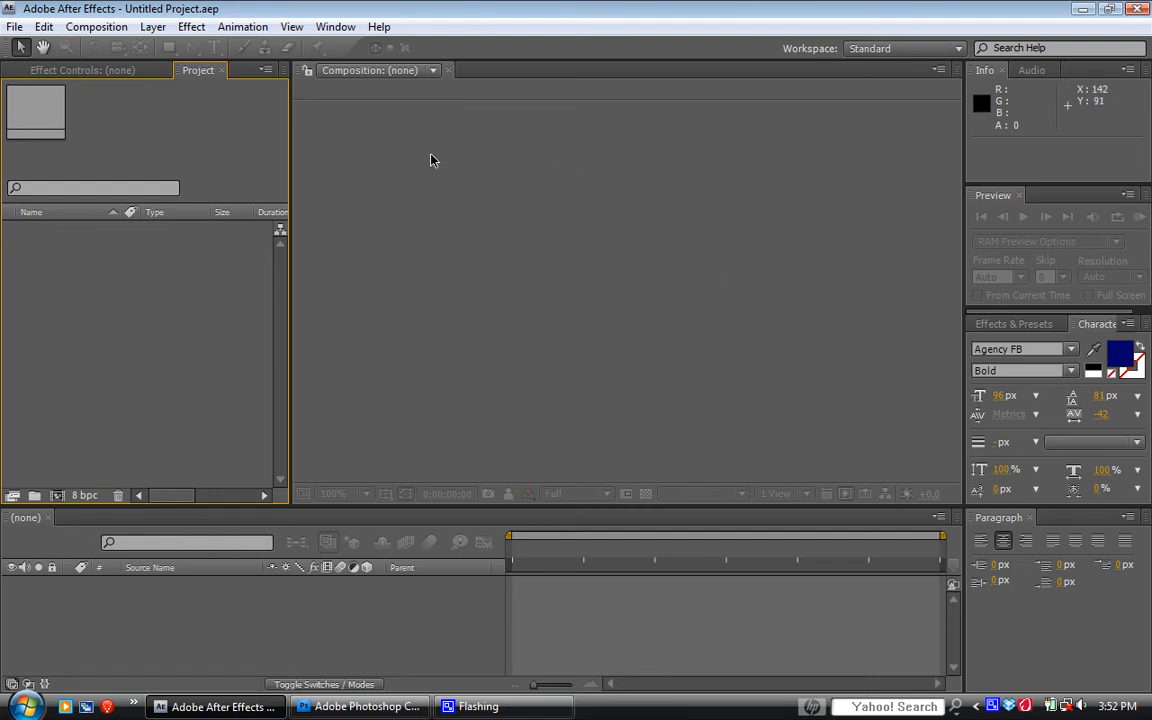
Create a new 720 x 486 composition with the NTSC D1 preset and a 30-second duration
left_click(96, 27)
left_click(115, 46)
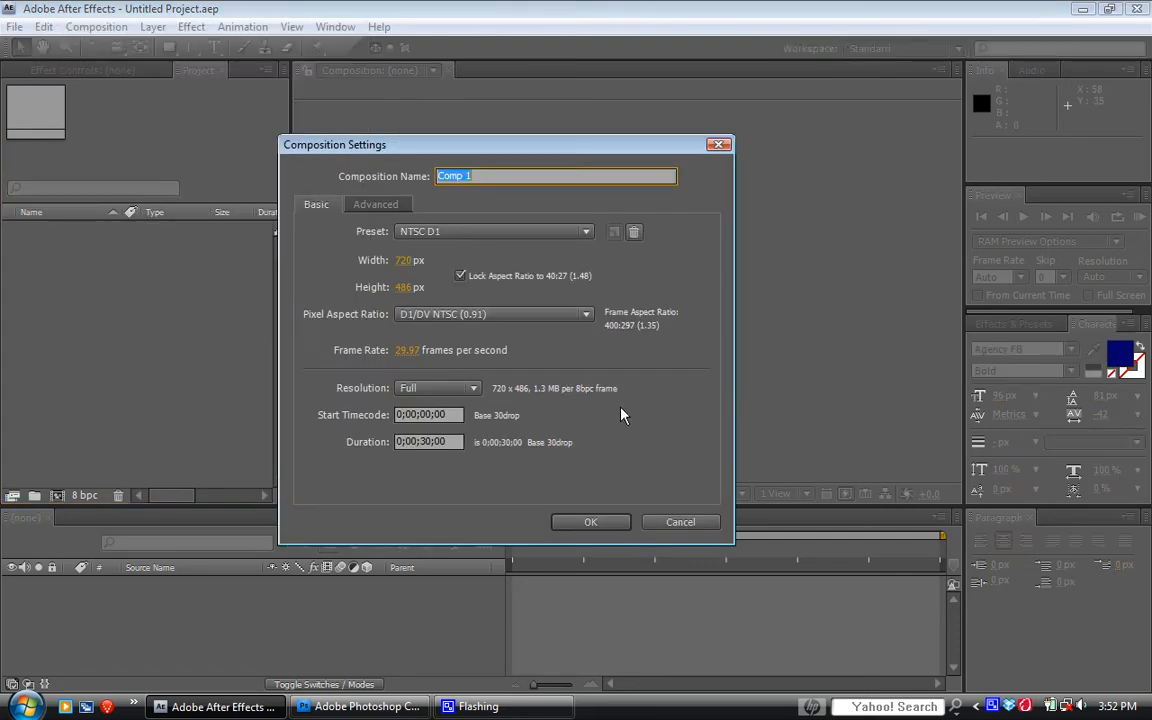
left_click(588, 522)
Import the blue, green, orange and yellow highlighter PSD files from the Images folder as footage
double_click(144, 319)
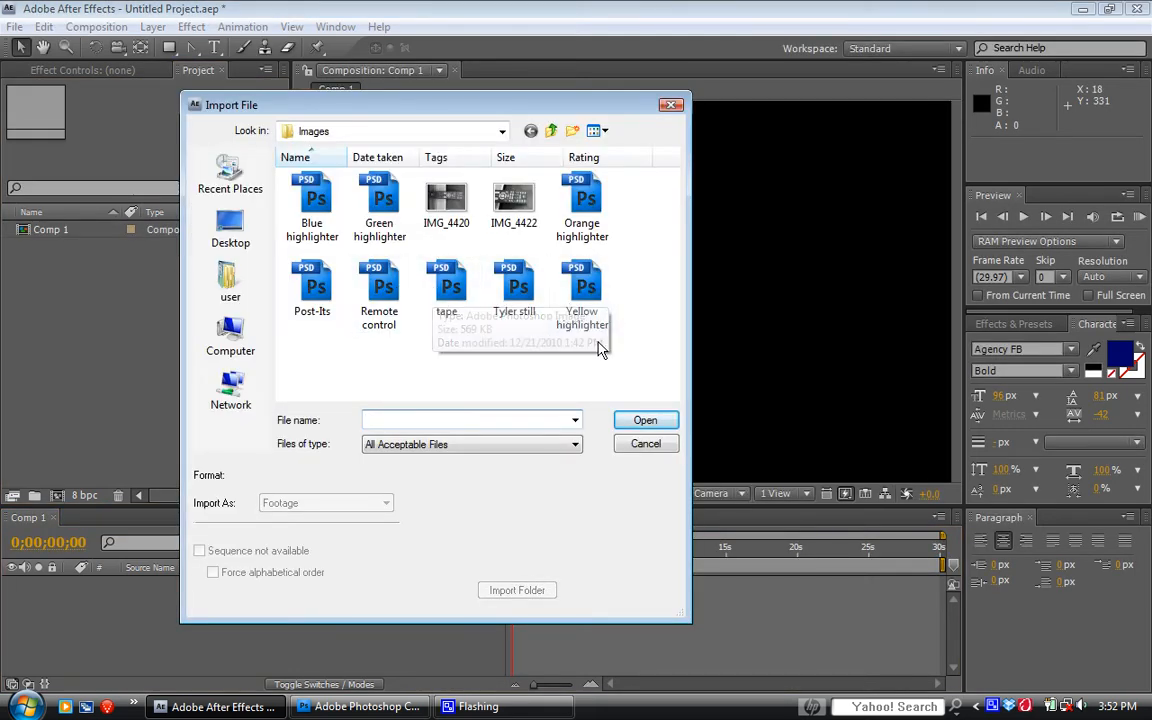
left_click(582, 192)
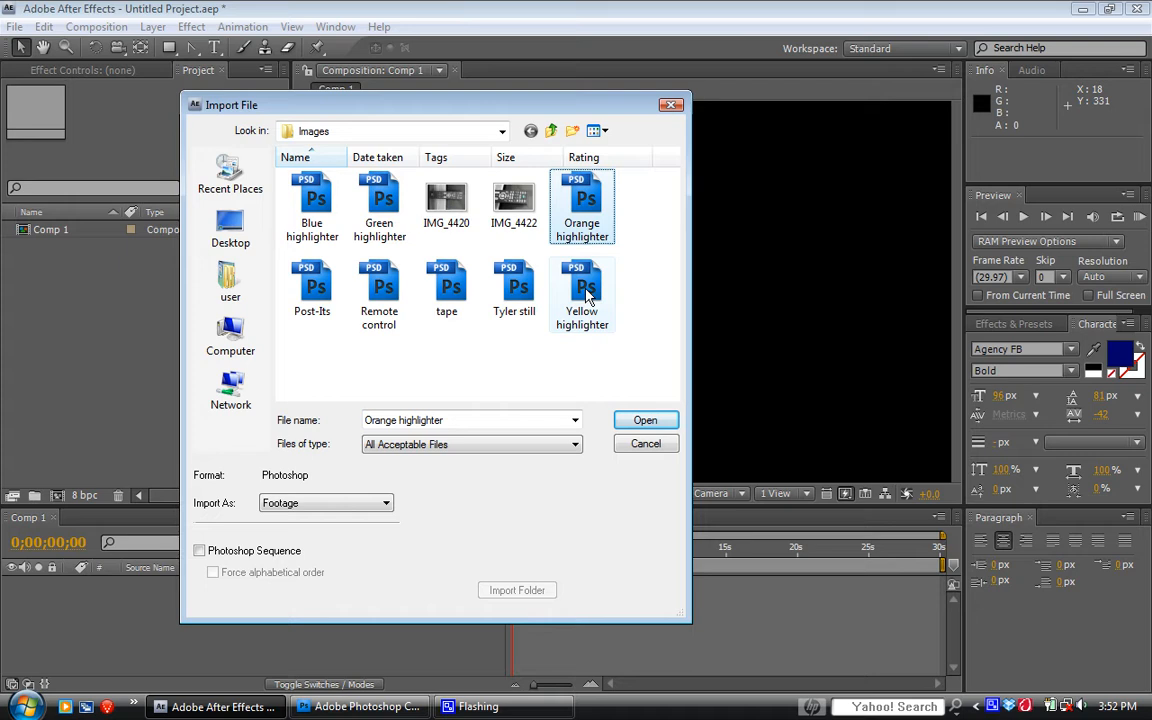
left_click(588, 292, "ctrl")
left_click(375, 212, "ctrl")
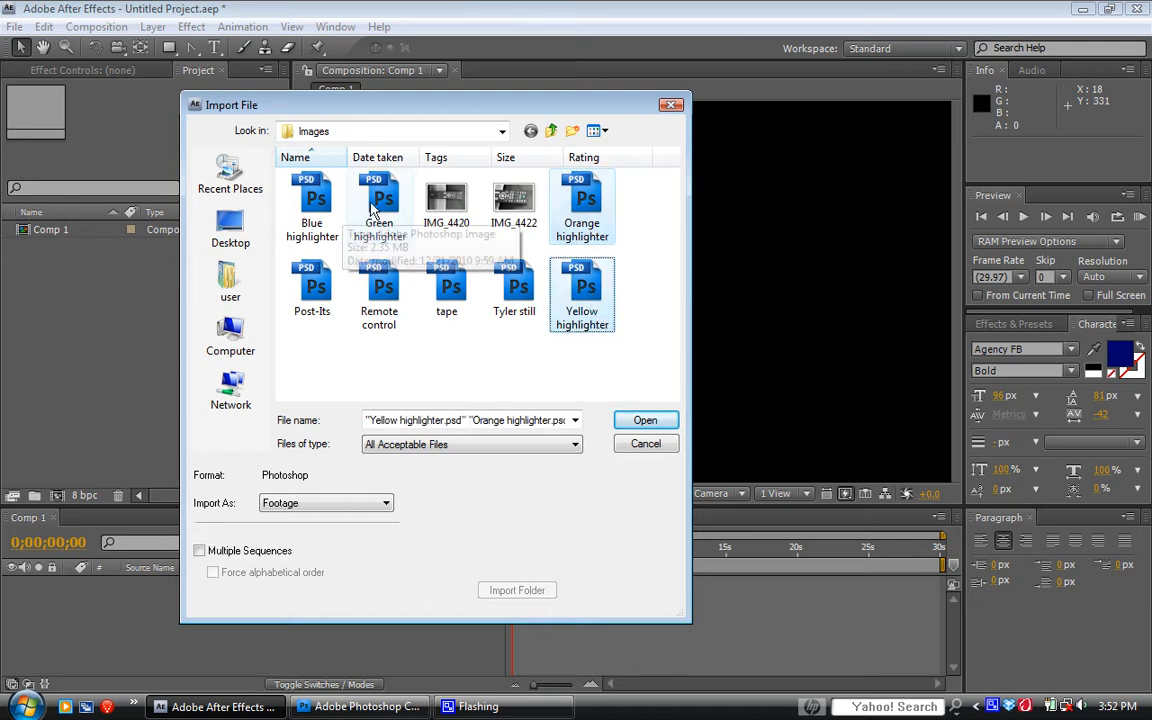
left_click(316, 203, "ctrl")
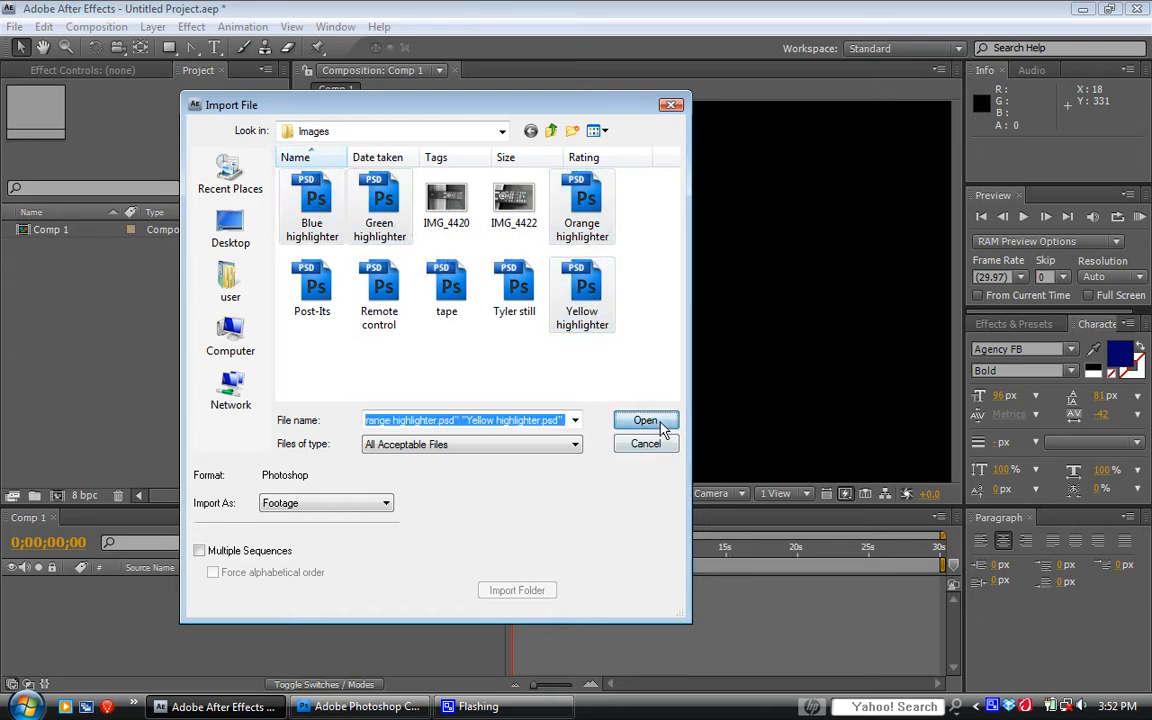
left_click(645, 420)
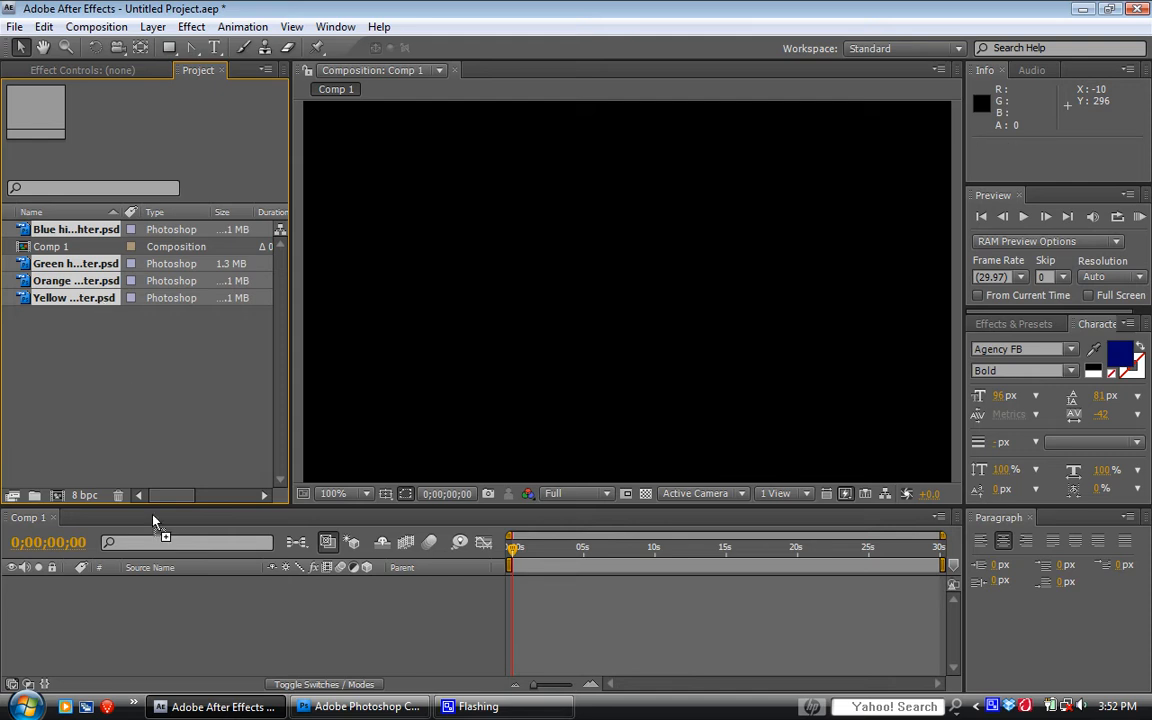
Add the four imported highlighter images to Comp 1 as layers
left_click_drag(153, 519, 175, 622)
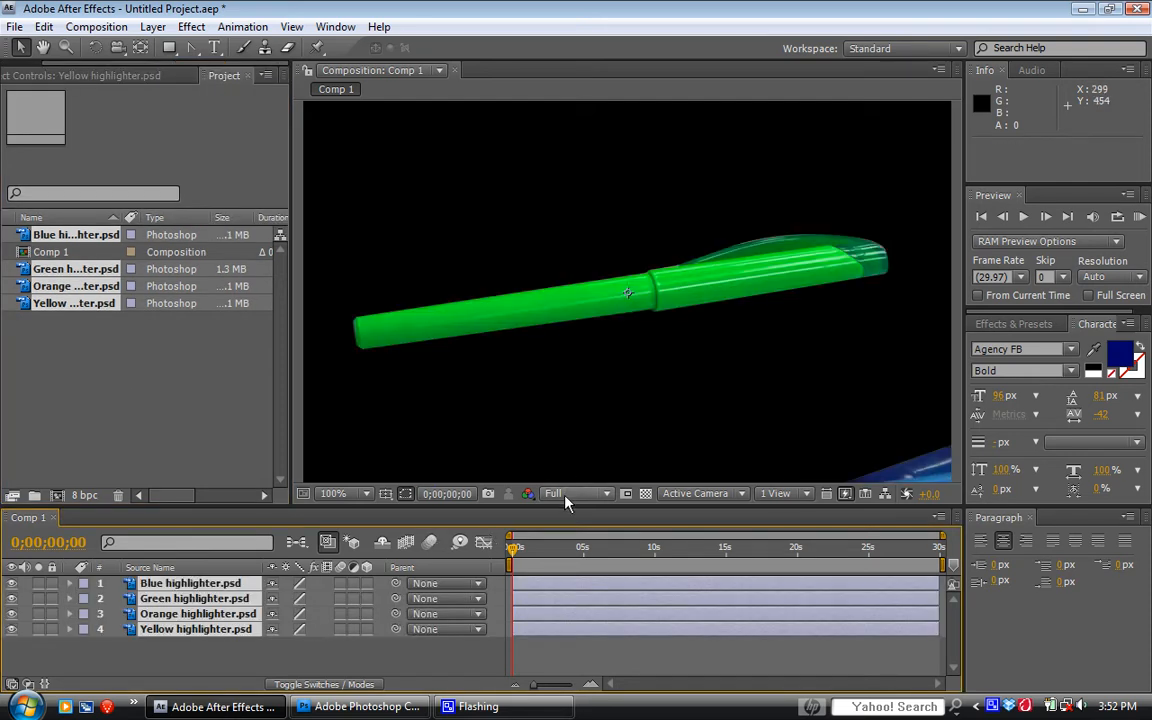
key("comma")
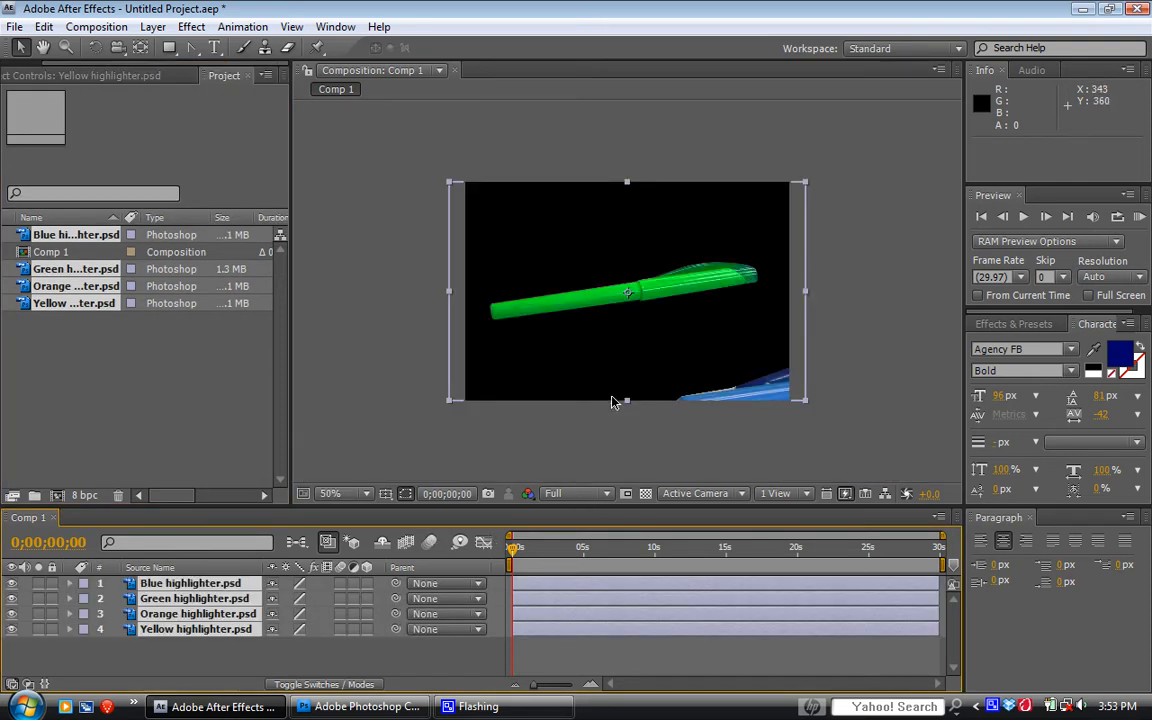
key("period")
left_click(200, 652)
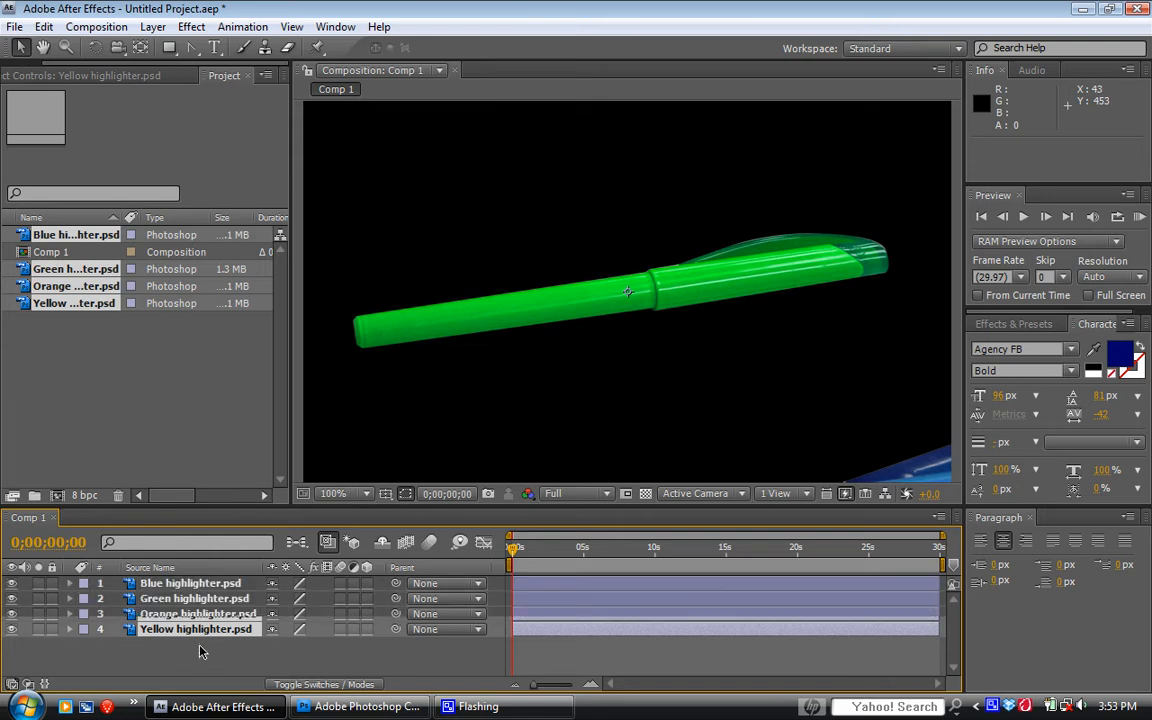
Move the blue highlighter into the frame and scale it down to 24%
left_click(195, 598)
left_click(192, 583)
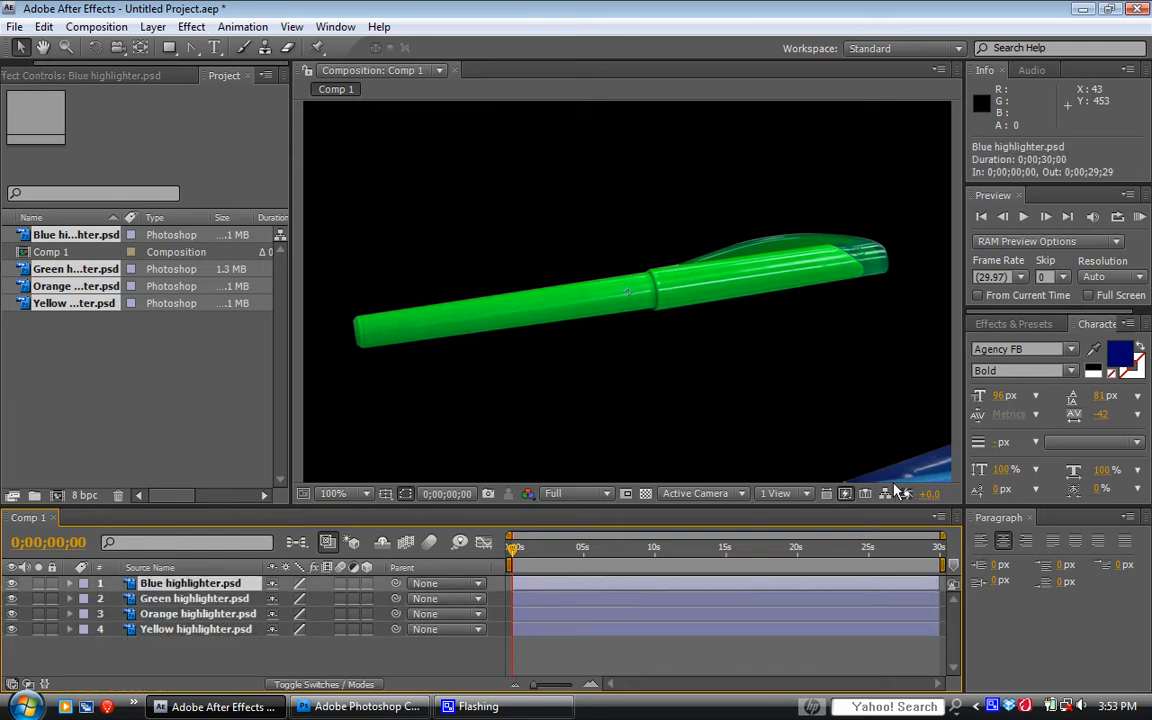
mouse_move(897, 491)
left_mouse_down()
mouse_move(874, 452)
mouse_move(643, 342)
mouse_move(712, 267)
mouse_move(615, 407)
left_mouse_up()
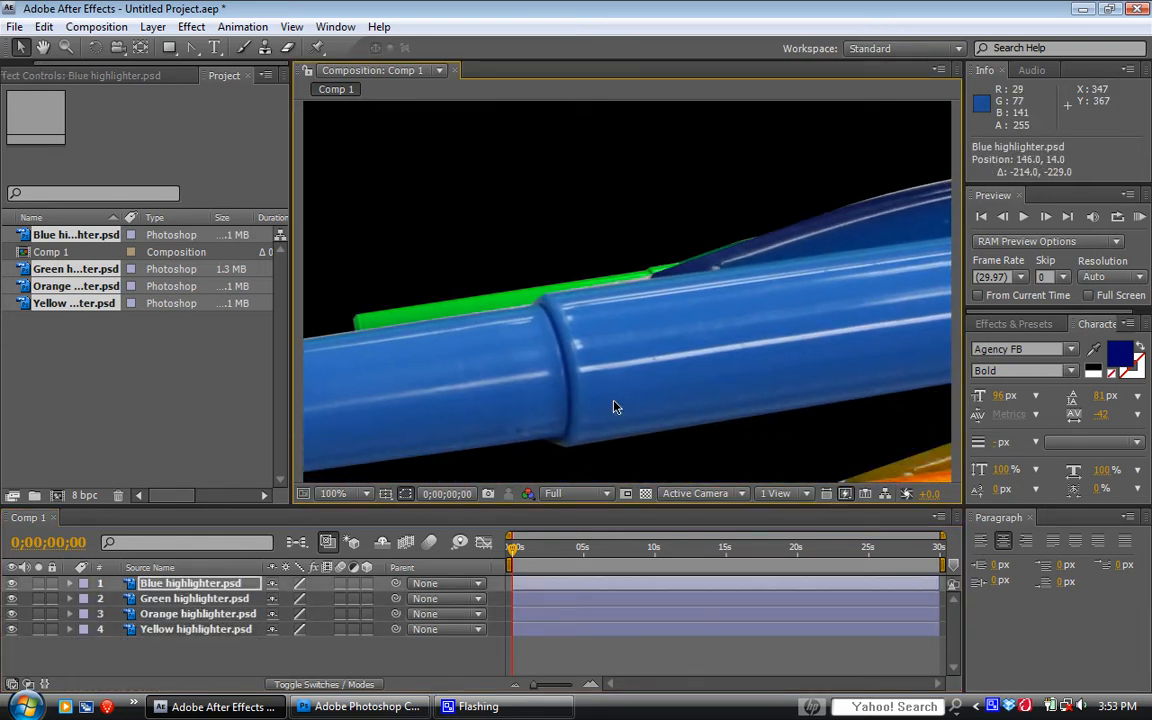
key("s")
left_click_drag(301, 606, 248, 627)
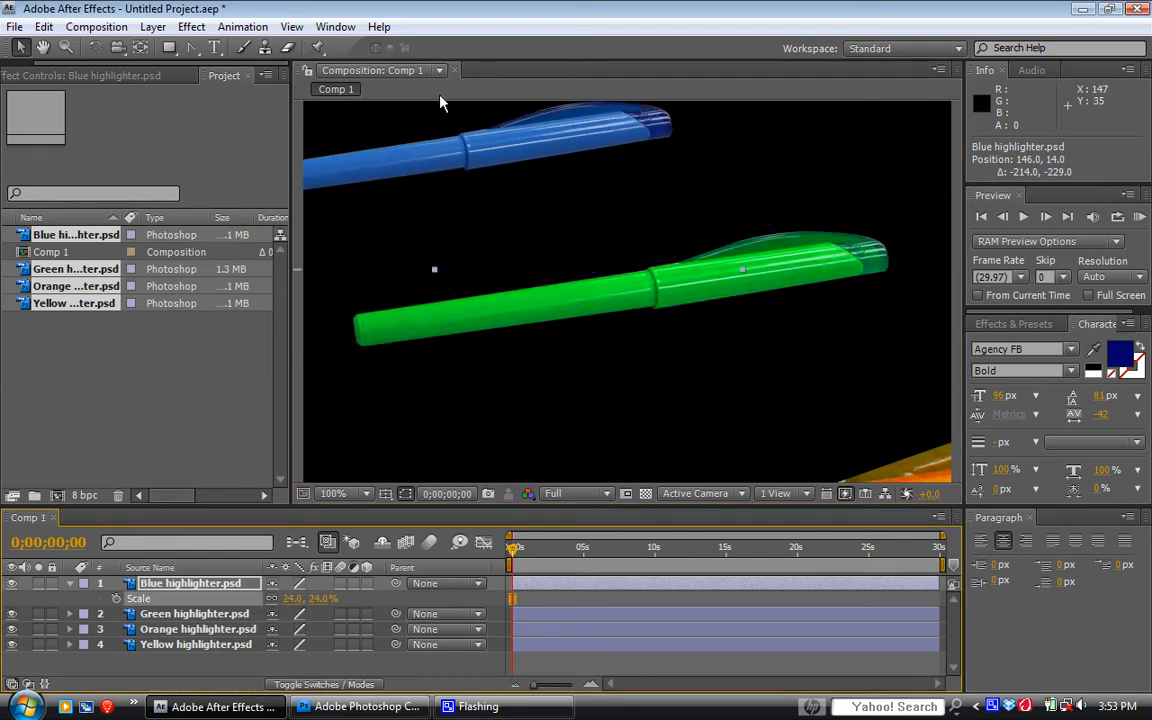
Place the blue highlighter just above the green one and set its scale to 27%
mouse_move(464, 185)
left_mouse_down()
mouse_move(560, 249)
mouse_move(612, 252)
left_mouse_up()
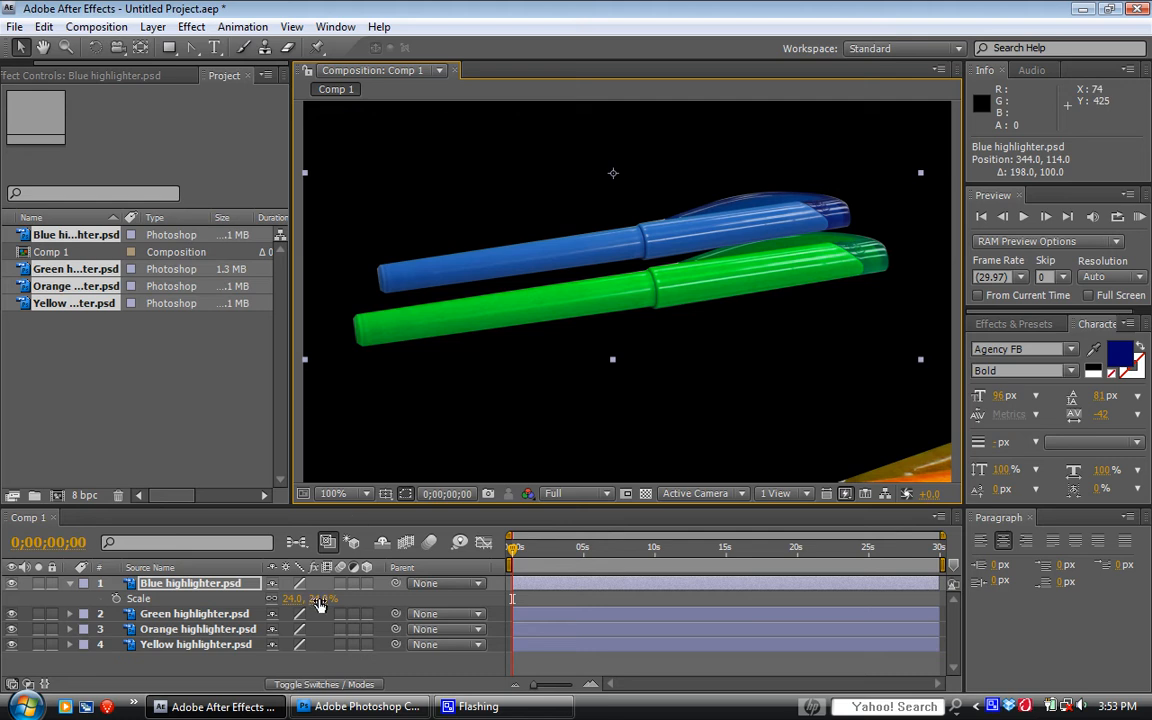
left_click_drag(316, 604, 320, 608)
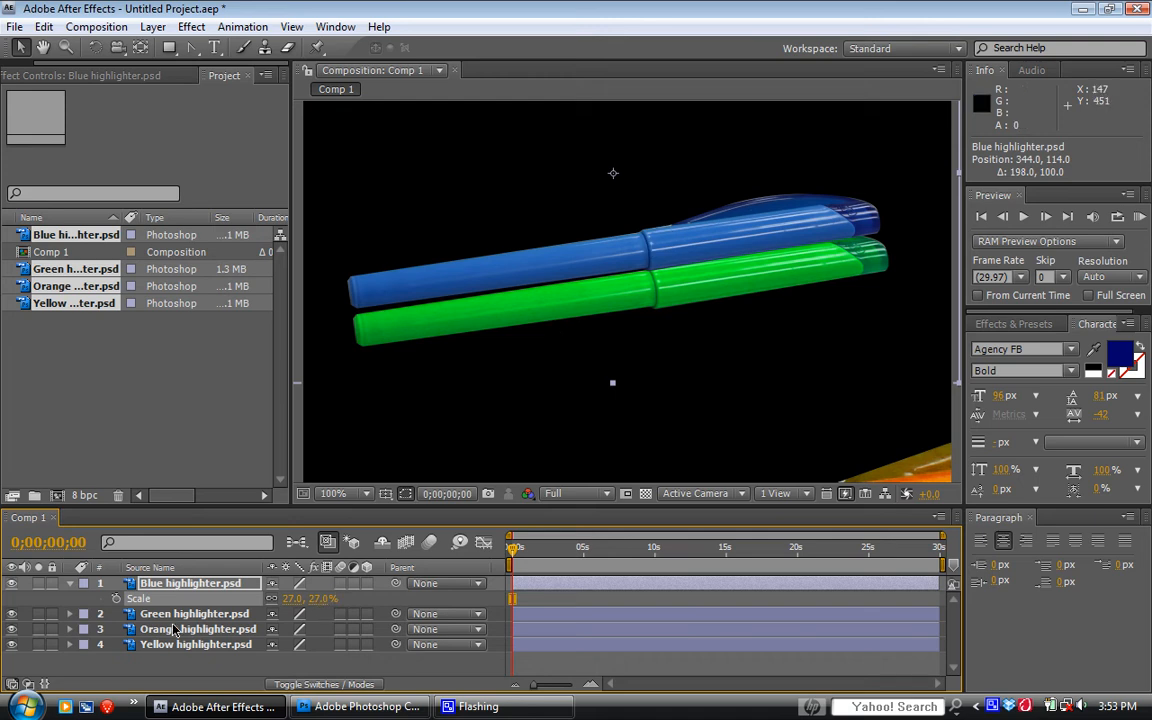
left_click(72, 584)
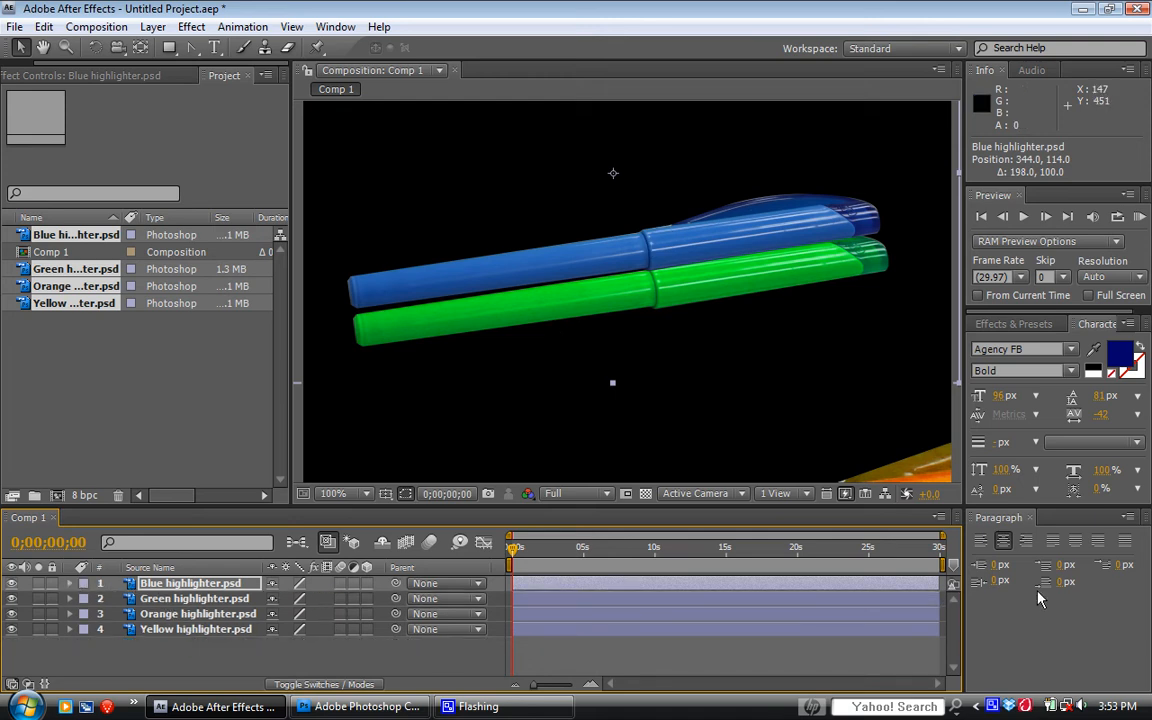
Bring the orange highlighter into the frame, scaled to 27%, and place it just above the blue one
left_click(170, 611)
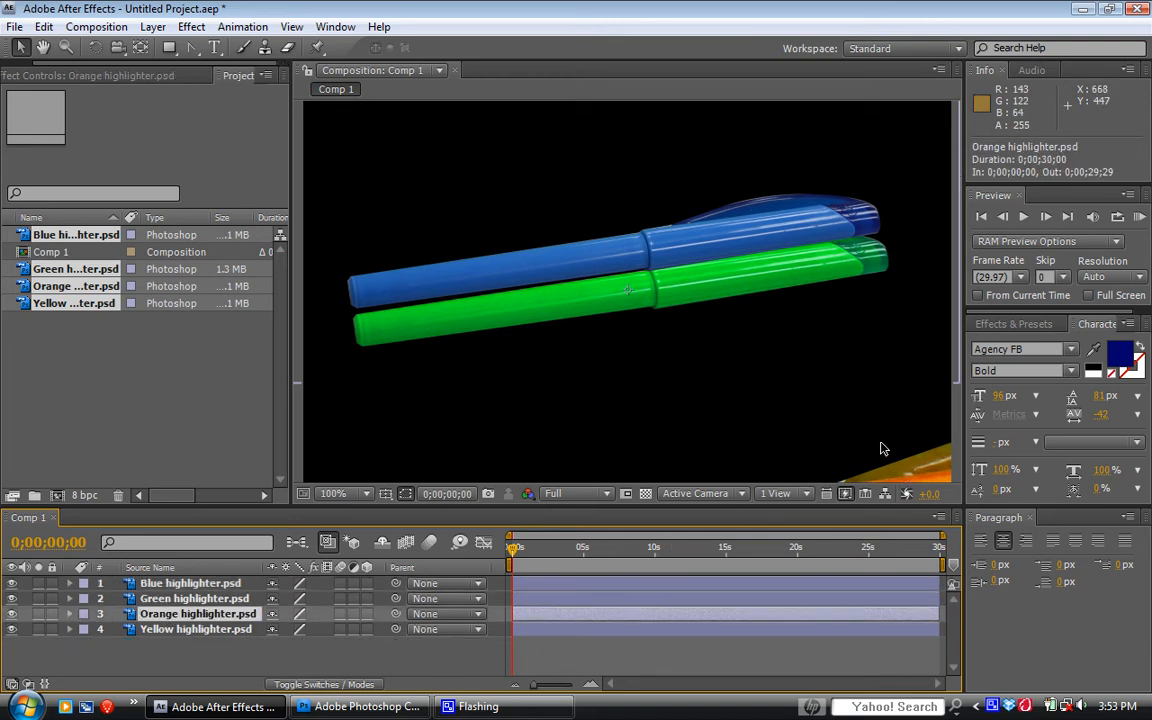
mouse_move(882, 450)
left_mouse_down()
mouse_move(792, 296)
mouse_move(748, 282)
left_mouse_up()
key("s")
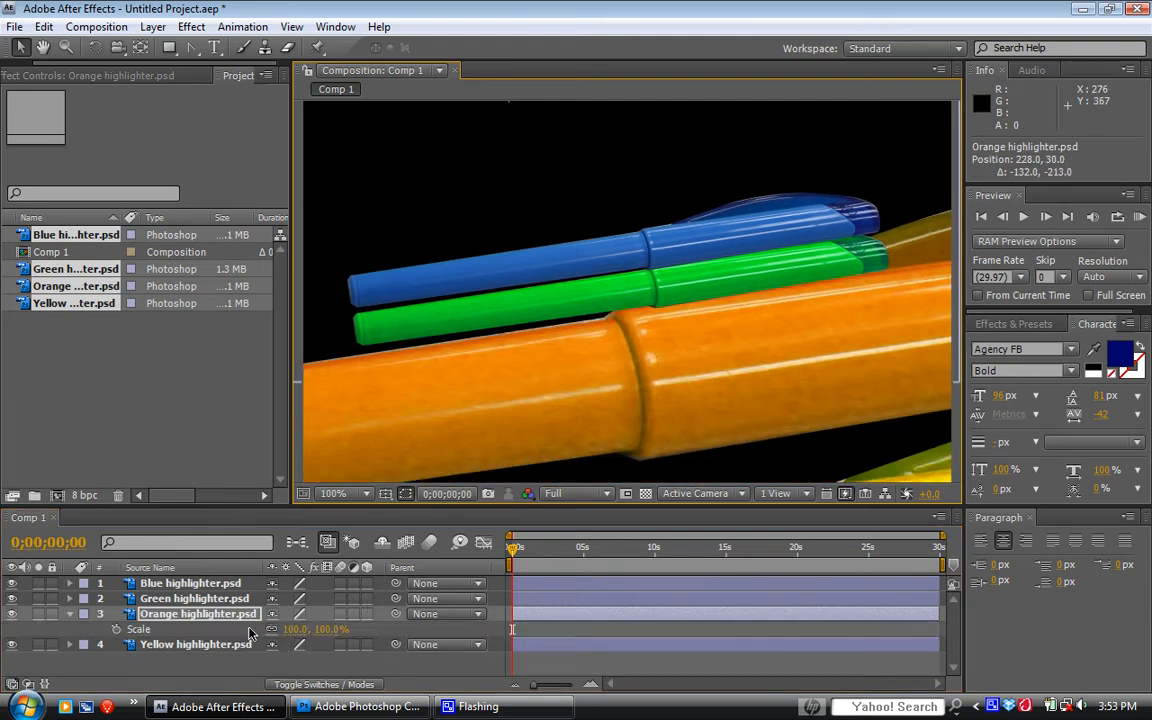
left_click(295, 629)
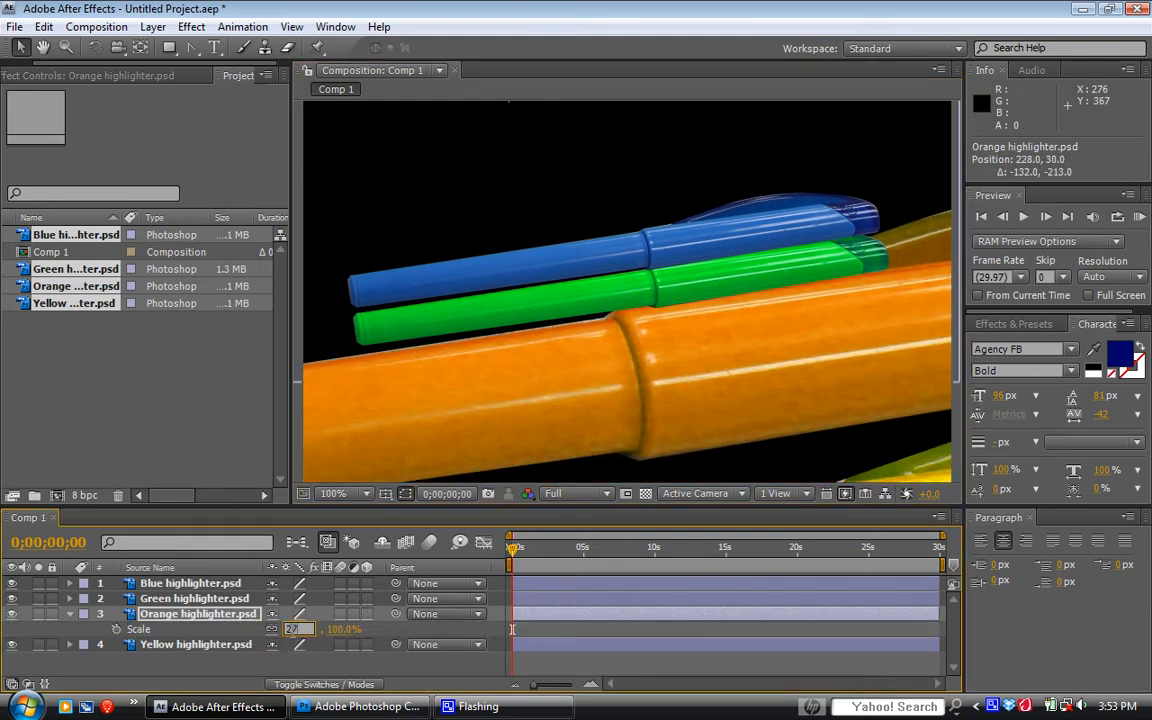
type("27")
key("Return")
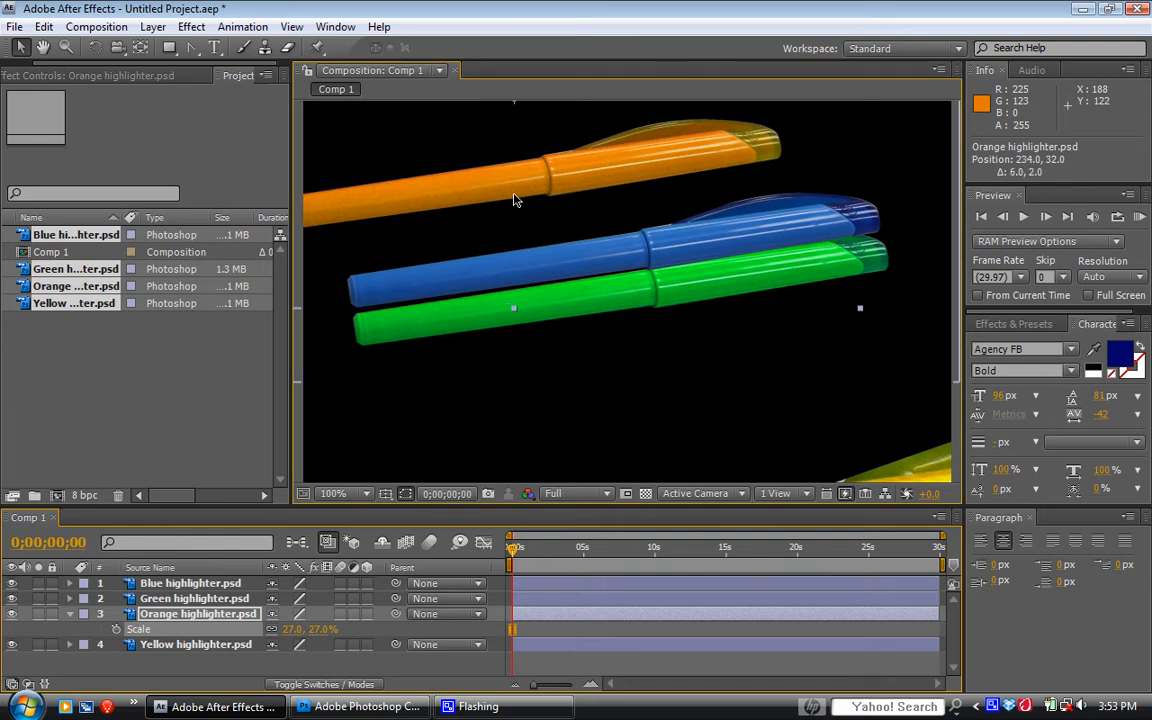
left_click_drag(514, 200, 601, 230)
Bring the yellow highlighter into the frame, scaled to 27%, and place it just below the green one
left_click(200, 648)
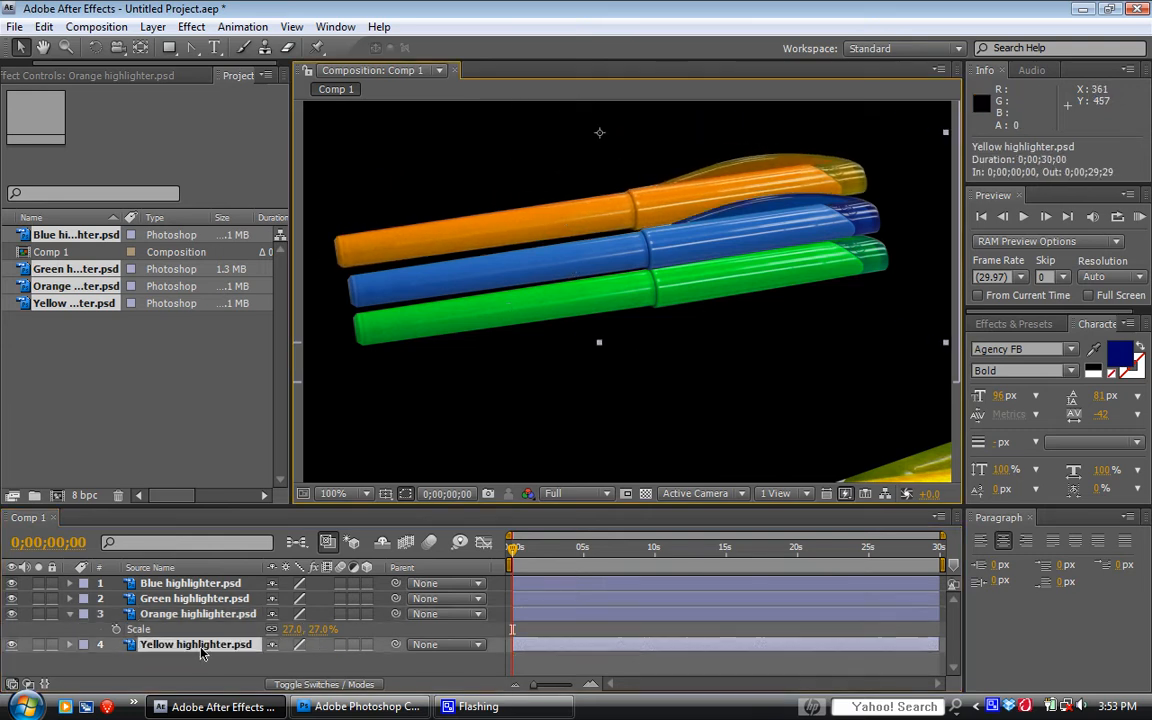
left_click_drag(918, 477, 691, 206)
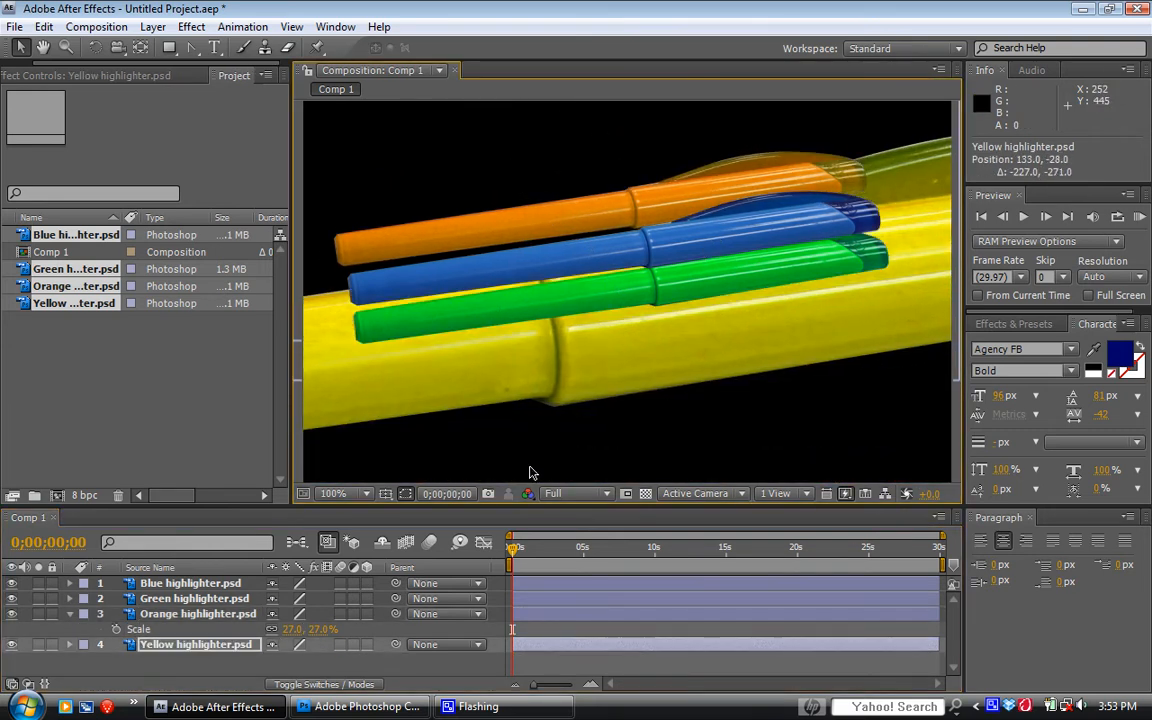
key("s")
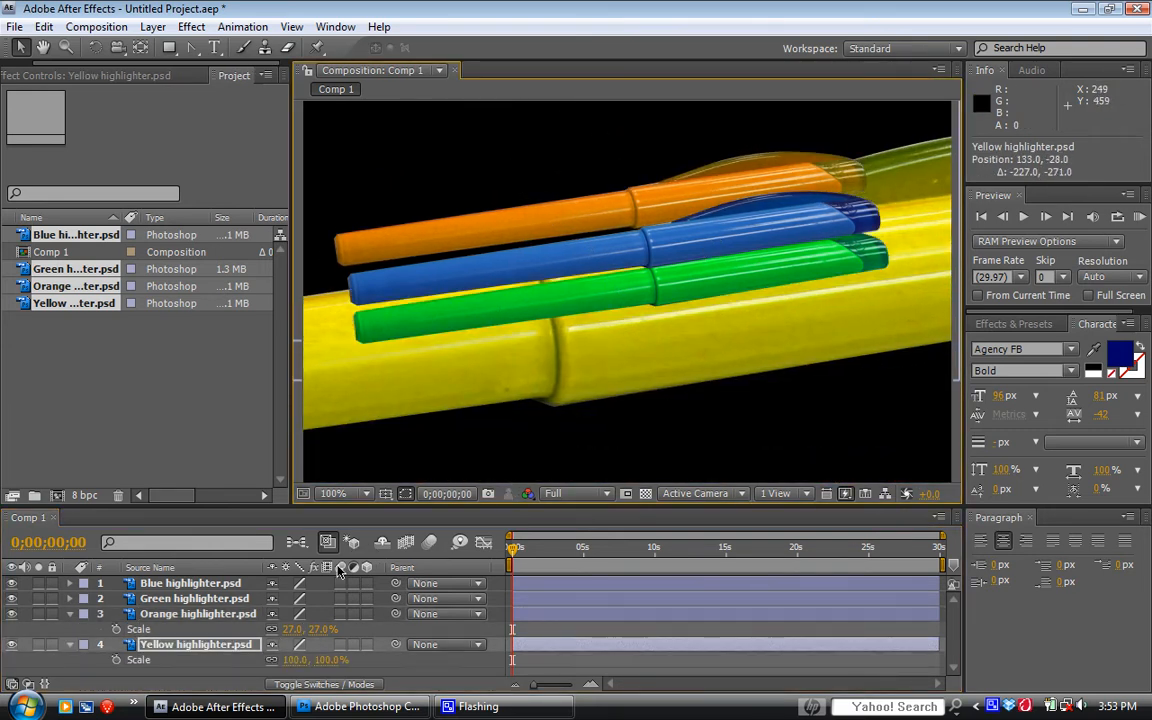
left_click(293, 661)
type("27")
key("Return")
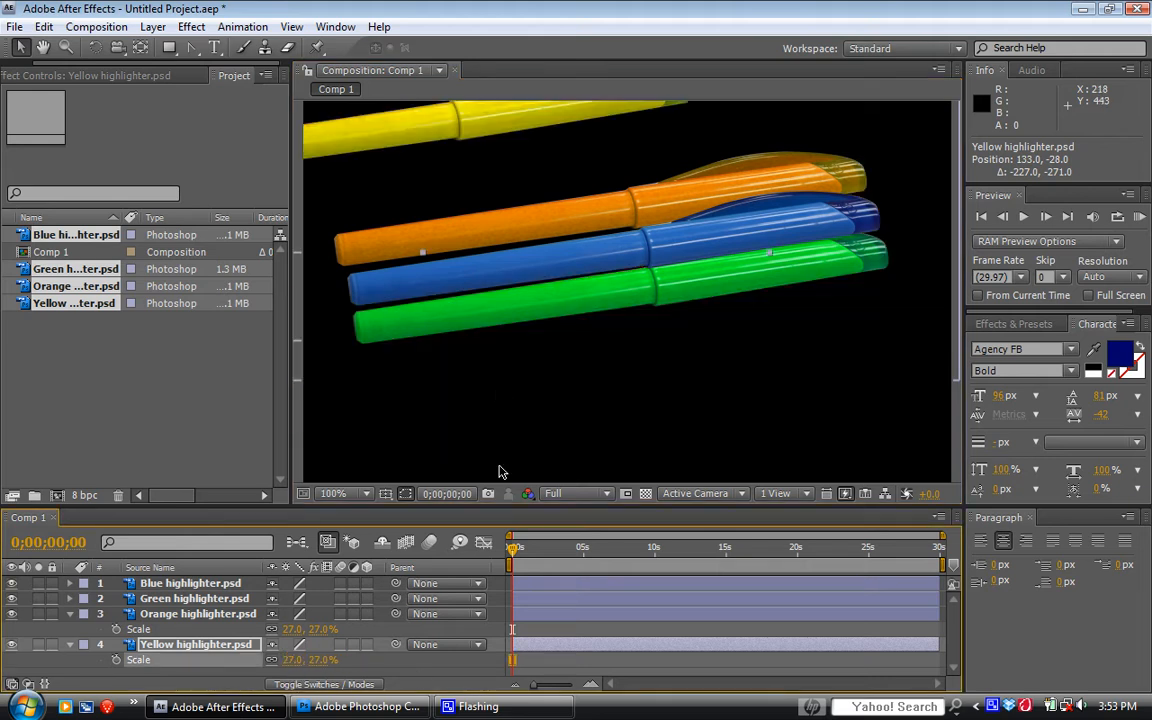
mouse_move(533, 207)
left_mouse_down()
mouse_move(650, 327)
mouse_move(707, 335)
left_mouse_up()
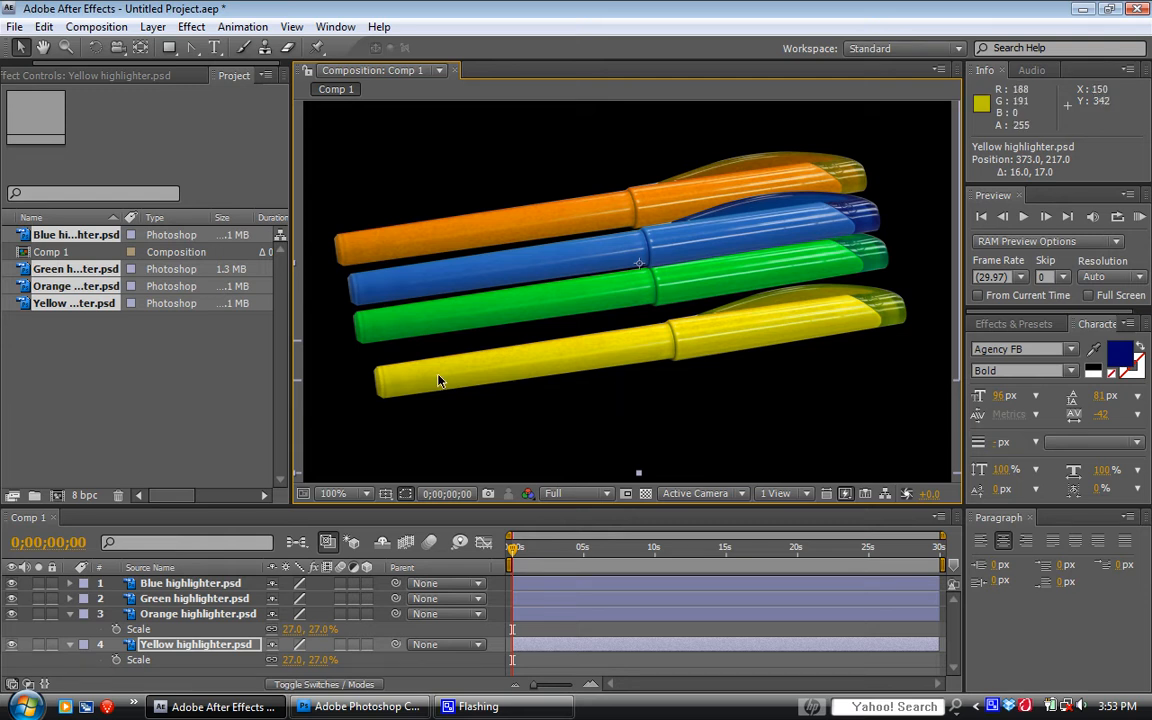
Rotate the yellow highlighter to about -45° and place it in the composition's lower right, at about 447, 345
mouse_move(442, 376)
left_mouse_down()
mouse_move(567, 485)
mouse_move(470, 468)
mouse_move(470, 450)
mouse_move(503, 423)
left_mouse_up()
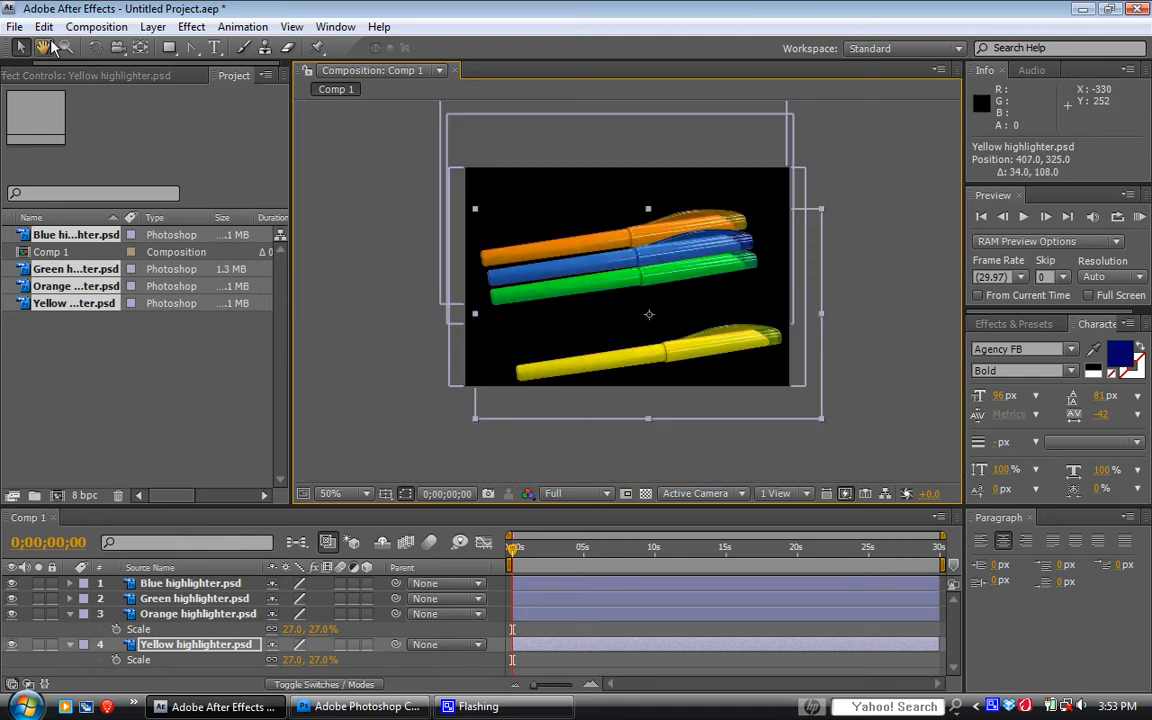
left_click(95, 47)
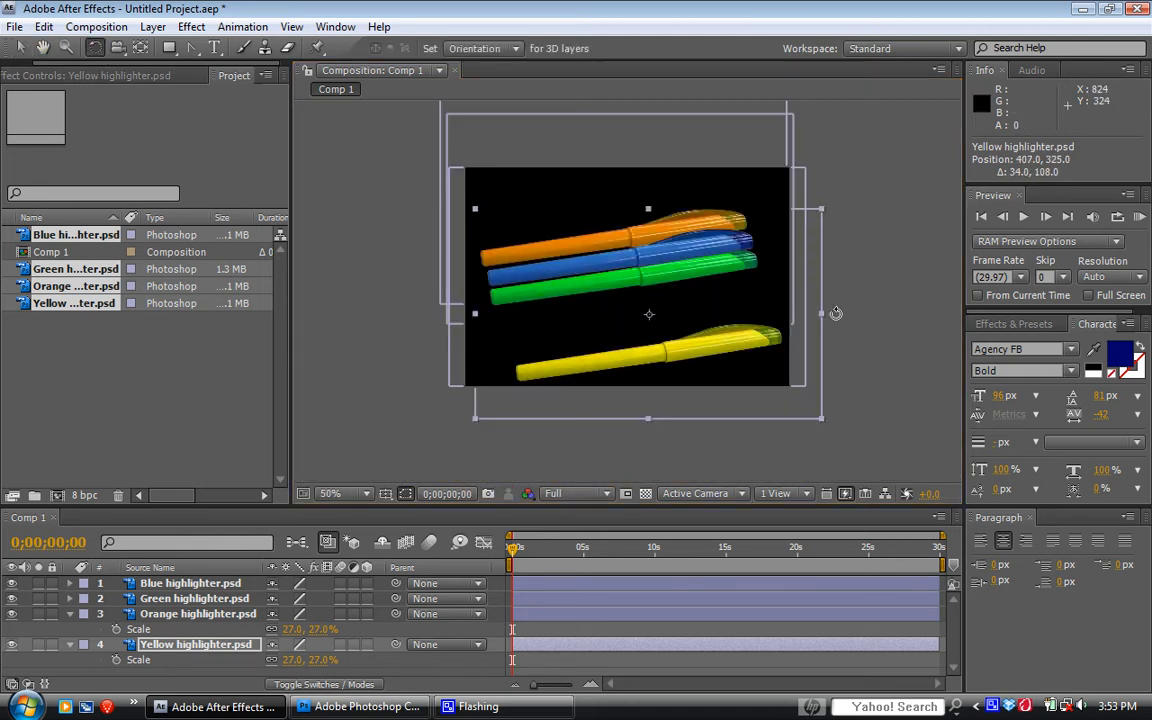
mouse_move(822, 209)
left_mouse_down()
mouse_move(762, 150)
mouse_move(690, 130)
left_mouse_up()
key("period")
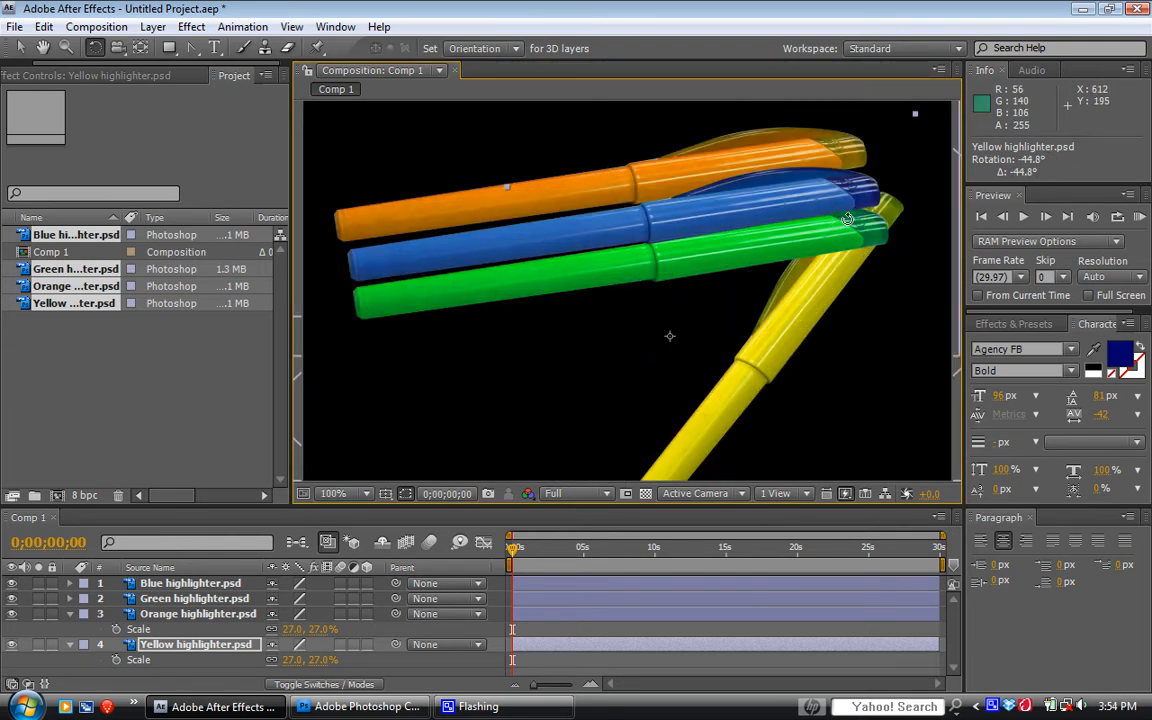
key("comma")
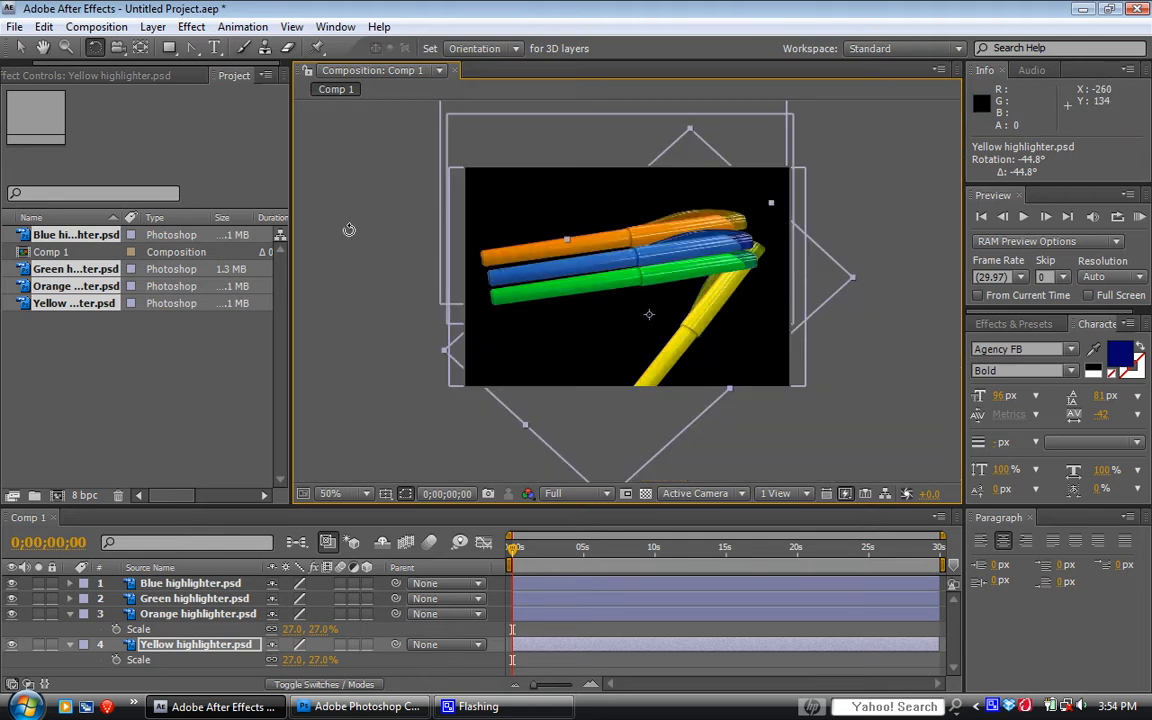
key("v")
mouse_move(690, 336)
left_mouse_down()
mouse_move(708, 372)
mouse_move(708, 344)
left_mouse_up()
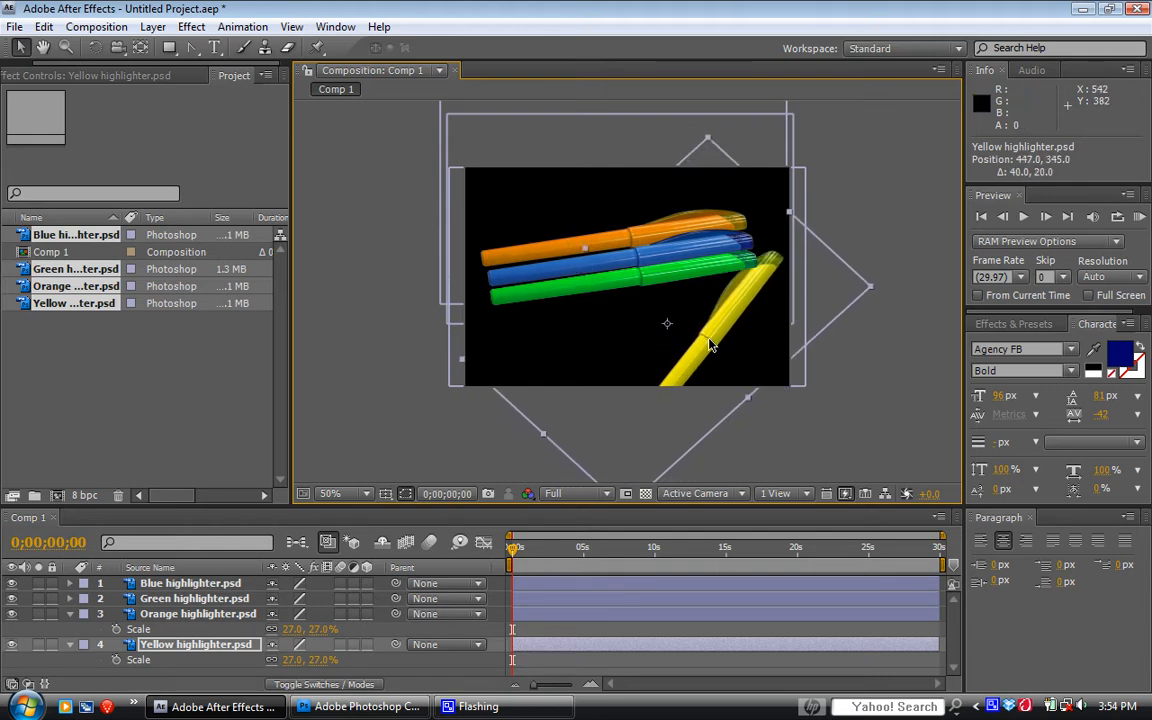
Move the green highlighter down over the yellow one and rotate it to about -61°
left_click(172, 600)
left_click_drag(562, 292, 636, 360)
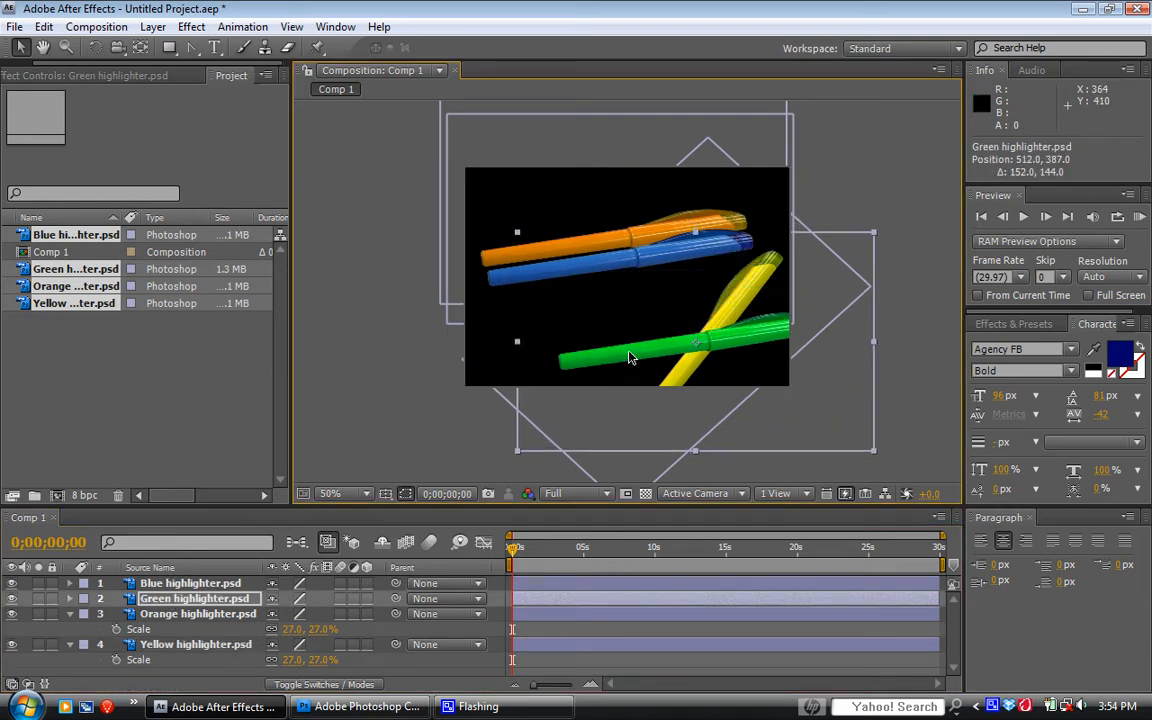
left_click(95, 48)
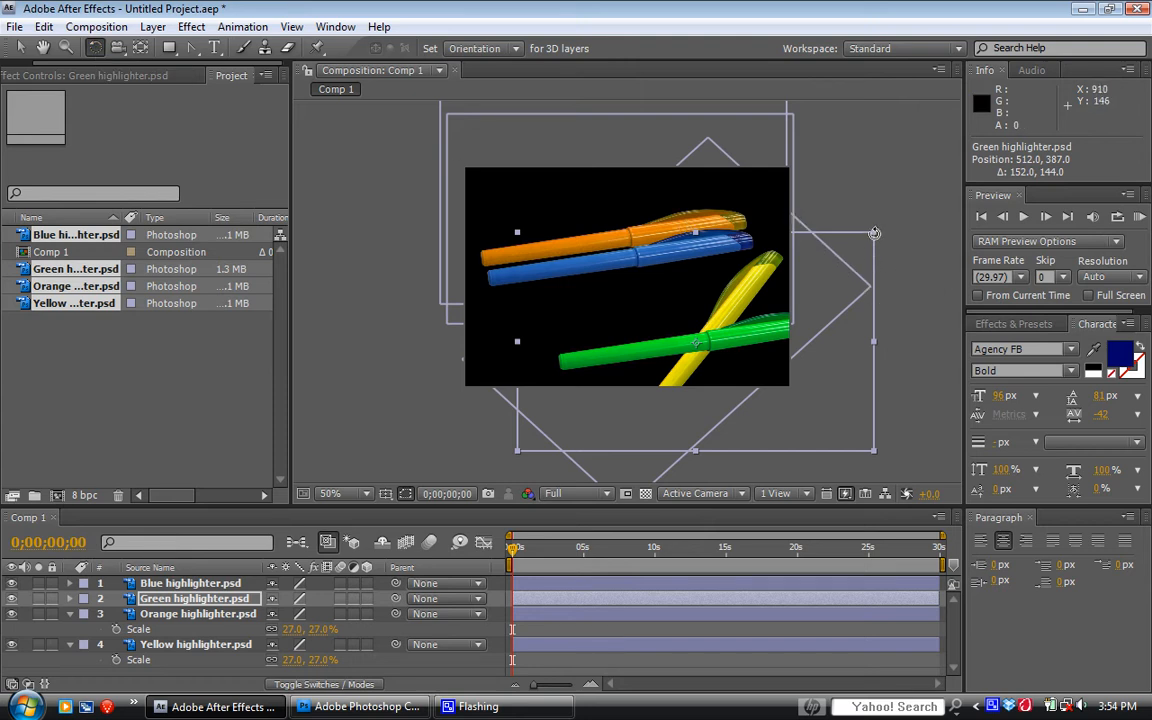
mouse_move(874, 233)
left_mouse_down()
mouse_move(818, 193)
mouse_move(682, 185)
left_mouse_up()
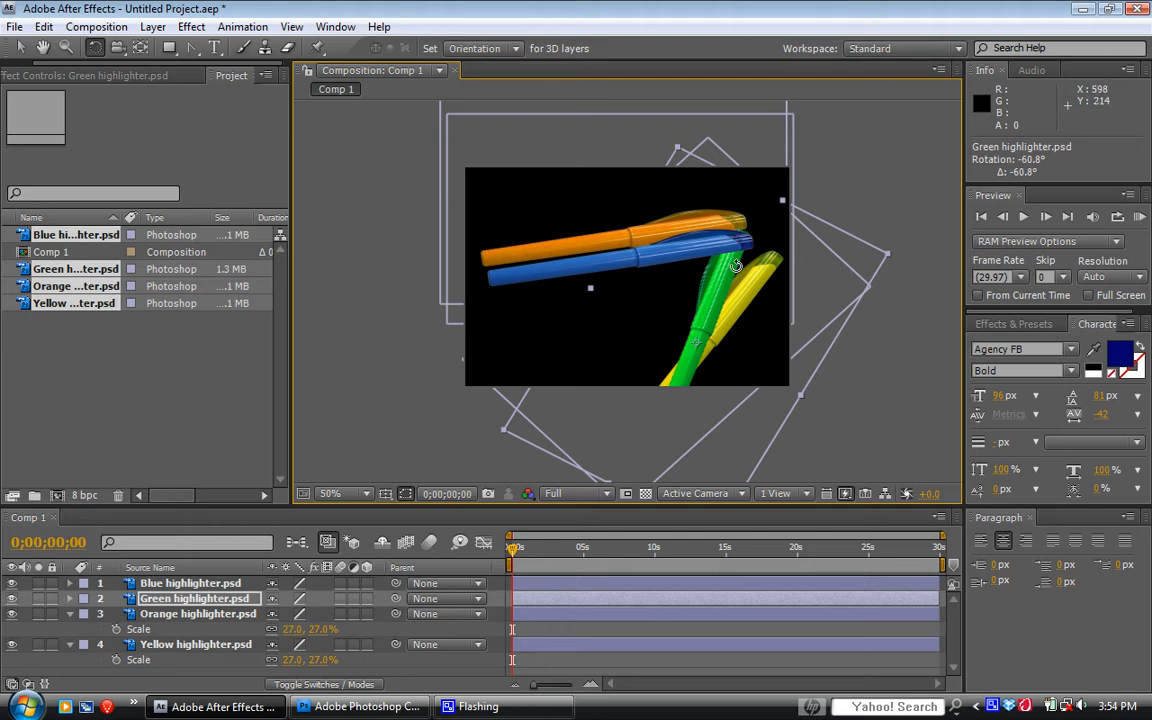
Fine-tune the green highlighter's position so it fans out just left of the yellow one
key("v")
left_click_drag(724, 284, 703, 295)
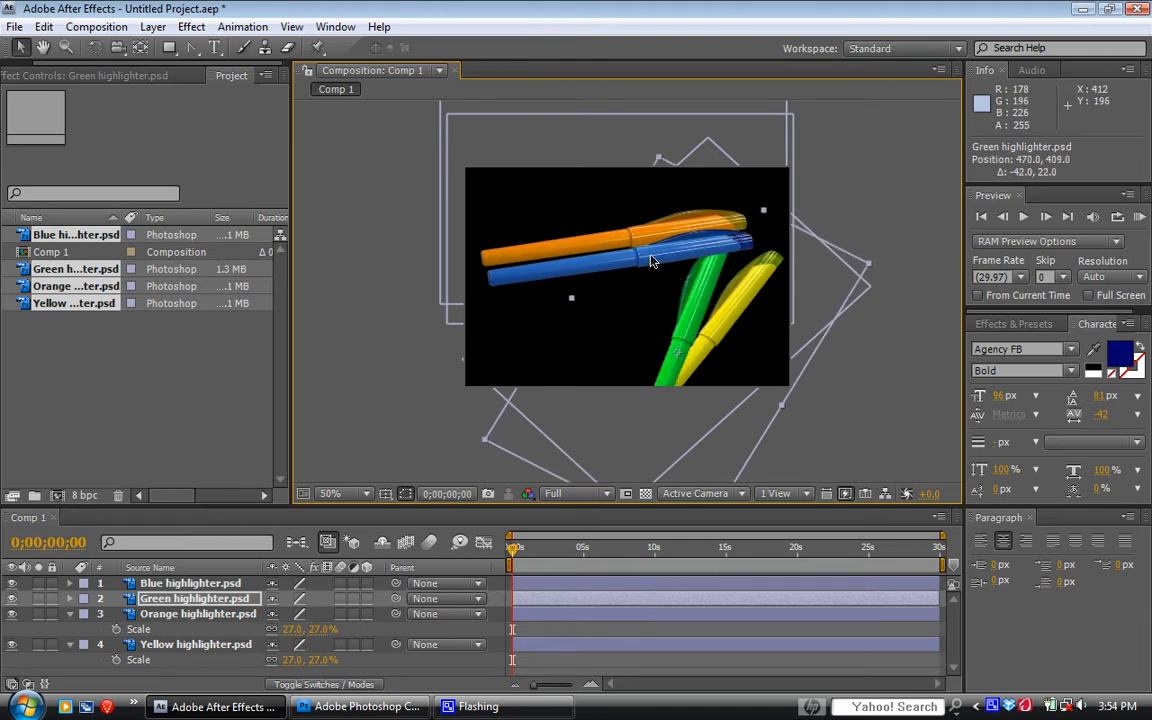
key("Down")
key("Down")
key("Down")
key("Down")
left_click_drag(700, 308, 702, 300)
Rotate the blue highlighter to about -74° and place it just left of the green one, at about 332, 374
left_click(165, 583)
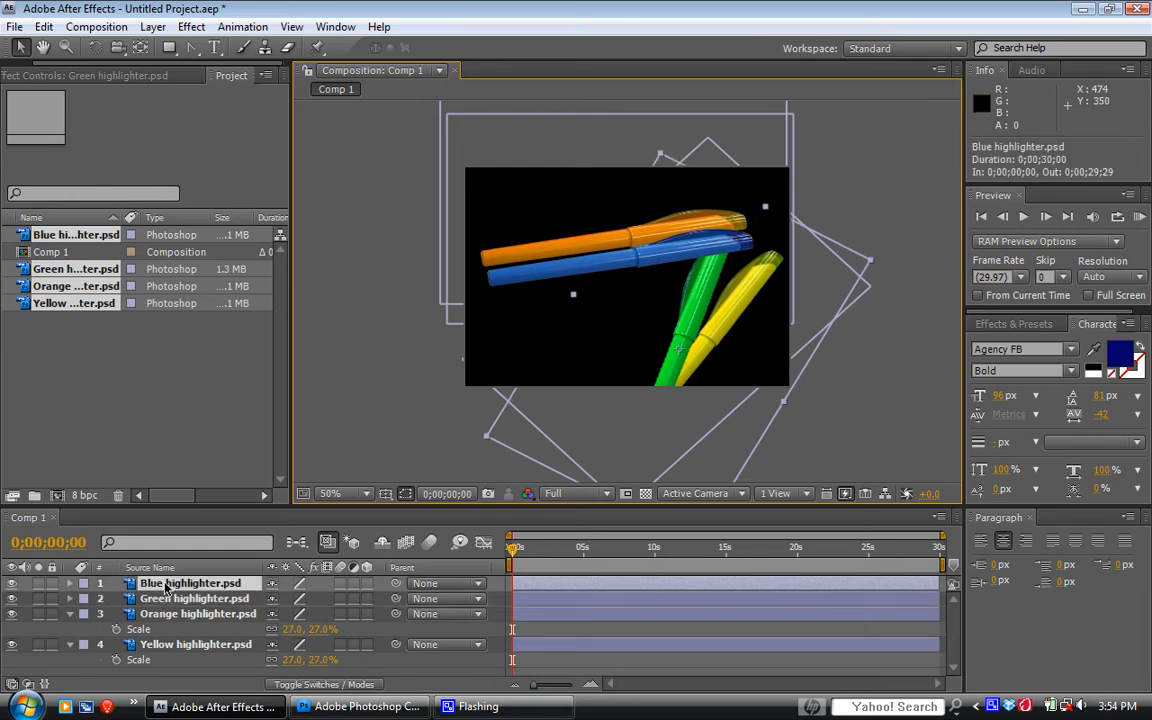
left_click_drag(556, 305, 586, 360)
left_click(95, 48)
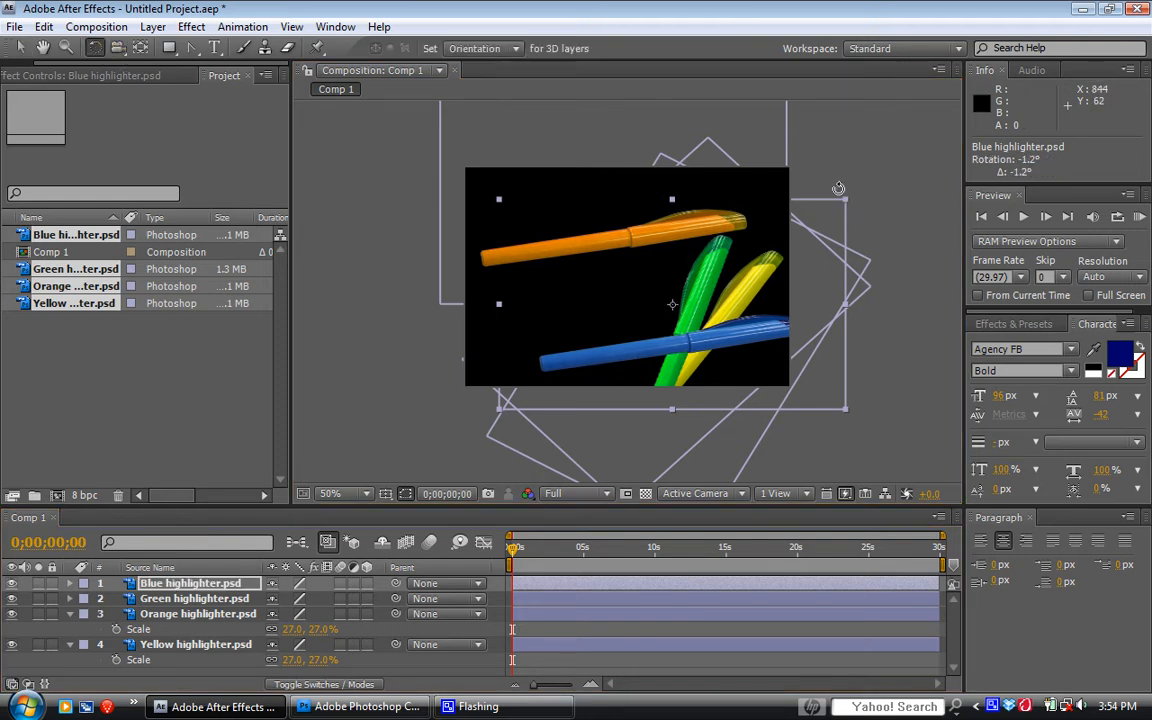
mouse_move(760, 175)
left_mouse_down()
mouse_move(690, 150)
mouse_move(557, 133)
left_mouse_up()
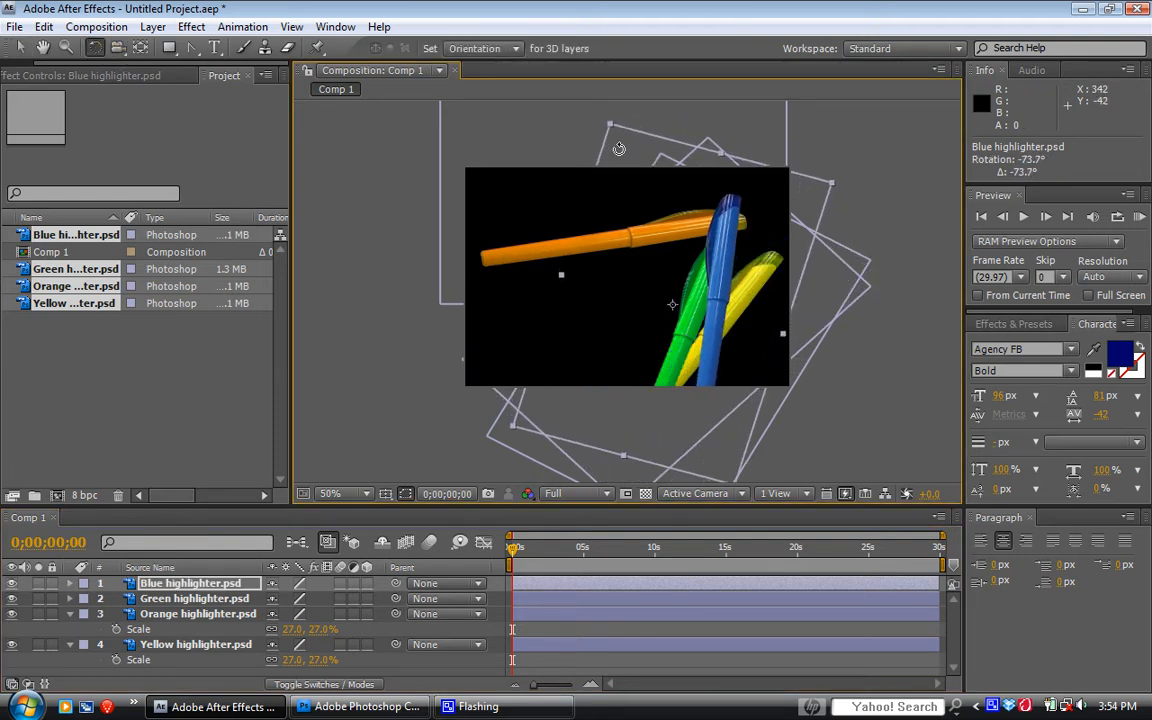
key("v")
mouse_move(720, 264)
left_mouse_down()
mouse_move(670, 305)
mouse_move(671, 286)
left_mouse_up()
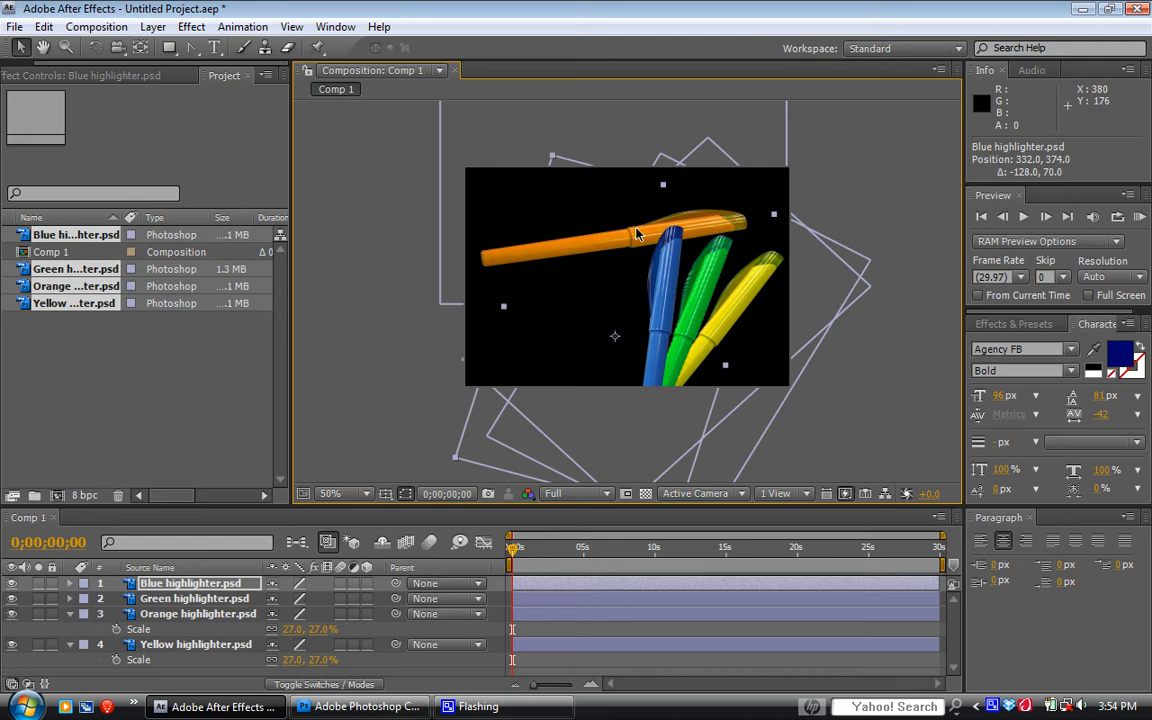
Rotate the orange highlighter to about -88° so it stands almost upright
left_click(150, 614)
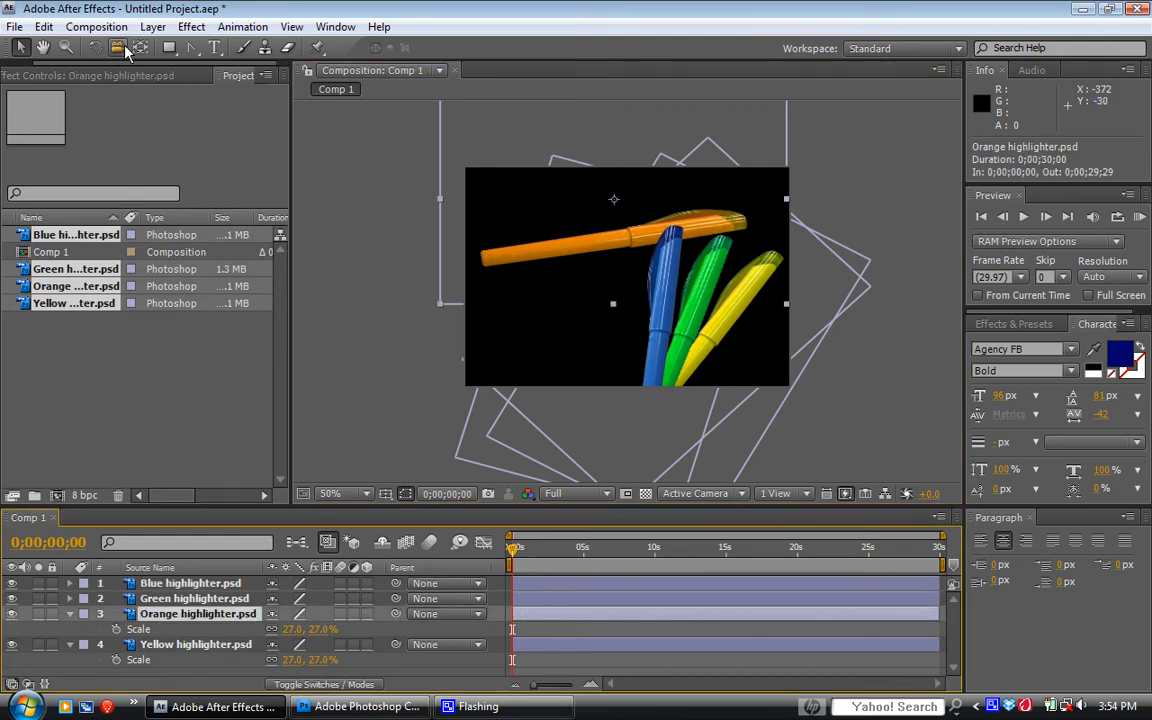
left_click(94, 48)
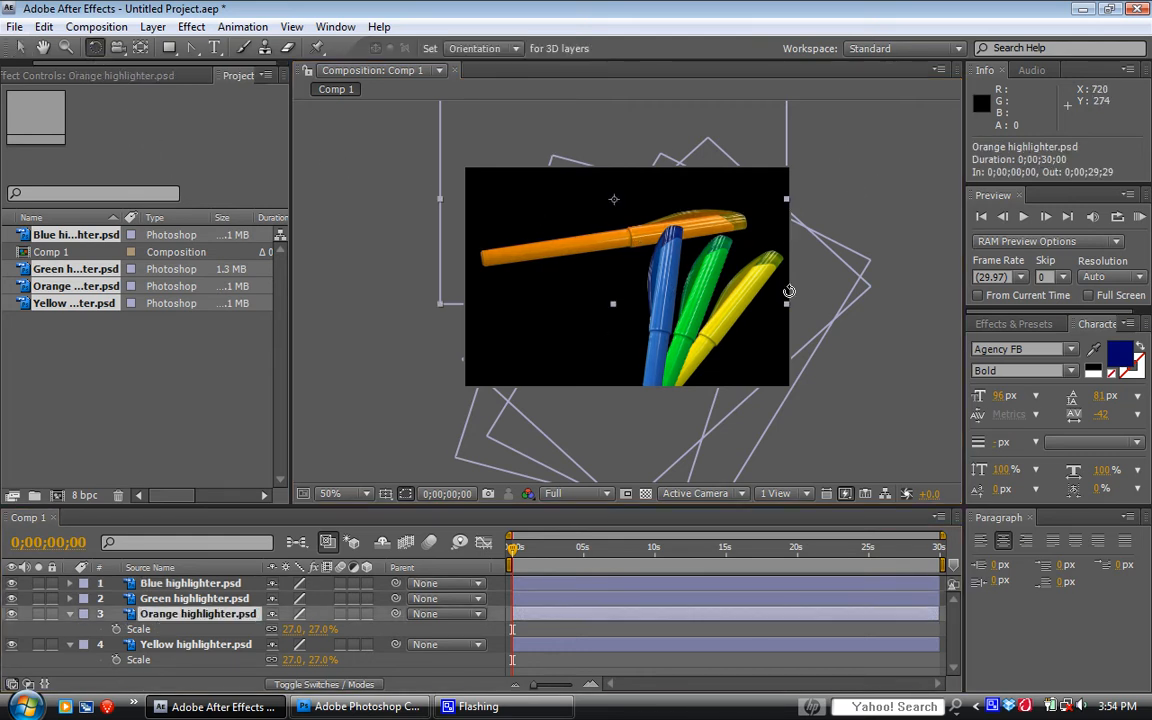
mouse_move(786, 305)
left_mouse_down()
mouse_move(928, 4)
mouse_move(771, 1)
left_mouse_up()
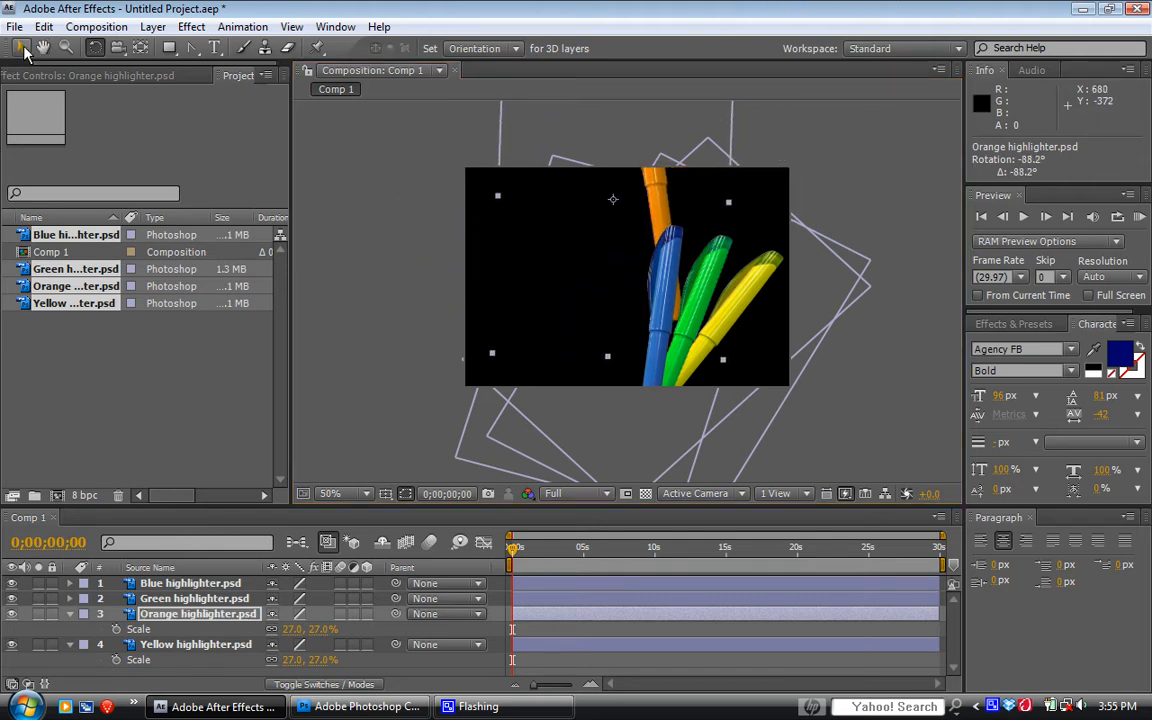
Place the orange highlighter just left of the blue one, at about 281, 396, and bring its layer to the top of the stack
left_click(20, 48)
mouse_move(660, 199)
left_mouse_down()
mouse_move(653, 378)
mouse_move(645, 358)
left_mouse_up()
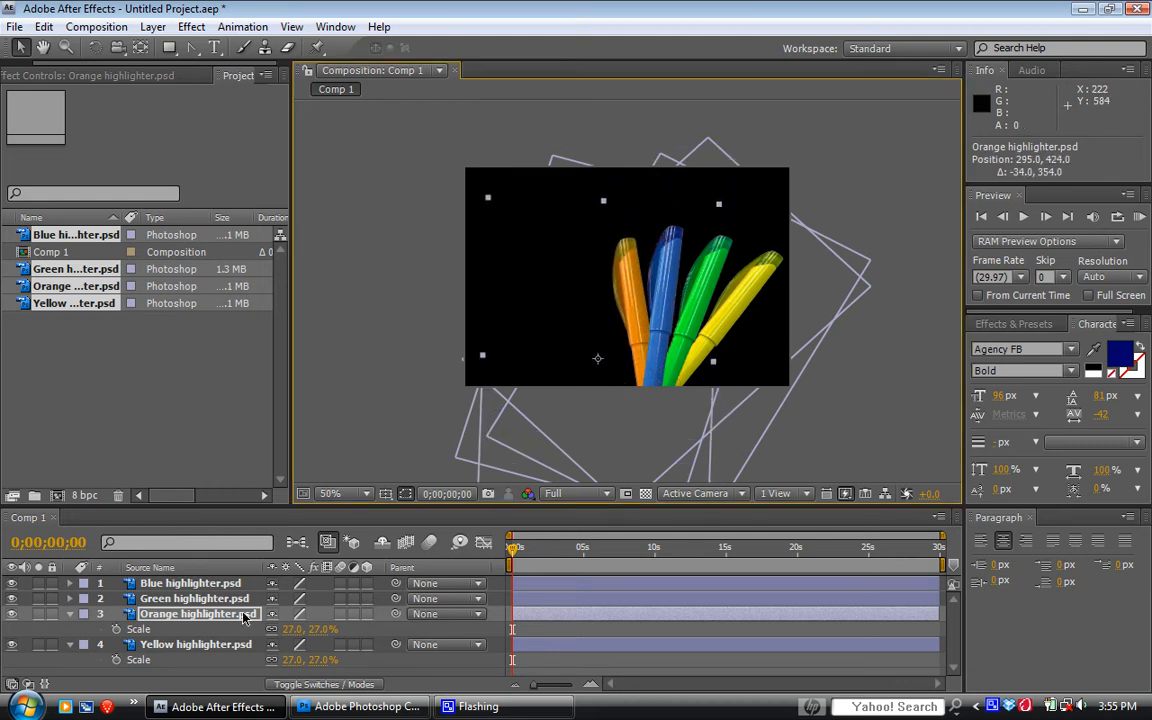
left_click_drag(150, 616, 145, 578)
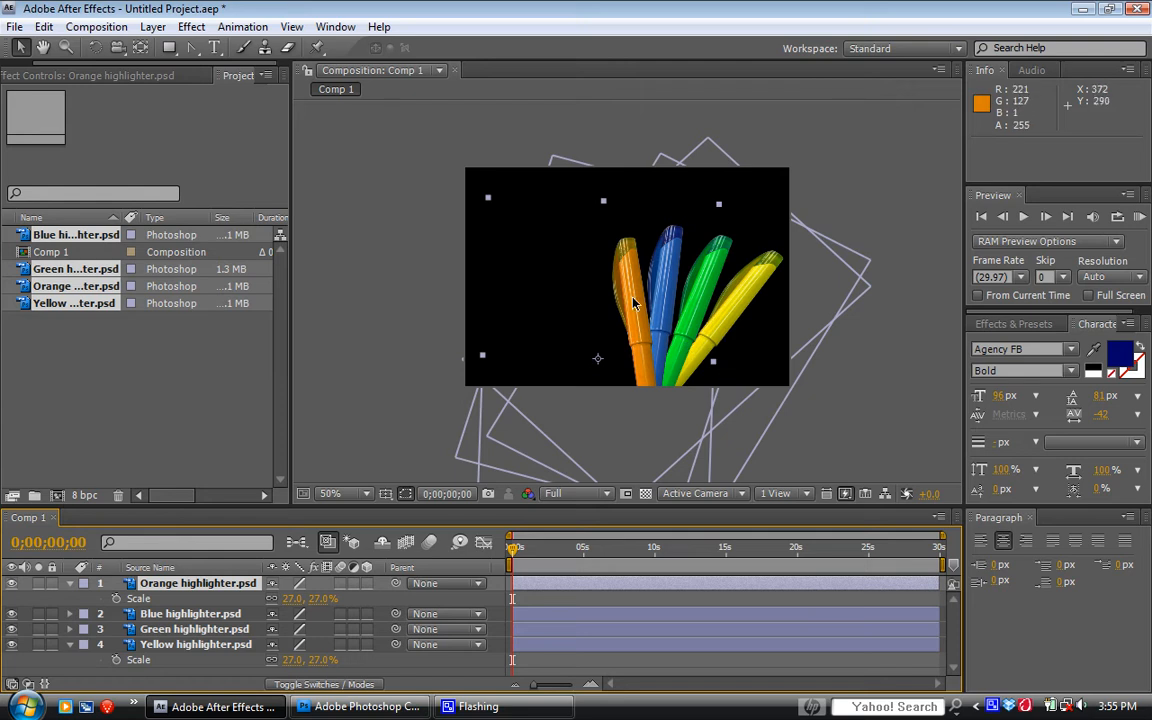
left_click_drag(628, 291, 627, 291)
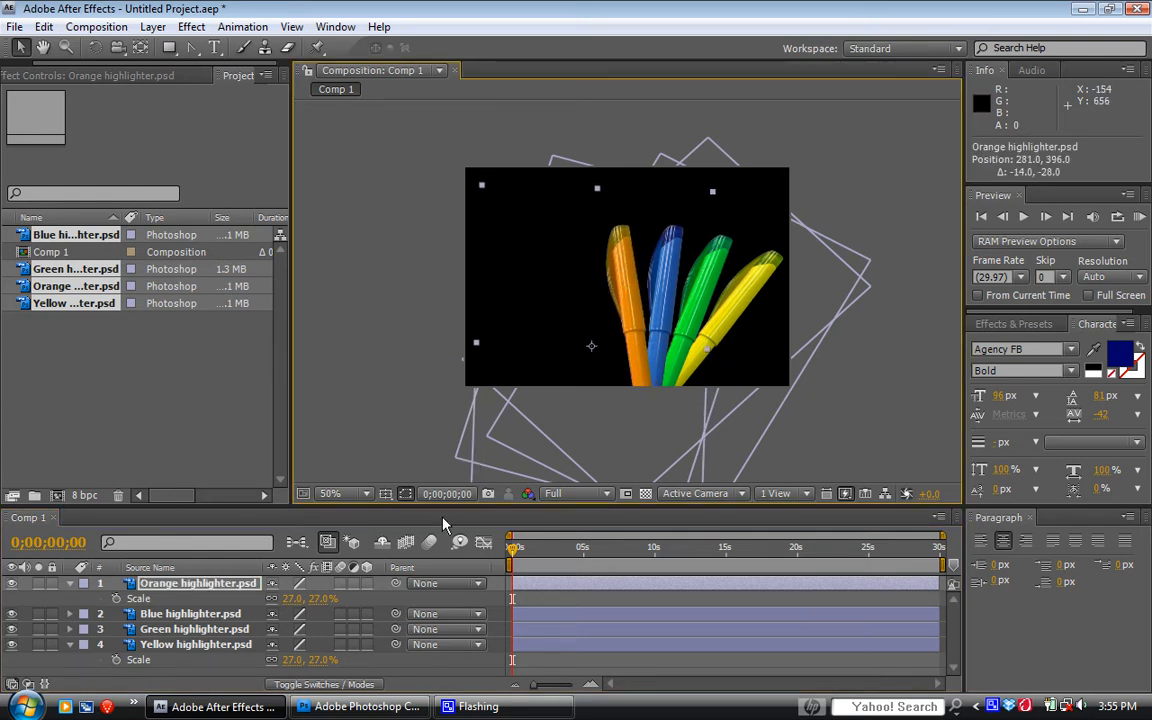
Duplicate the yellow highlighter layer and bring the copy to the top of the layer stack
left_click(170, 650)
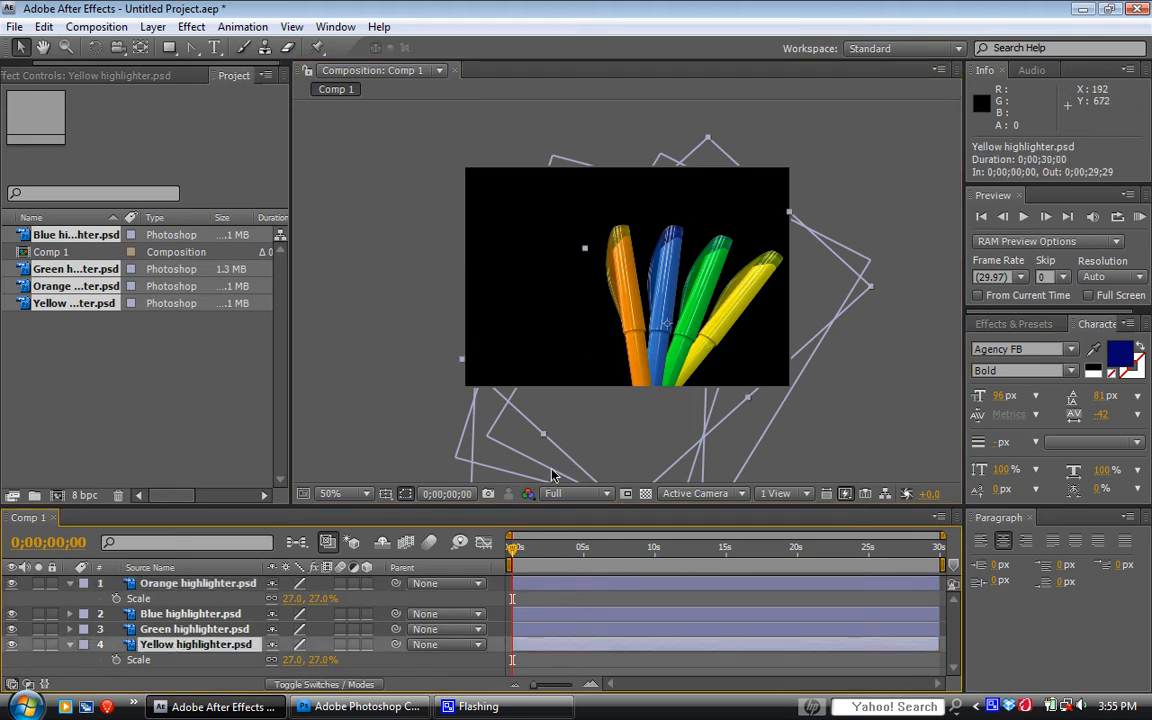
key("ctrl+d")
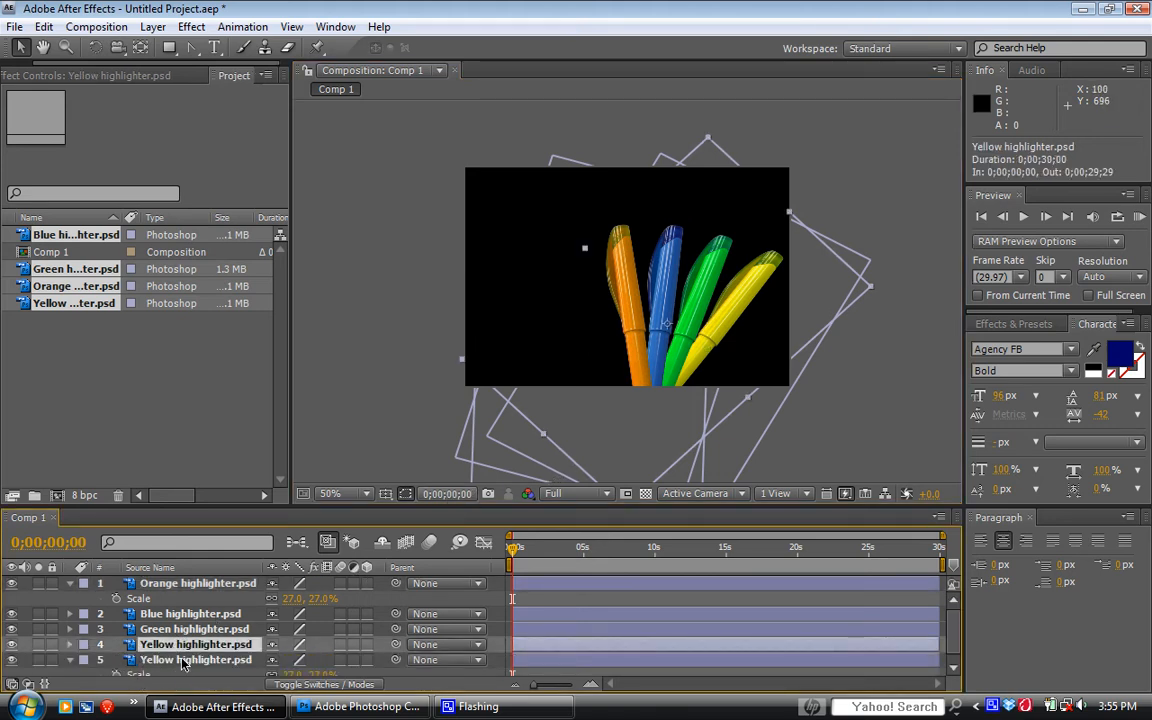
left_click_drag(190, 652, 196, 578)
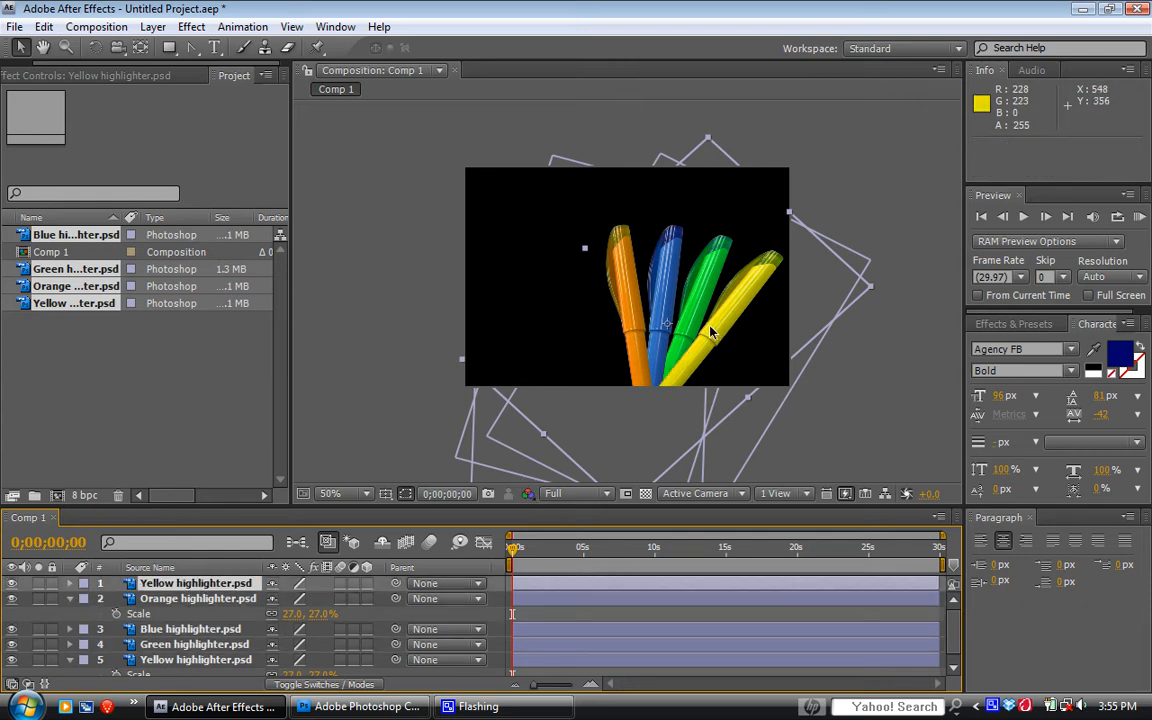
Rotate the yellow copy to about -102° and place it just left of the orange highlighter, at about 243, 423
left_click_drag(718, 333, 617, 323)
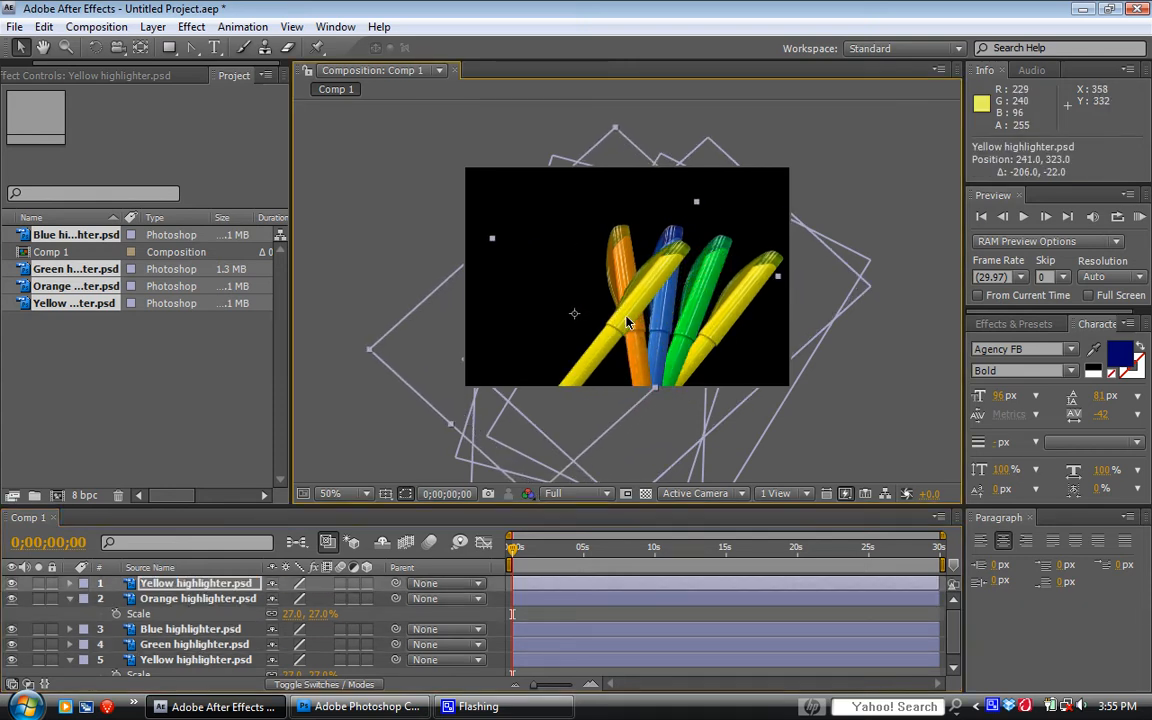
key("w")
mouse_move(776, 273)
left_mouse_down()
mouse_move(753, 247)
mouse_move(607, 213)
mouse_move(619, 213)
left_mouse_up()
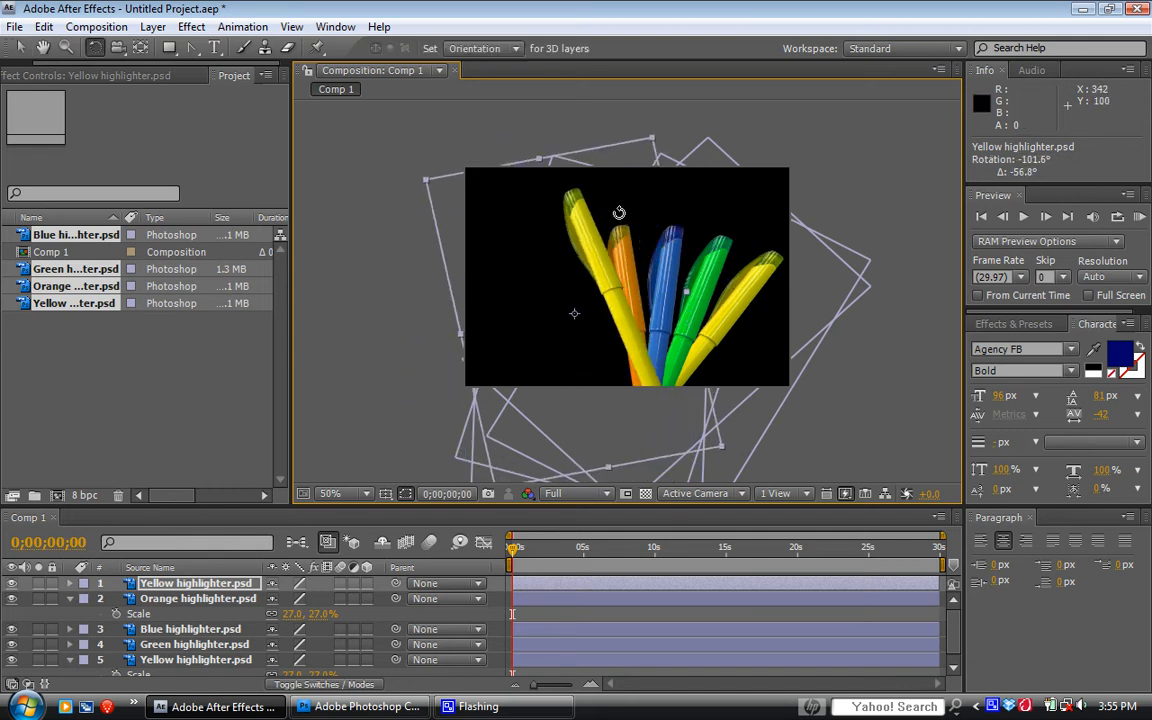
key("v")
left_click_drag(605, 268, 608, 316)
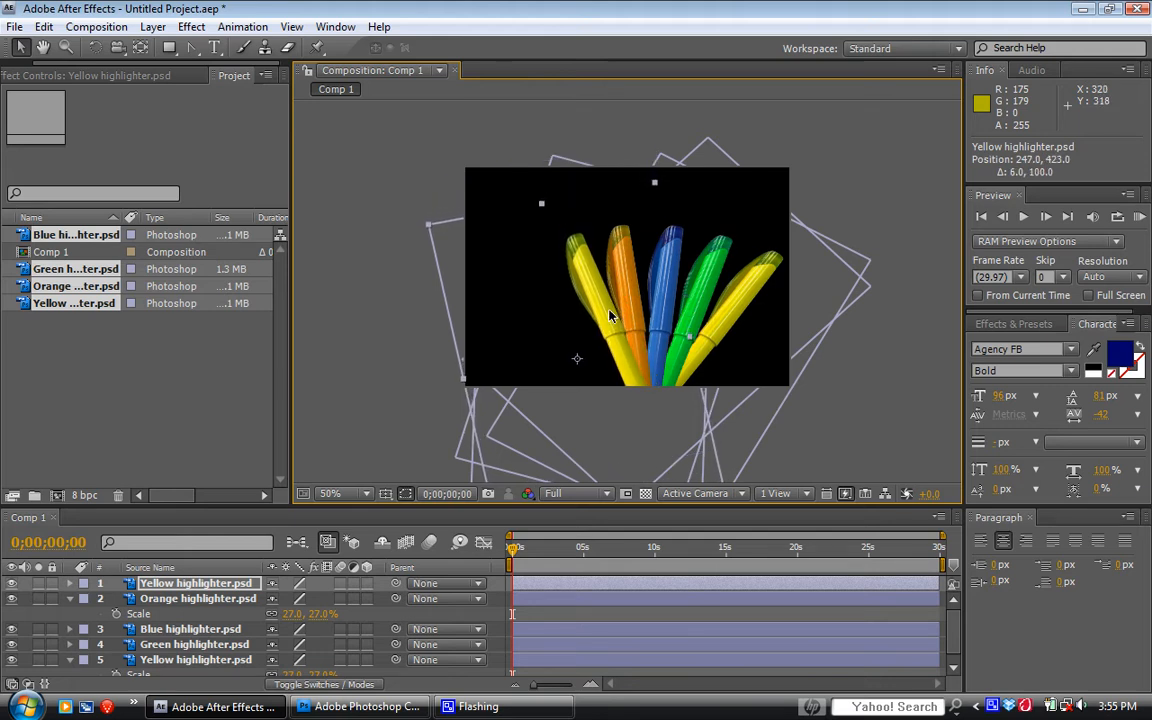
left_click_drag(607, 316, 605, 316)
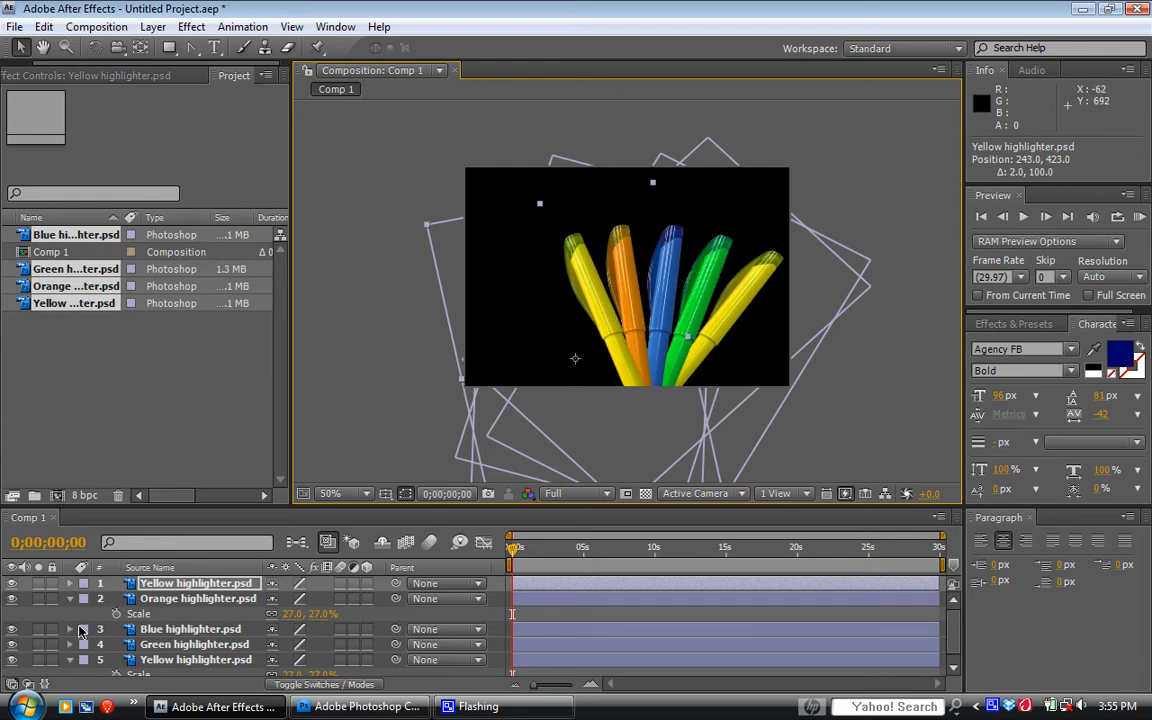
Duplicate the green highlighter layer and bring the copy to the top of the layer stack
left_click(156, 646)
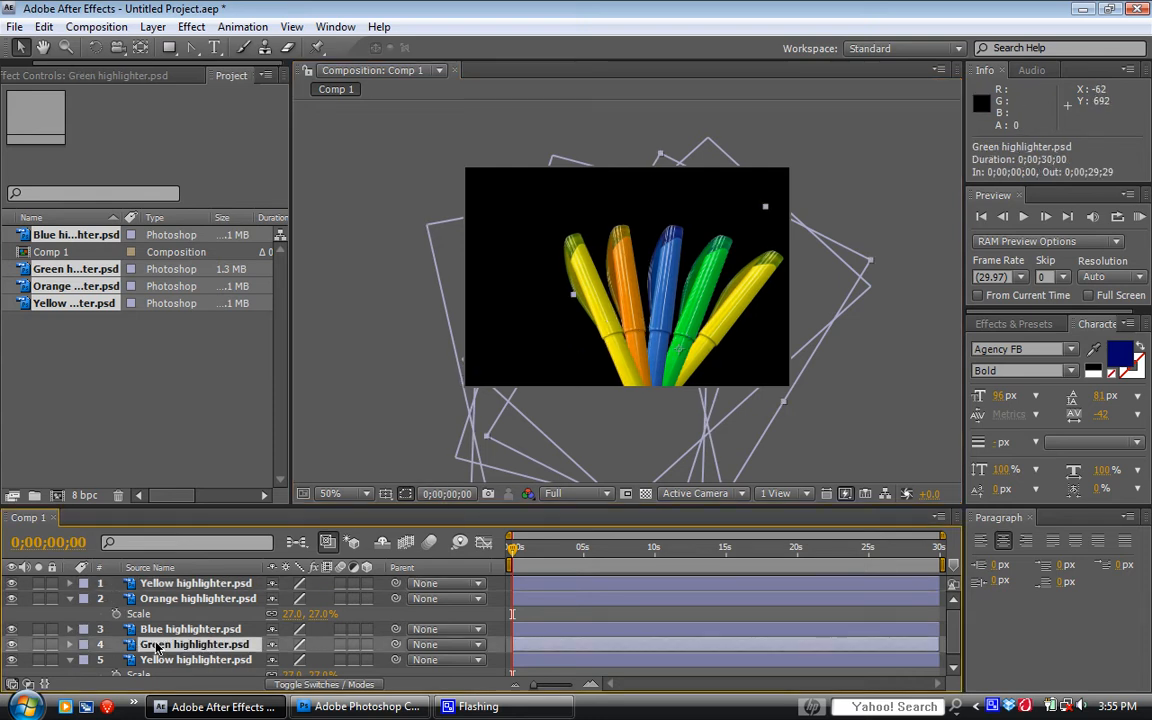
key("ctrl+d")
left_click_drag(168, 647, 168, 585)
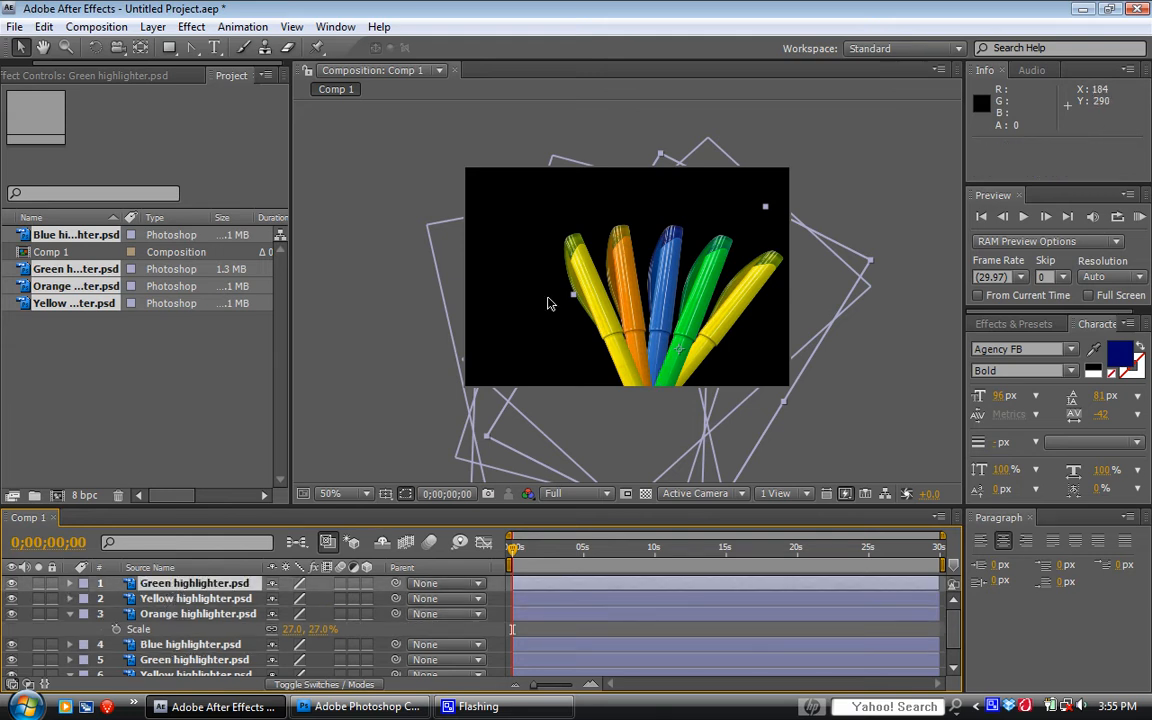
Rotate the green copy to about -115° and place it just left of the yellow copy, at about 296, 431
left_click_drag(712, 302, 599, 300)
key("w")
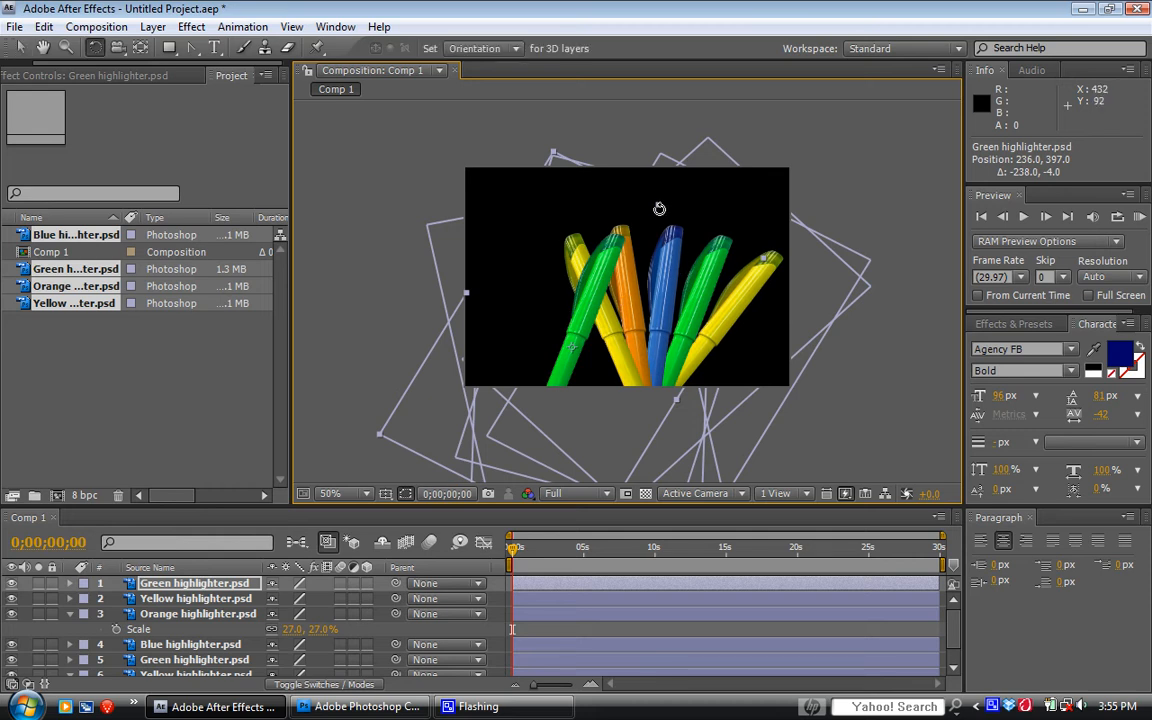
left_click_drag(655, 204, 496, 199)
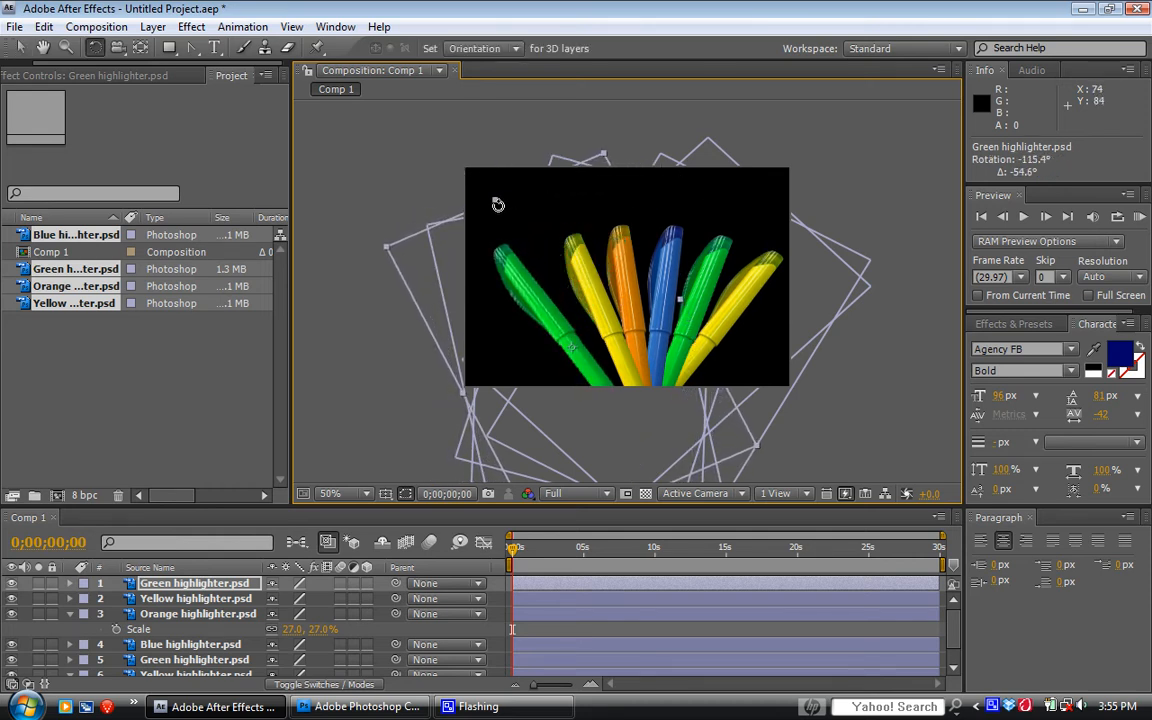
key("v")
mouse_move(560, 327)
left_mouse_down()
mouse_move(599, 352)
mouse_move(585, 346)
left_mouse_up()
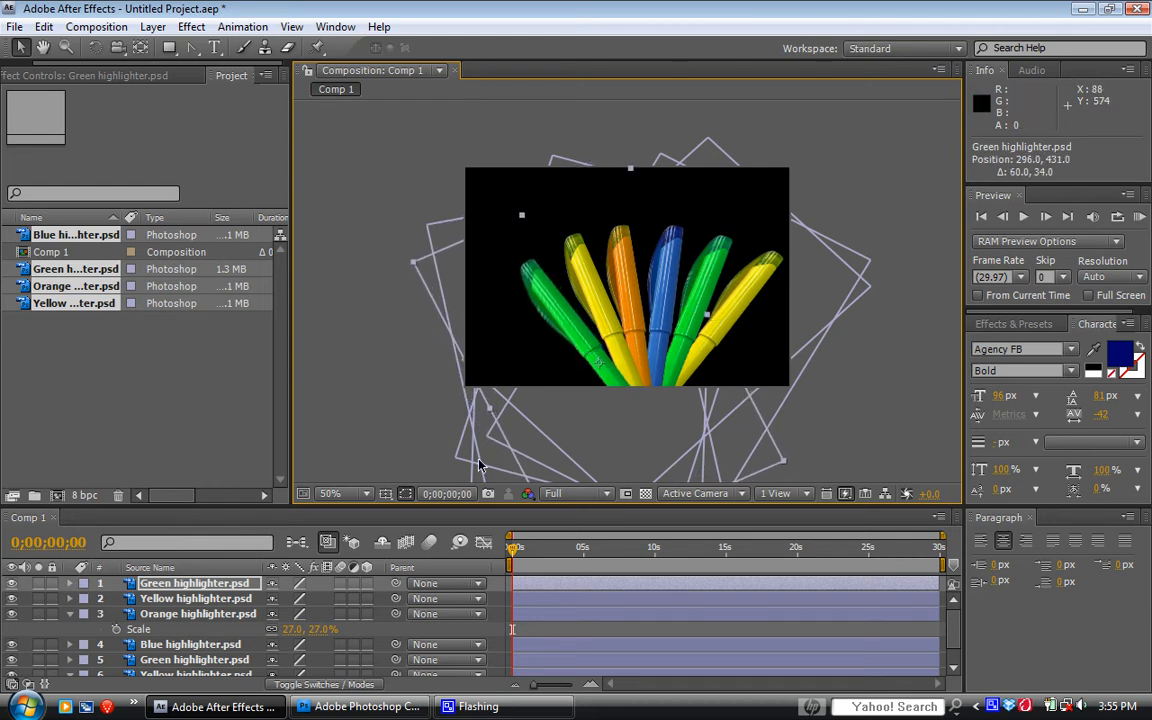
Duplicate the blue highlighter layer and bring the copy to the top of the layer stack
scroll(195, 575, "down", 1)
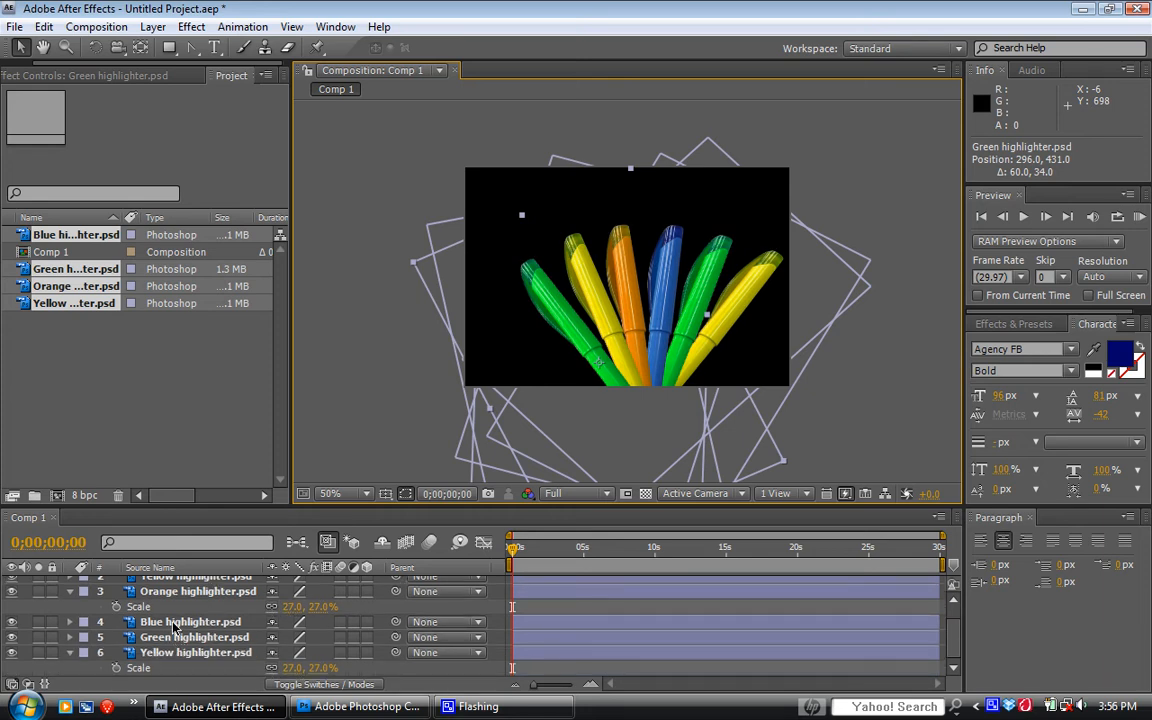
left_click(184, 623)
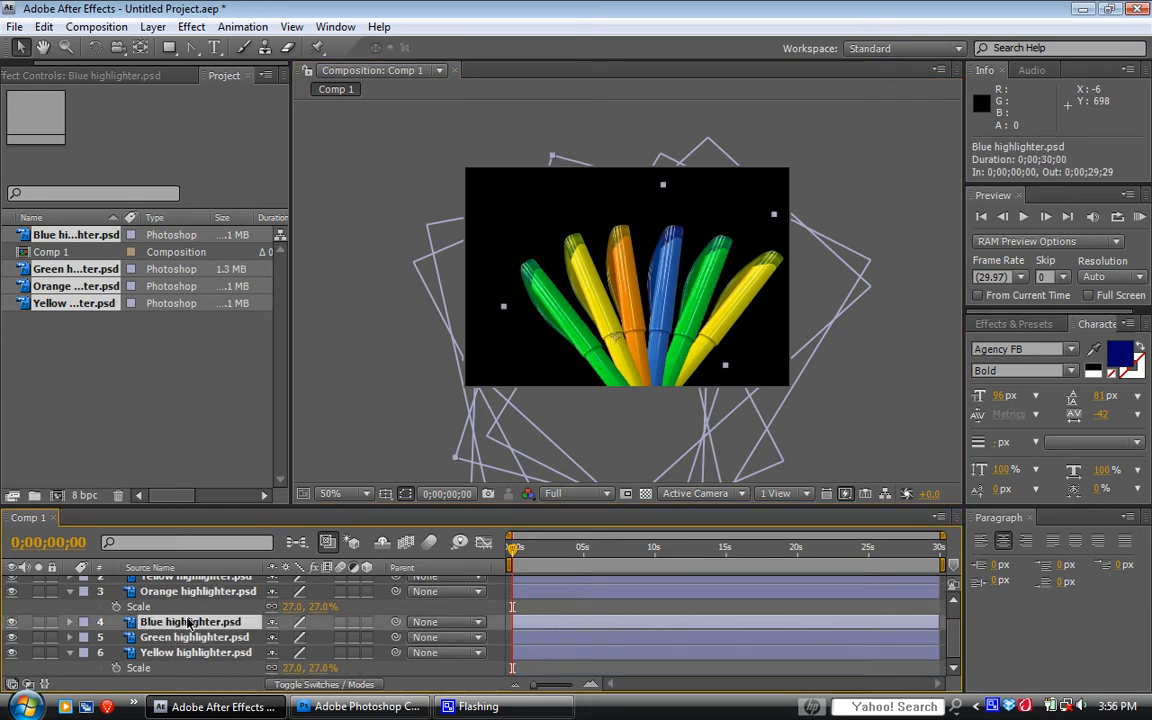
key("ctrl+d")
mouse_move(184, 627)
left_mouse_down()
mouse_move(162, 532)
mouse_move(180, 587)
left_mouse_up()
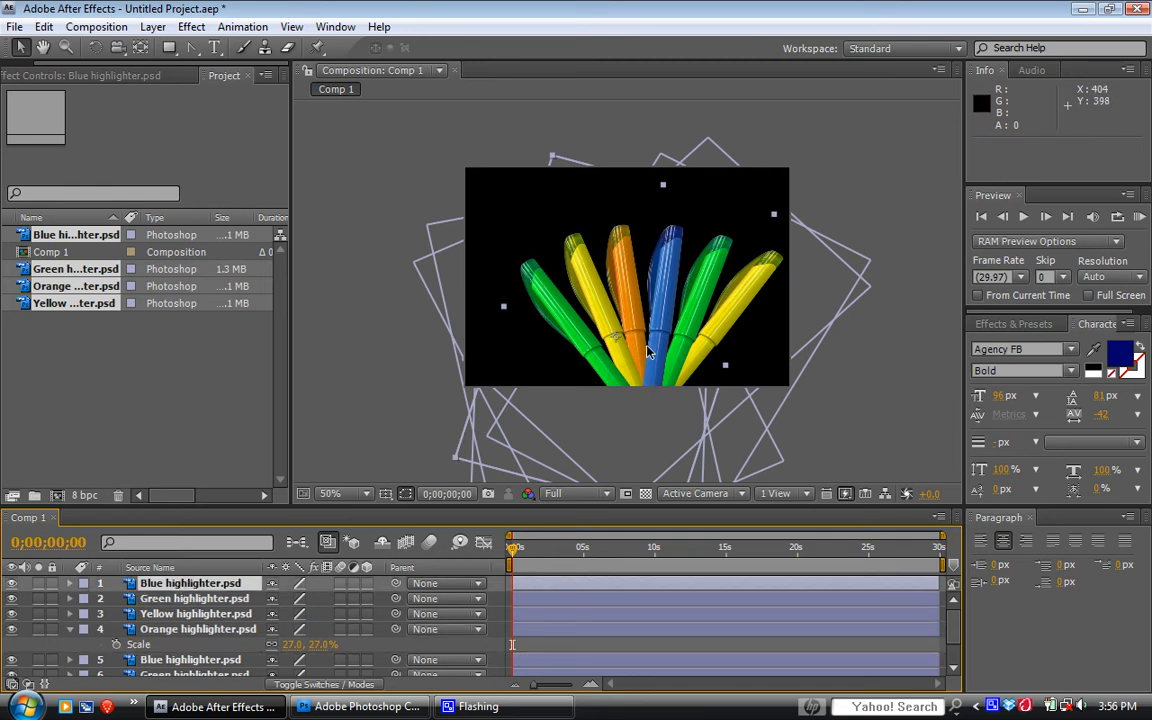
Rotate the blue copy to about -132° and place it left of the green copy, at about 212, 534
left_click_drag(676, 308, 549, 338)
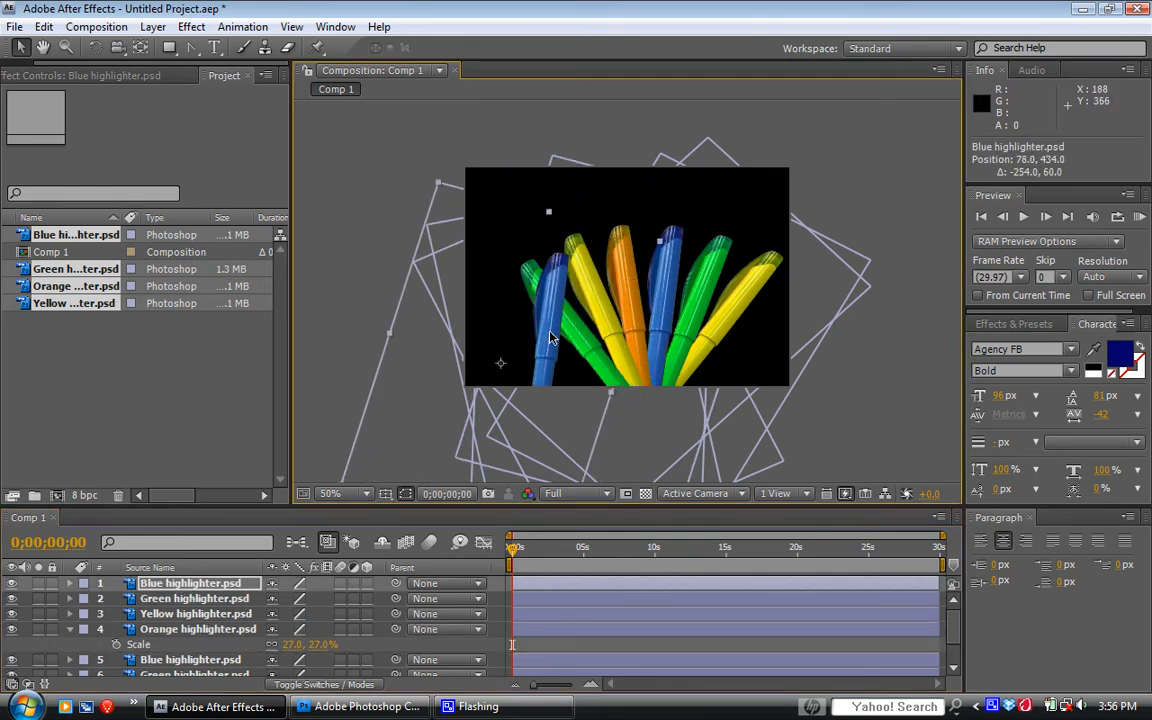
key("w")
left_click_drag(662, 241, 476, 240)
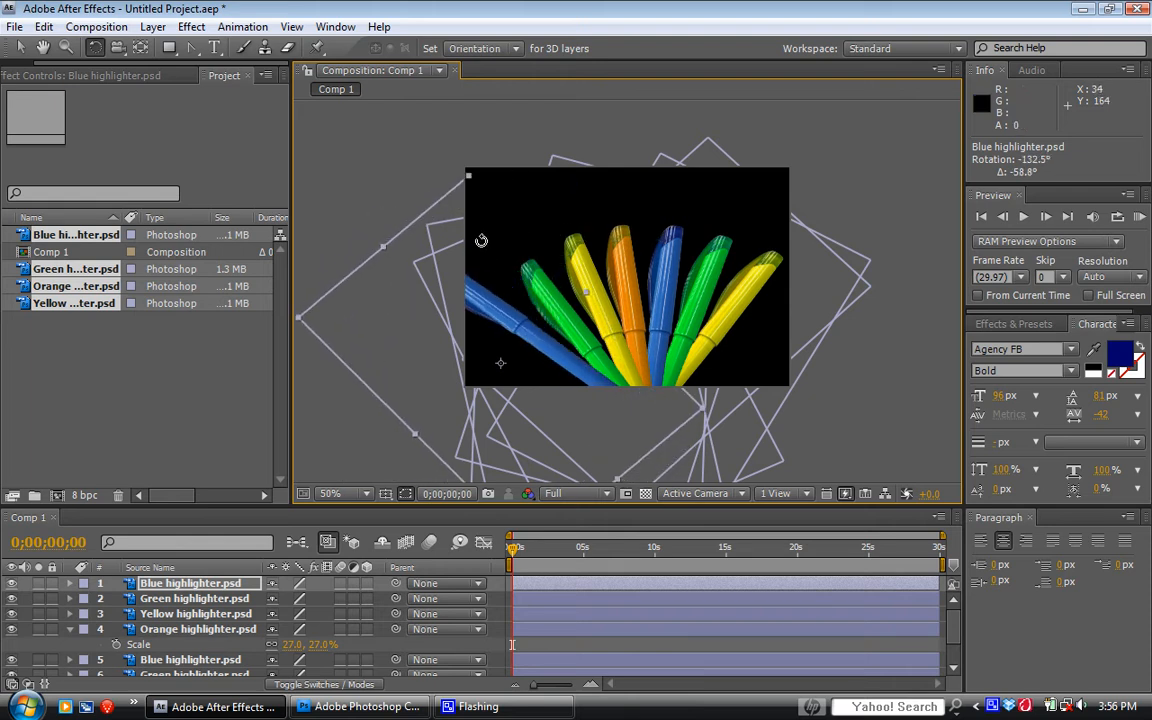
key("v")
mouse_move(519, 334)
left_mouse_down()
mouse_move(488, 315)
mouse_move(580, 378)
left_mouse_up()
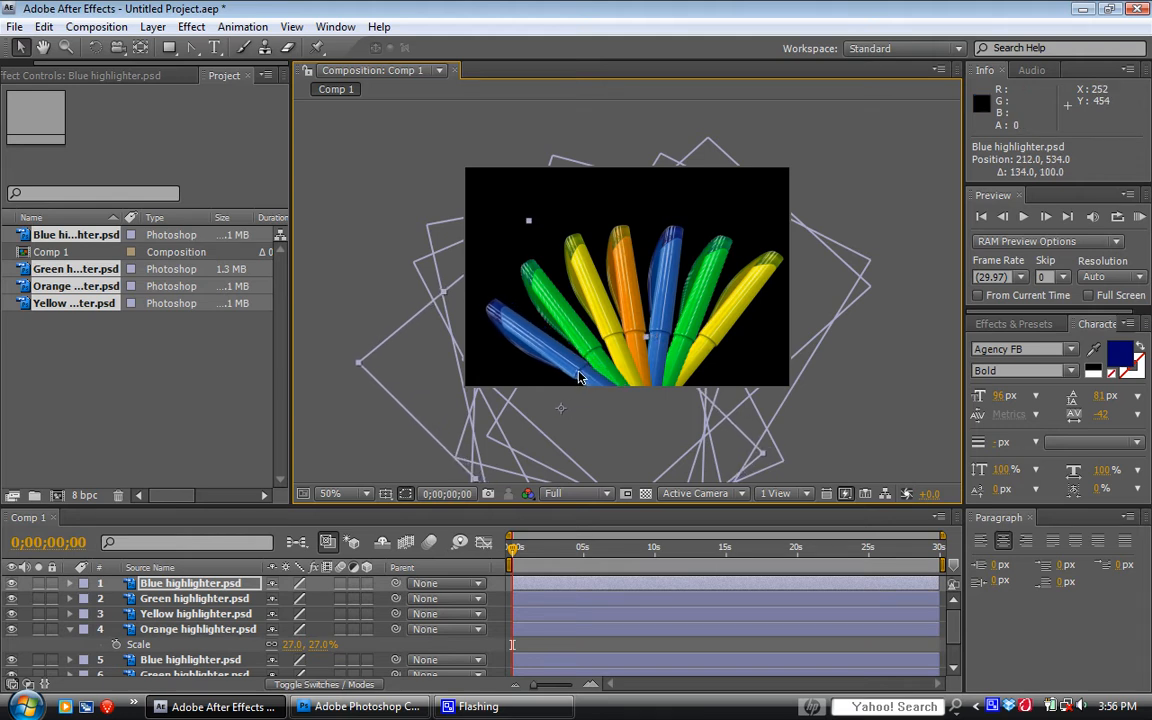
Duplicate the orange highlighter layer and send the copy to the bottom of the layer stack
left_click(213, 630)
key("ctrl+d")
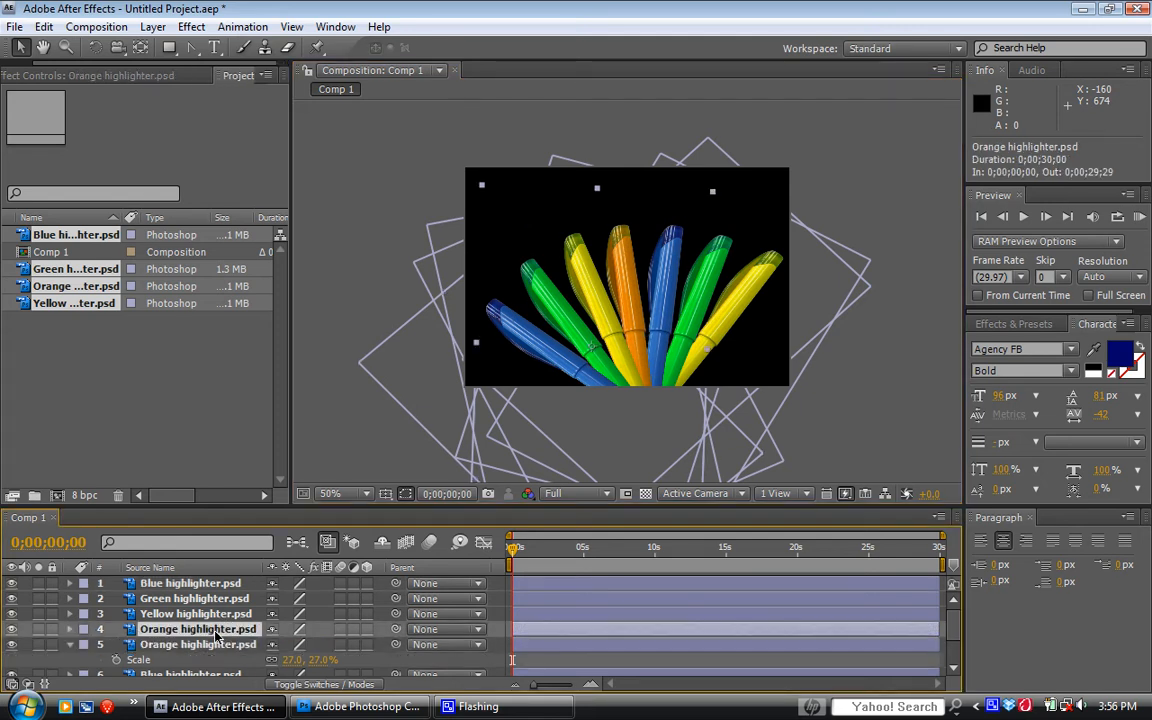
mouse_move(213, 633)
left_mouse_down()
mouse_move(217, 678)
mouse_move(218, 667)
left_mouse_up()
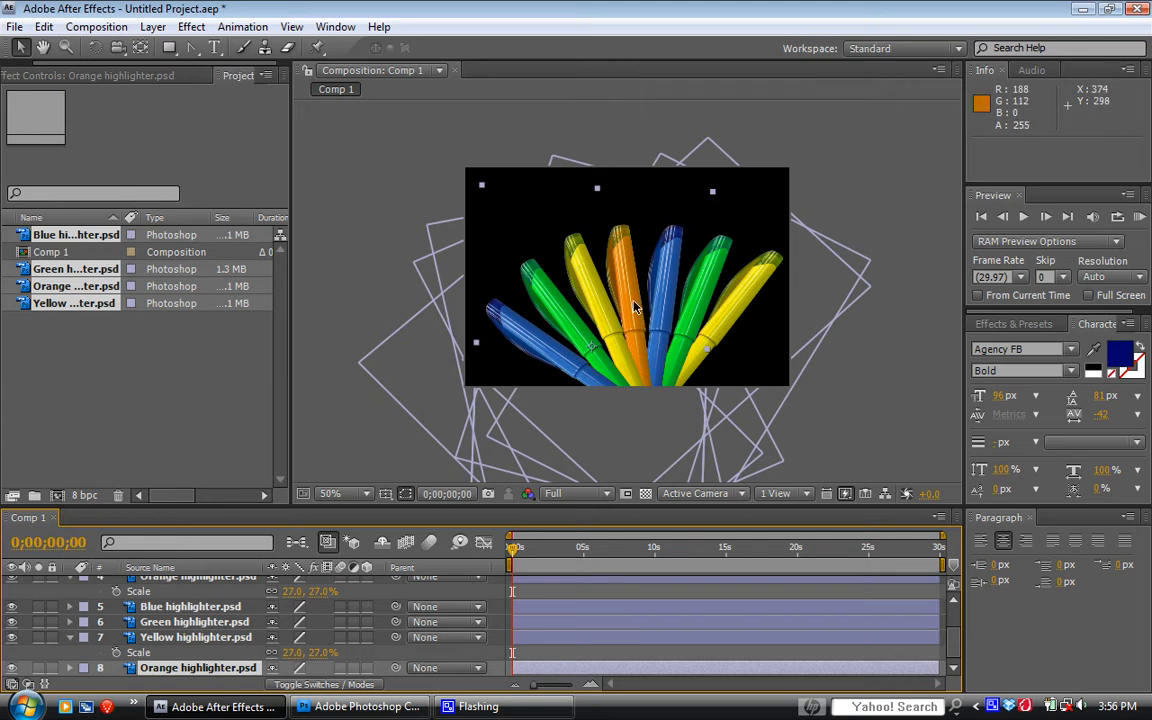
Rotate the orange copy to about -32° and place it right of the original yellow highlighter, at about 467, 388
left_click_drag(648, 319, 756, 344)
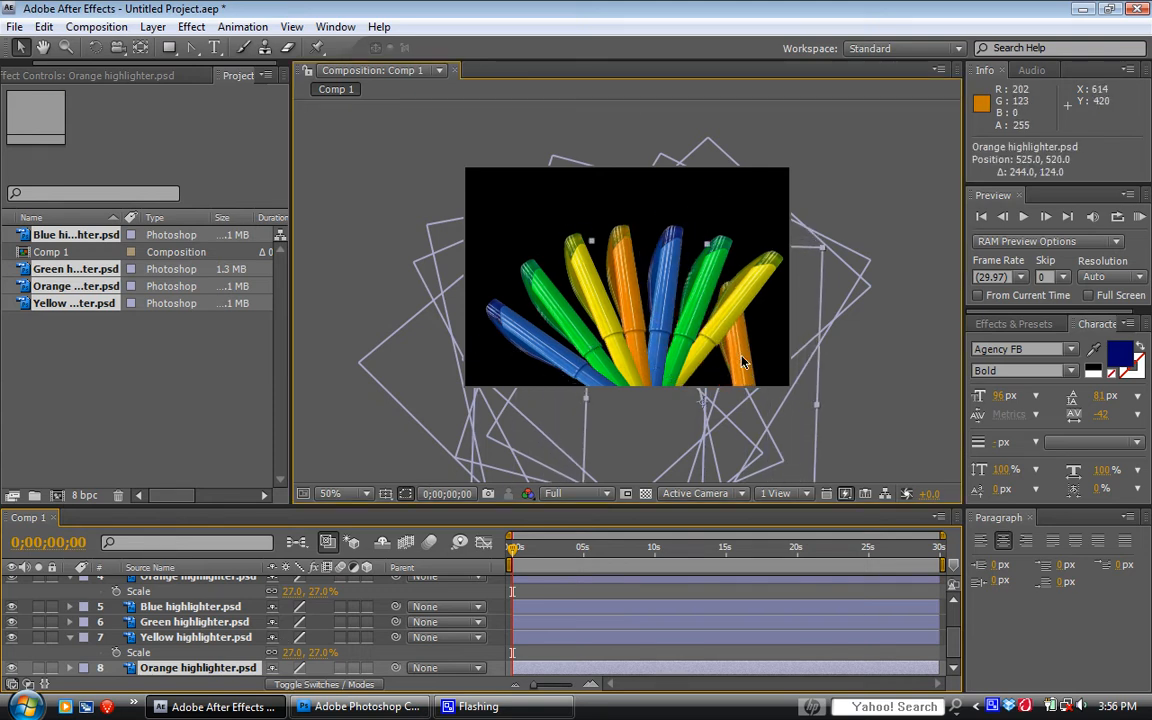
key("w")
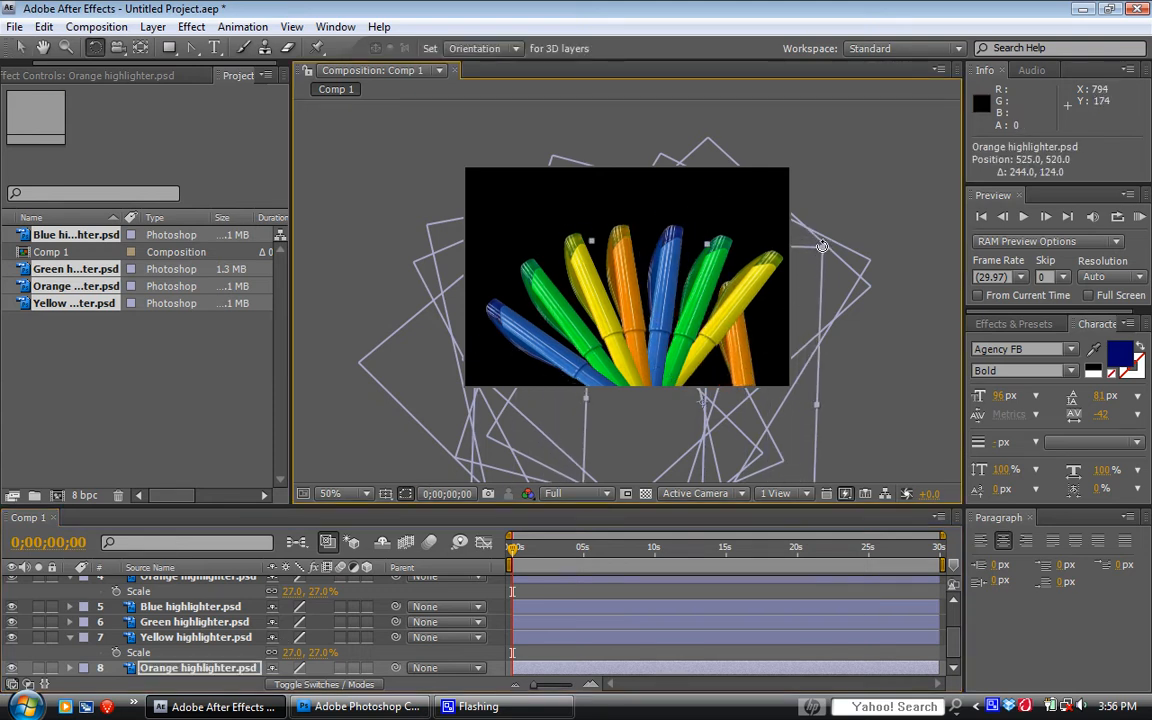
left_click_drag(821, 246, 858, 406)
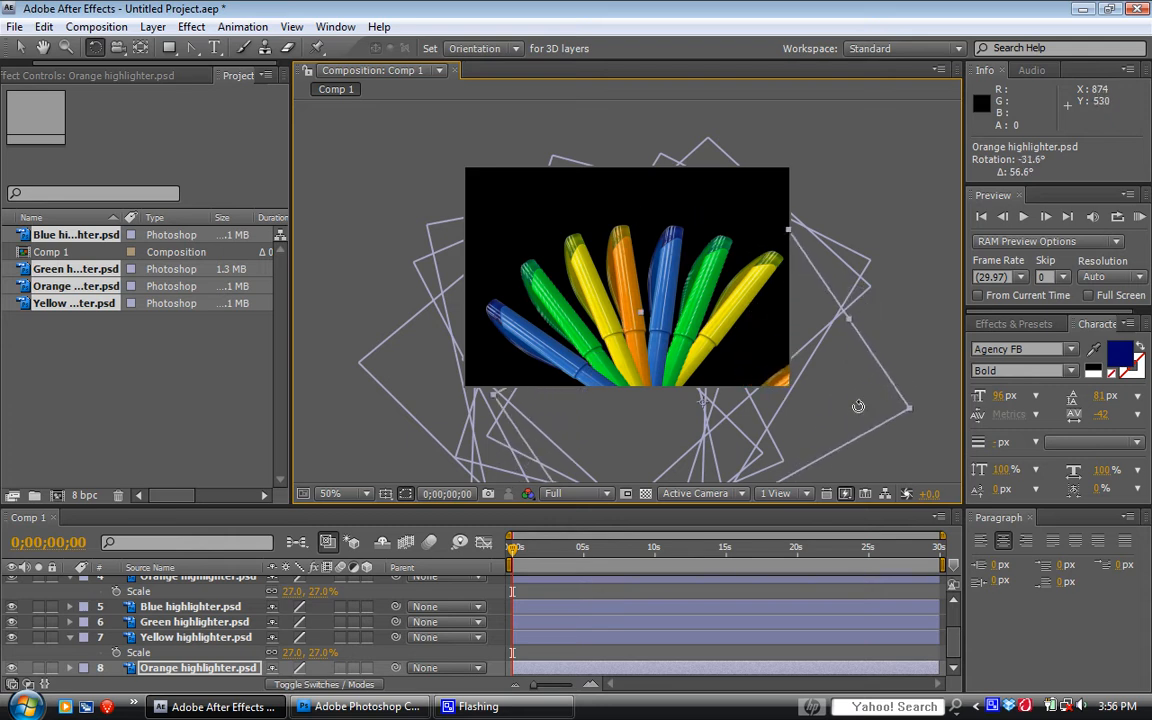
key("v")
left_click_drag(788, 386, 759, 322)
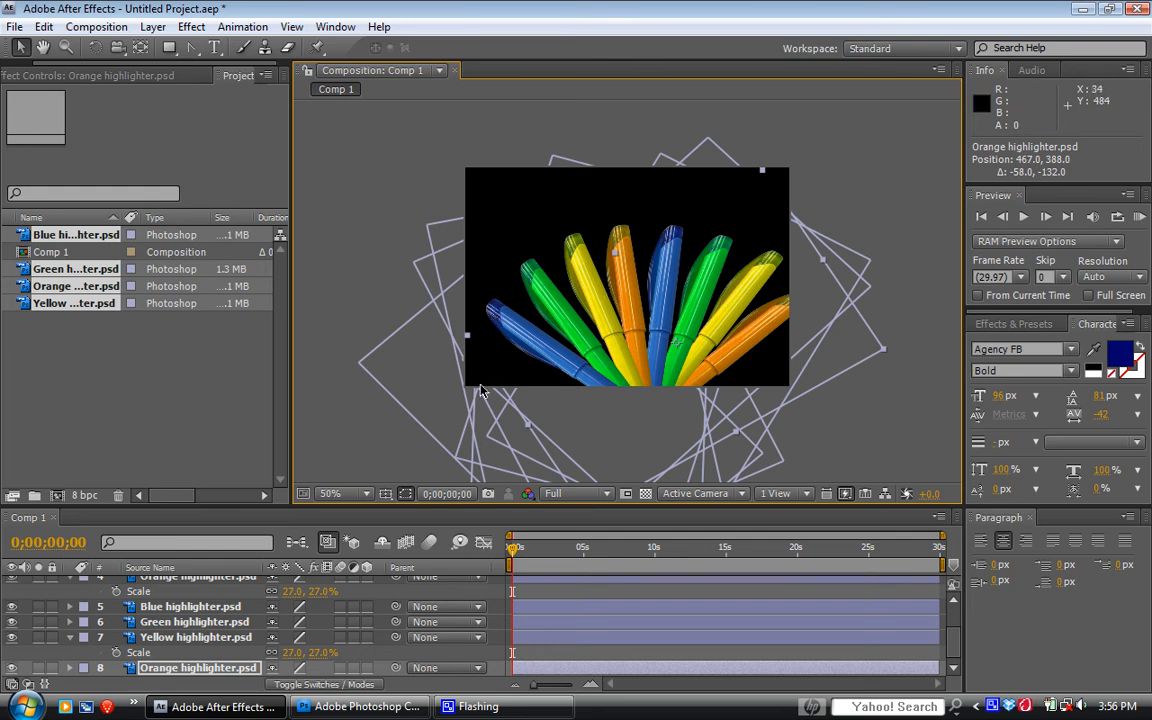
Show the title and action safe guides over the composition
left_click(391, 495)
left_click(440, 512)
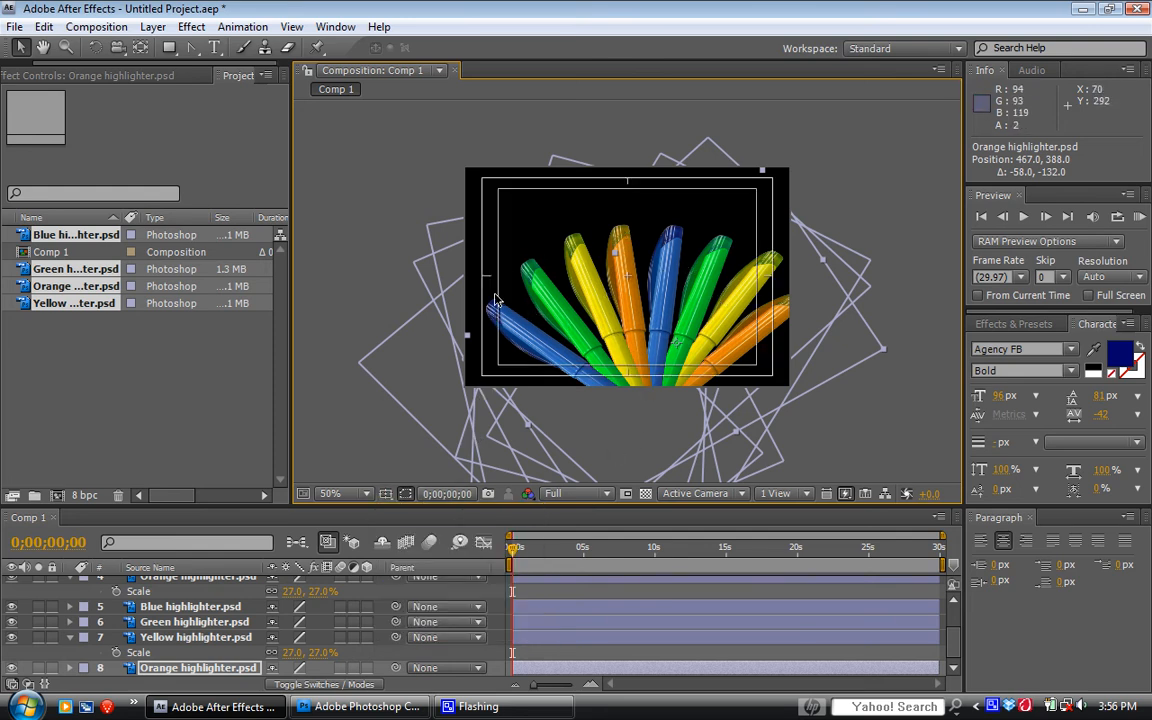
Hide the title and action safe guides and collapse the Scale properties of the yellow and orange highlighter layers
left_click(391, 495)
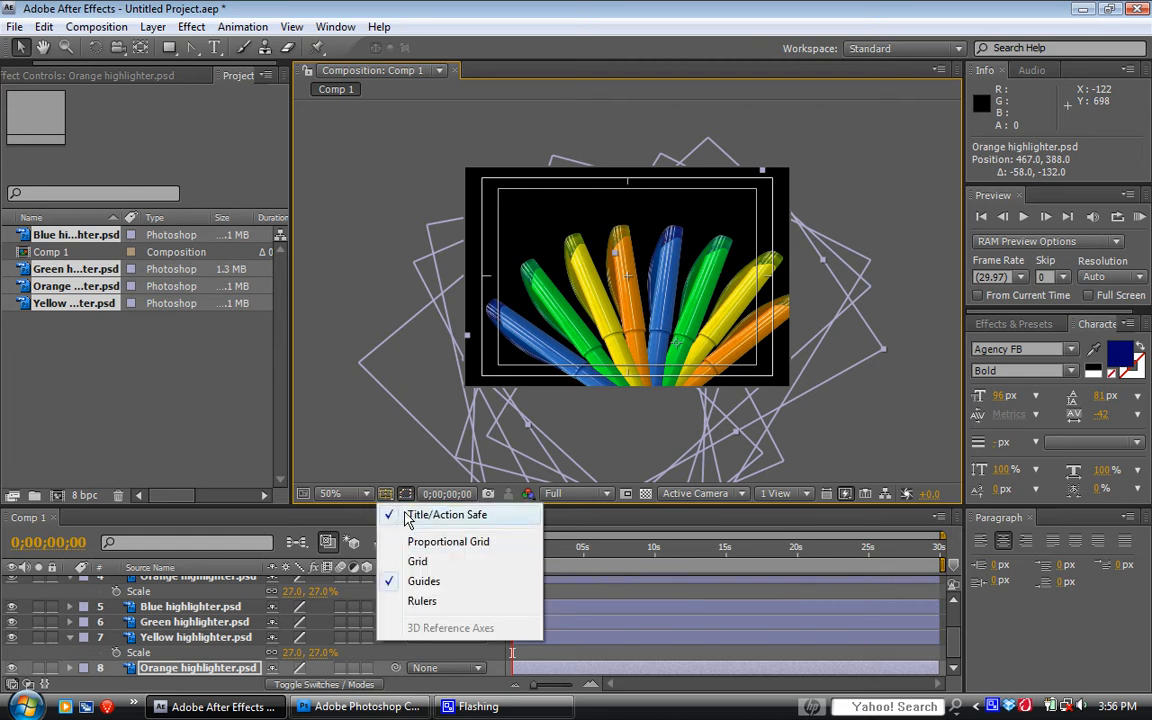
left_click(408, 515)
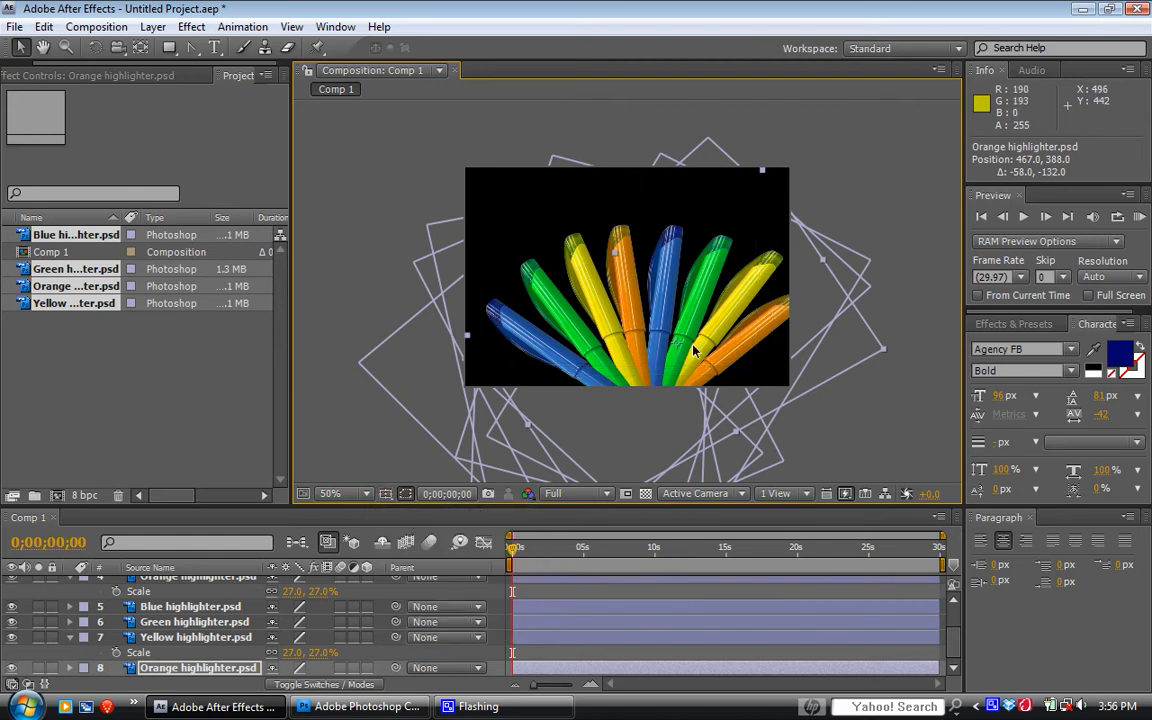
left_click(70, 637)
left_click(70, 597)
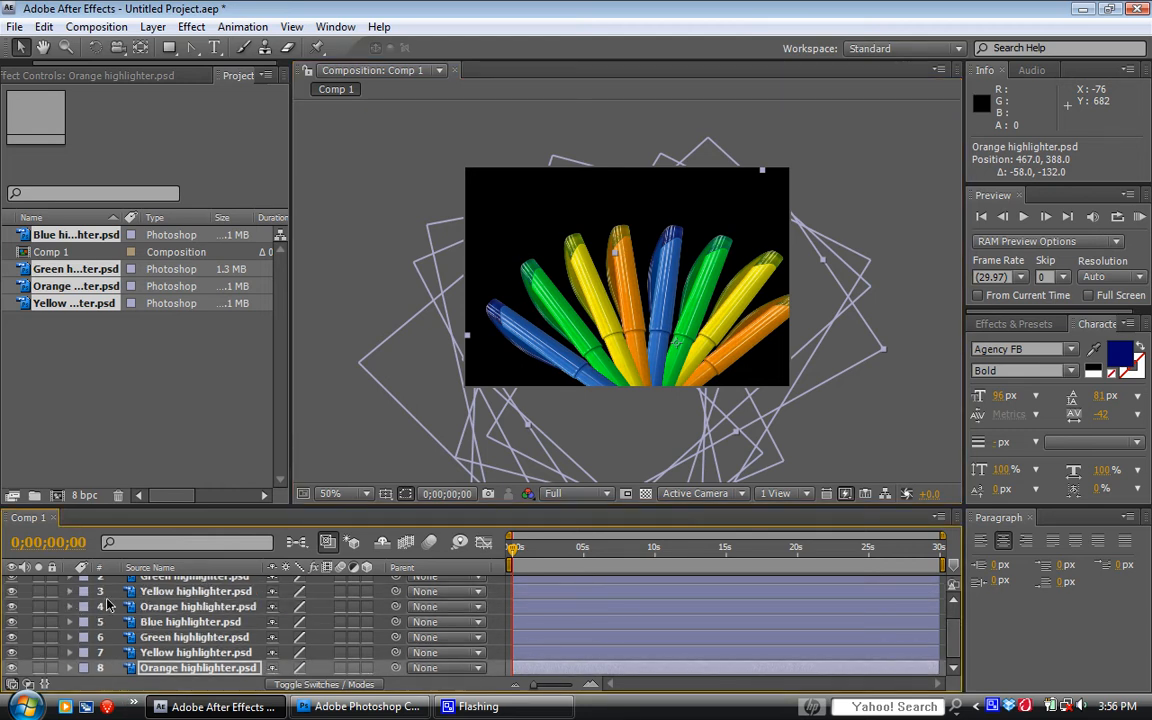
left_click(169, 589)
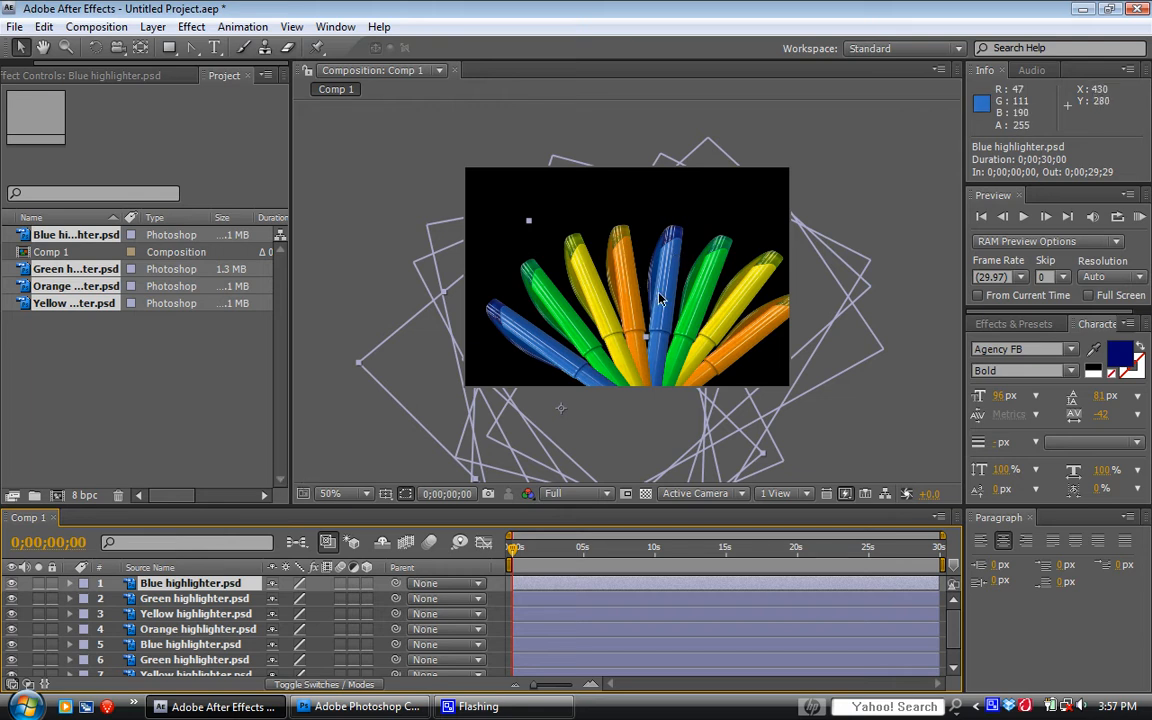
left_click_drag(662, 298, 643, 284)
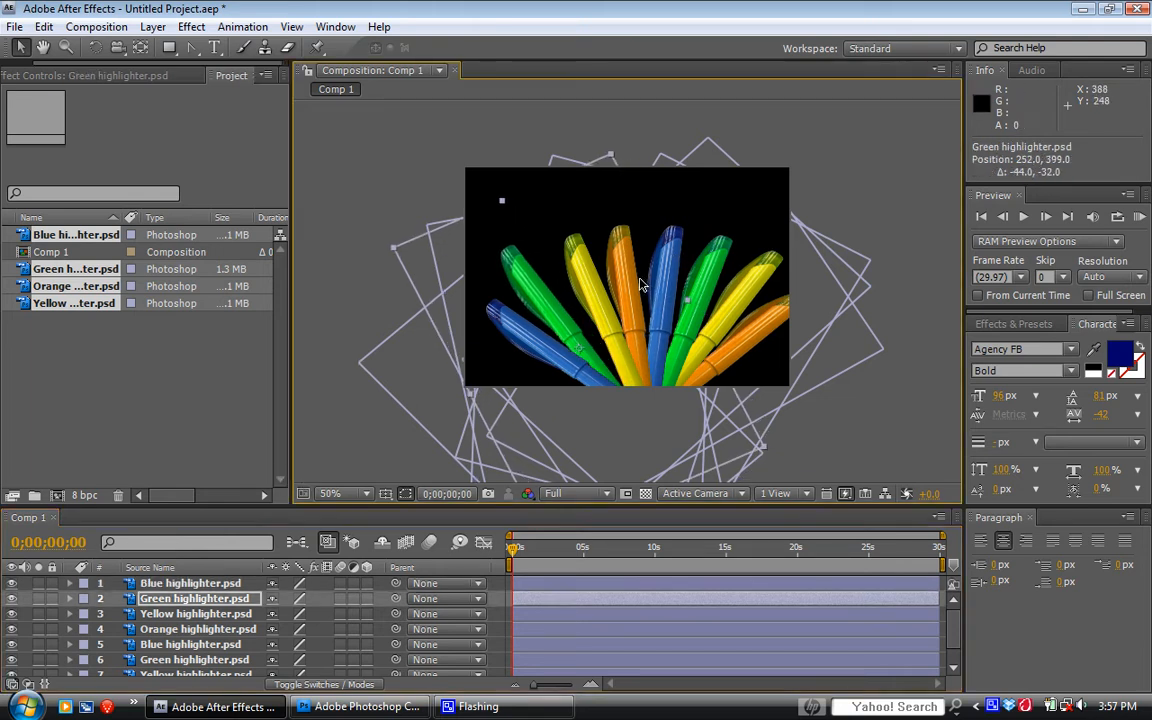
key("ctrl+z")
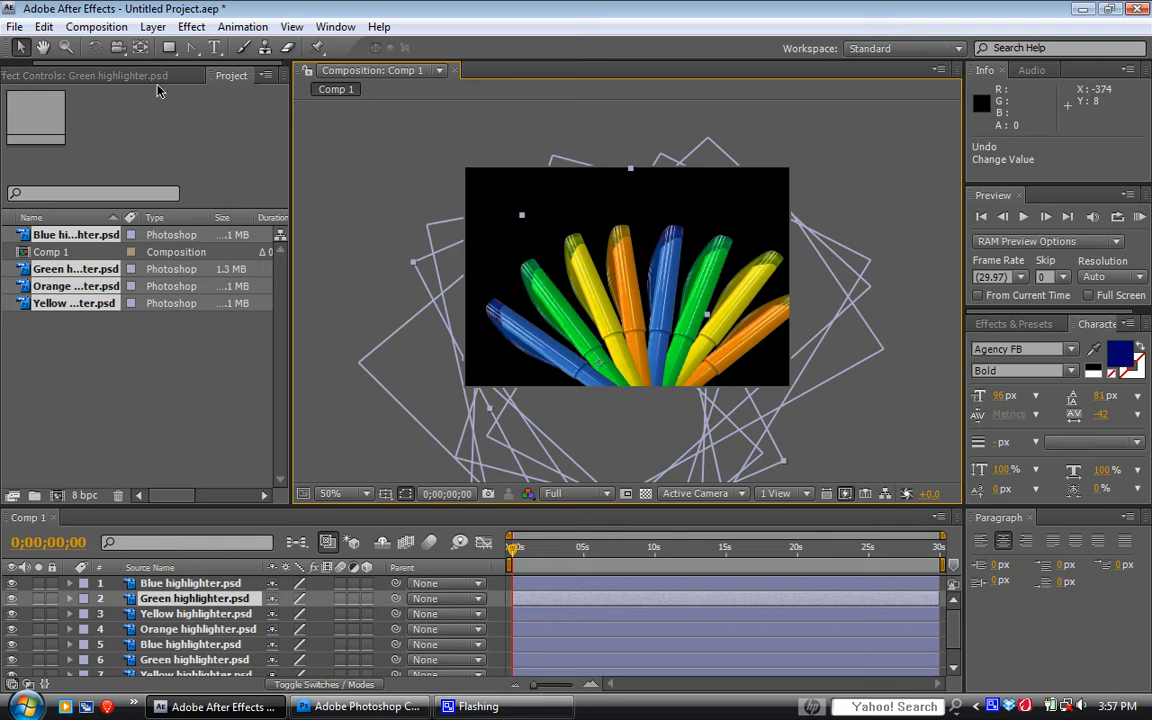
Create a second composition with the NTSC D1 preset and a 30-second duration, and nest Comp 1 in it, centred in the frame
left_click(100, 27)
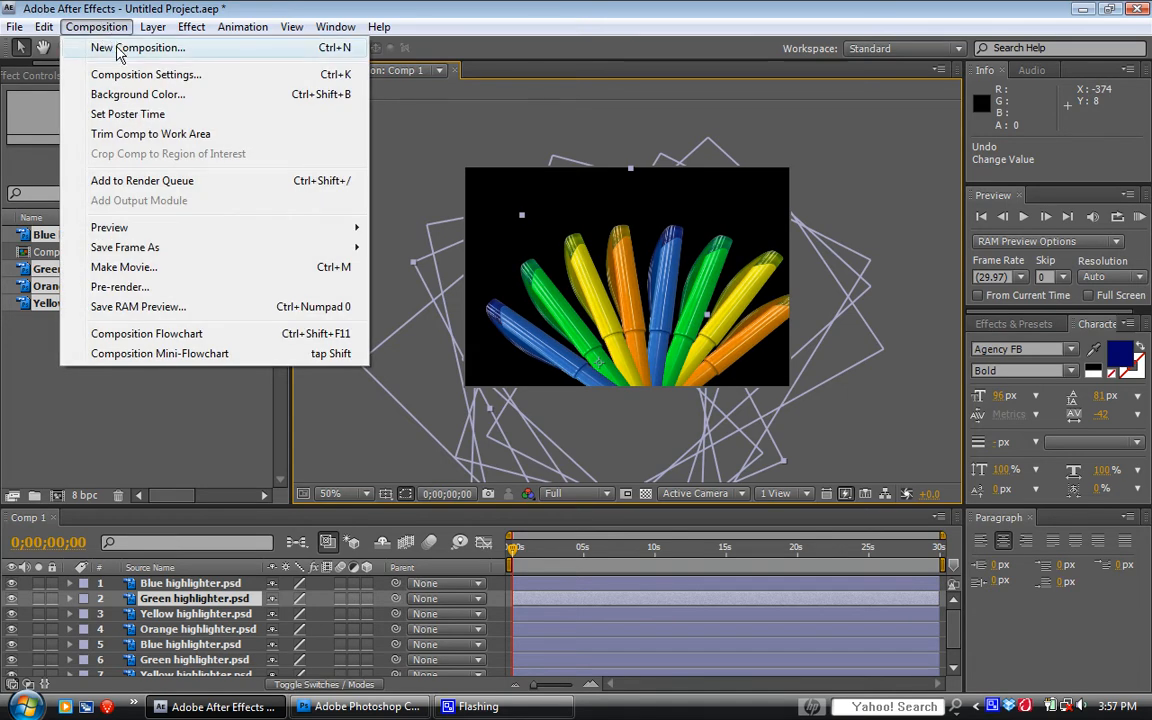
left_click(118, 48)
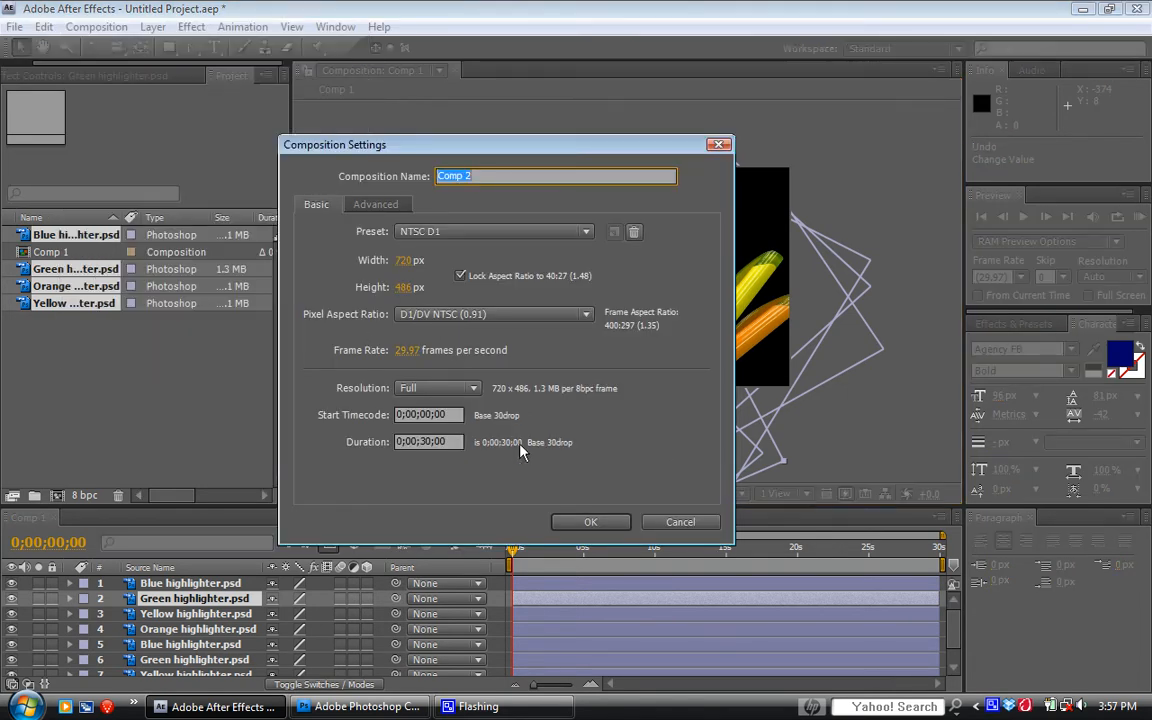
left_click(600, 523)
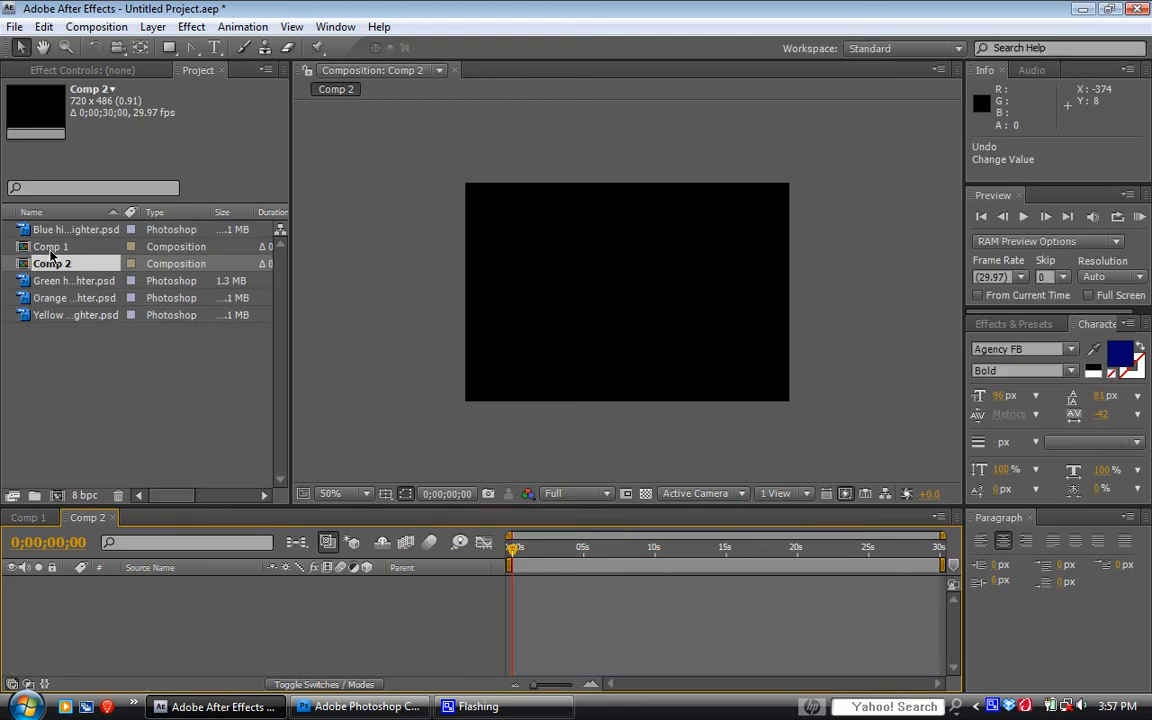
left_click_drag(55, 249, 147, 604)
left_click_drag(634, 279, 624, 279)
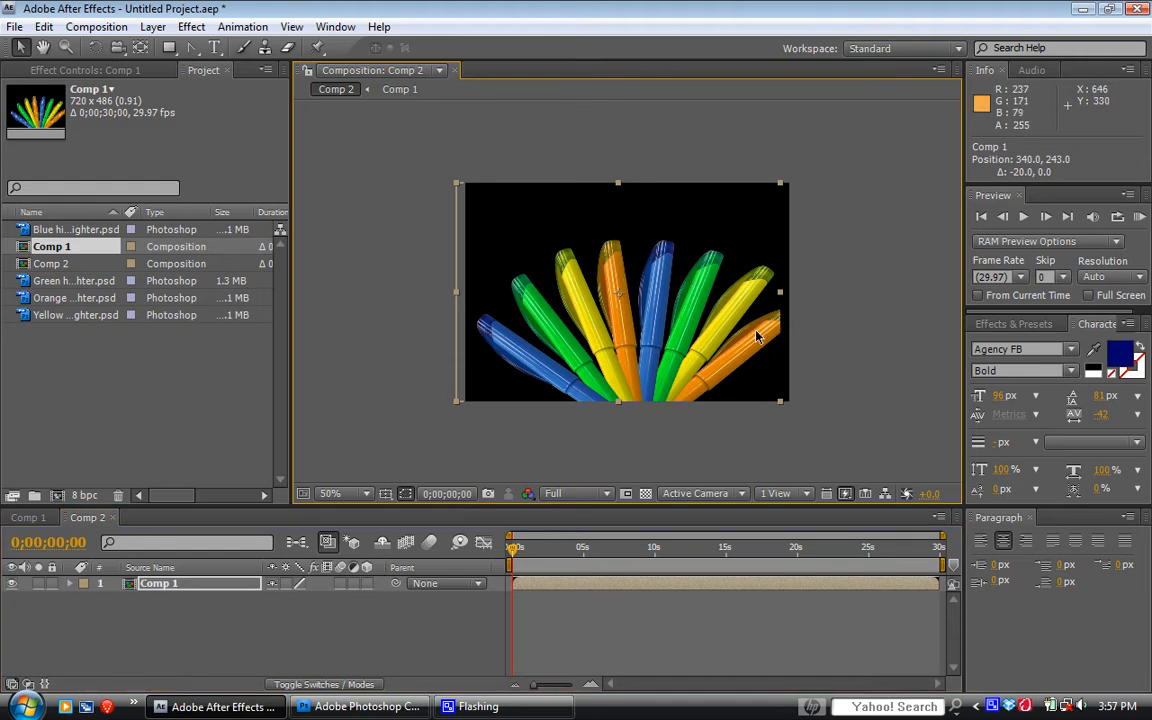
key("ctrl+z")
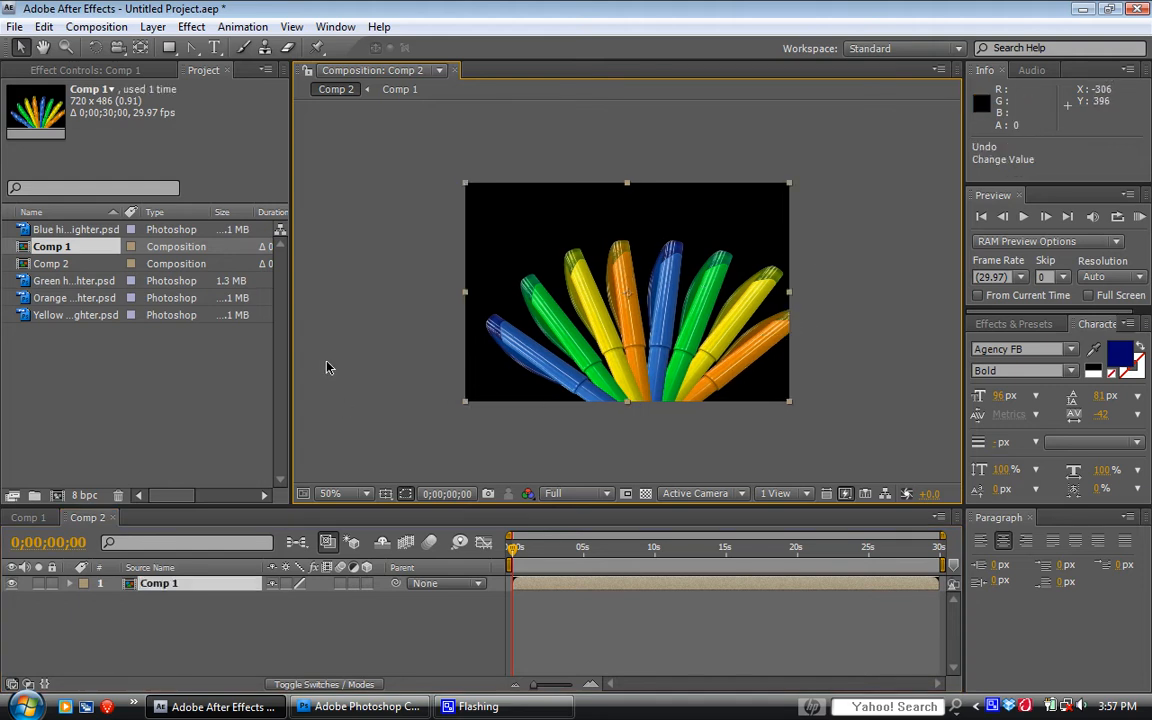
In Comp 1, move all eight highlighter layers together by about -42, -26 so the whole fan fits inside the frame
left_click(32, 518)
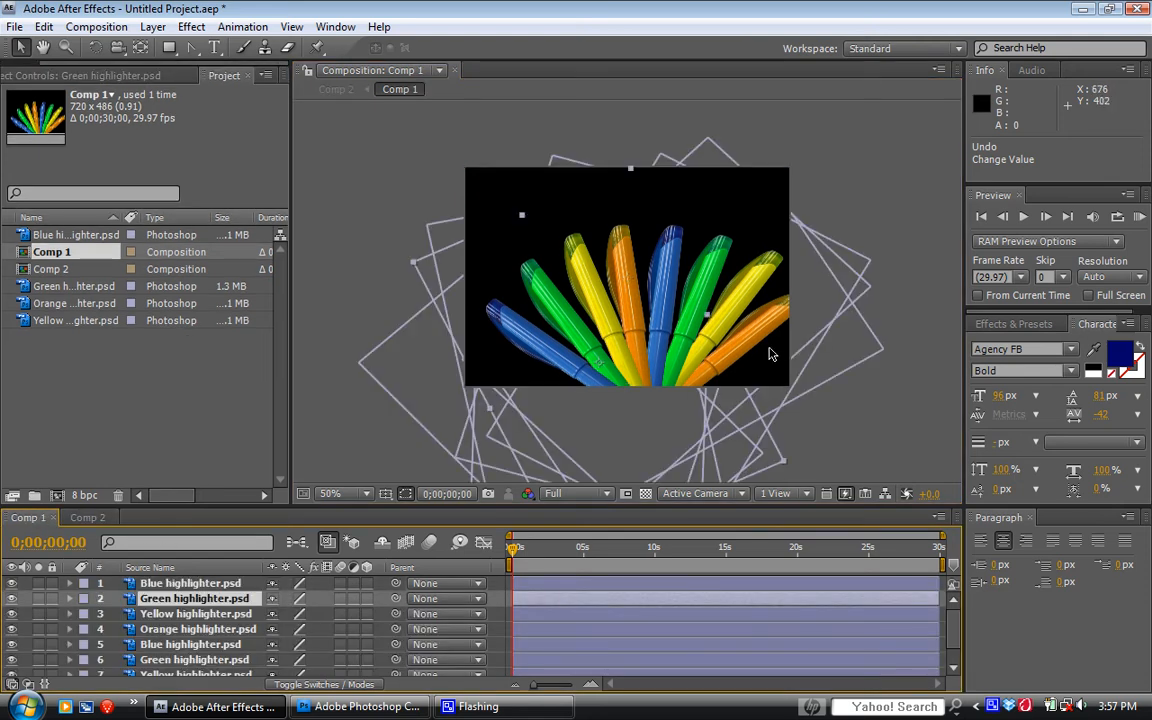
left_click(196, 585)
scroll(217, 674, "down", 2)
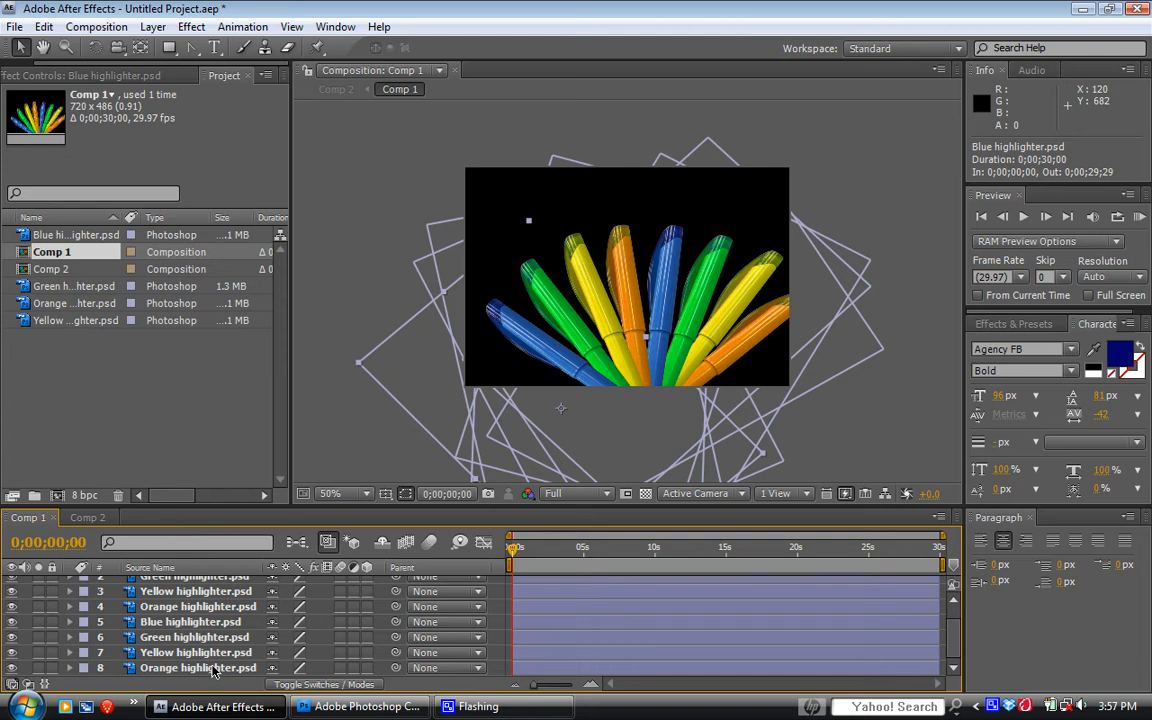
left_click(210, 668, "shift")
left_click_drag(670, 303, 652, 290)
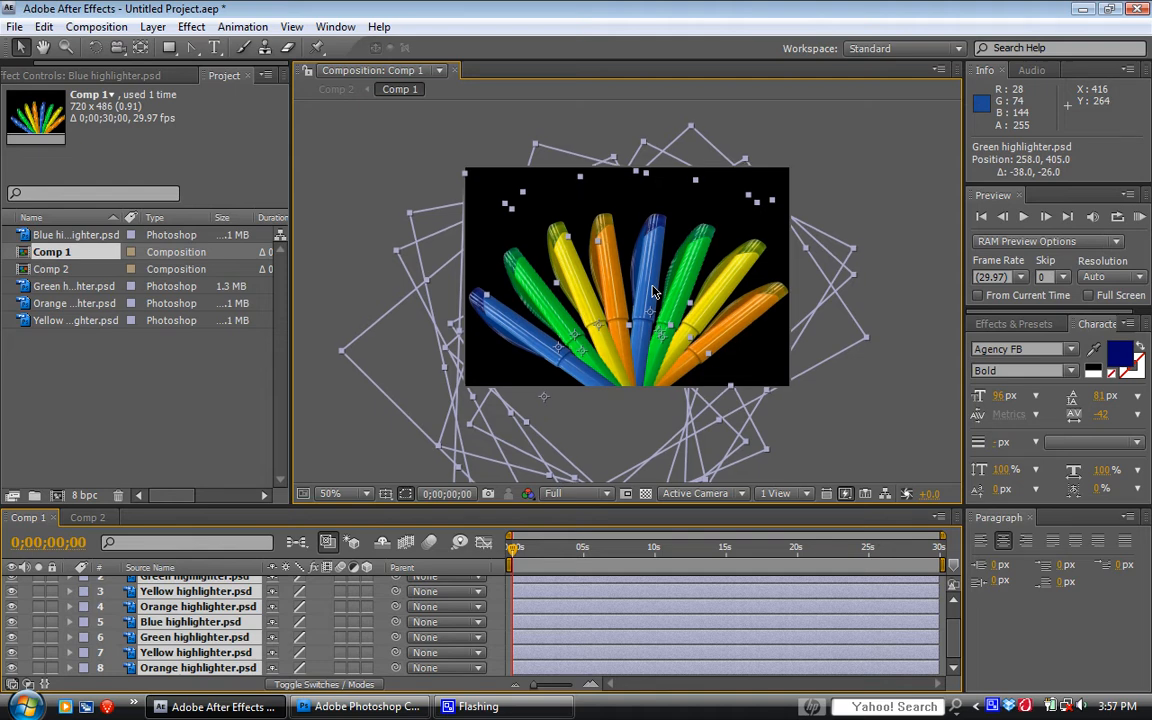
left_click_drag(652, 288, 648, 288)
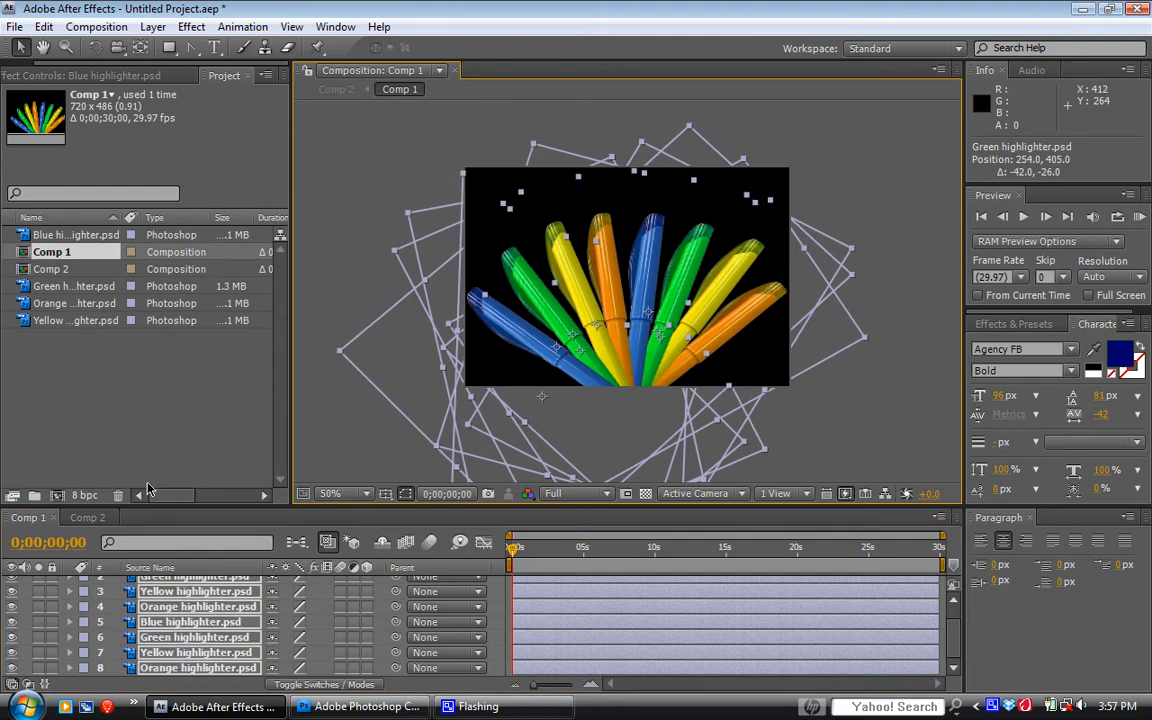
In Comp 2, scale the nested Comp 1 layer down to 84%
left_click(86, 518)
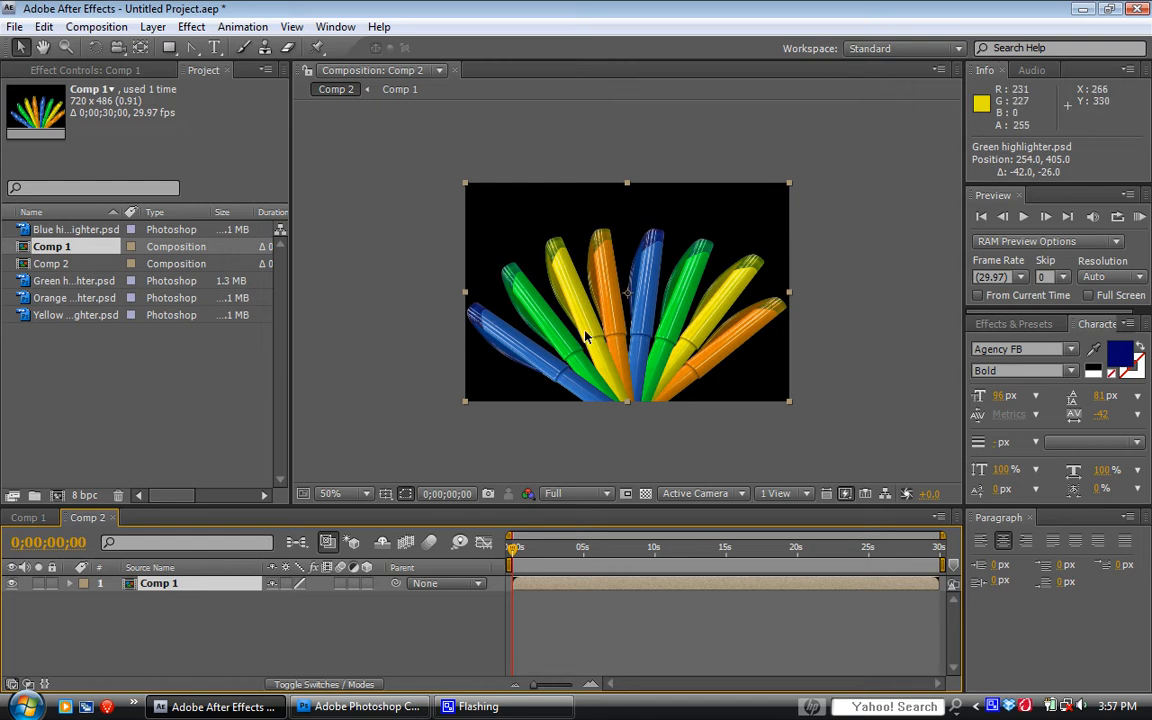
key("s")
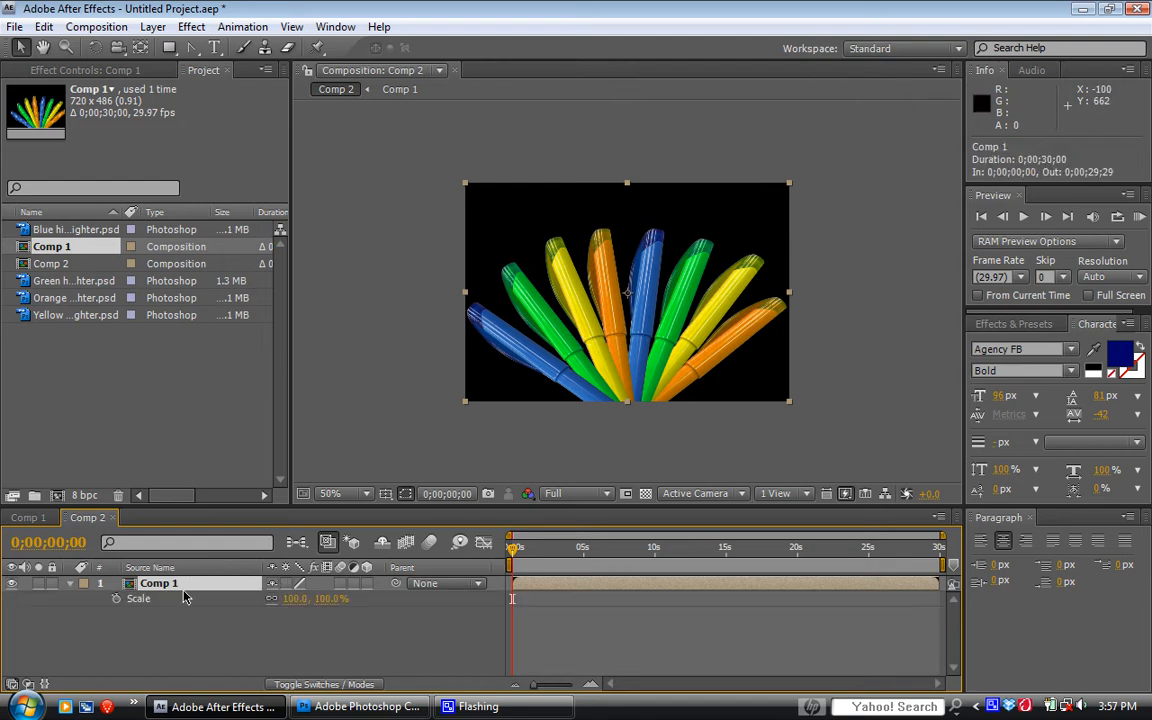
left_click_drag(301, 601, 280, 607)
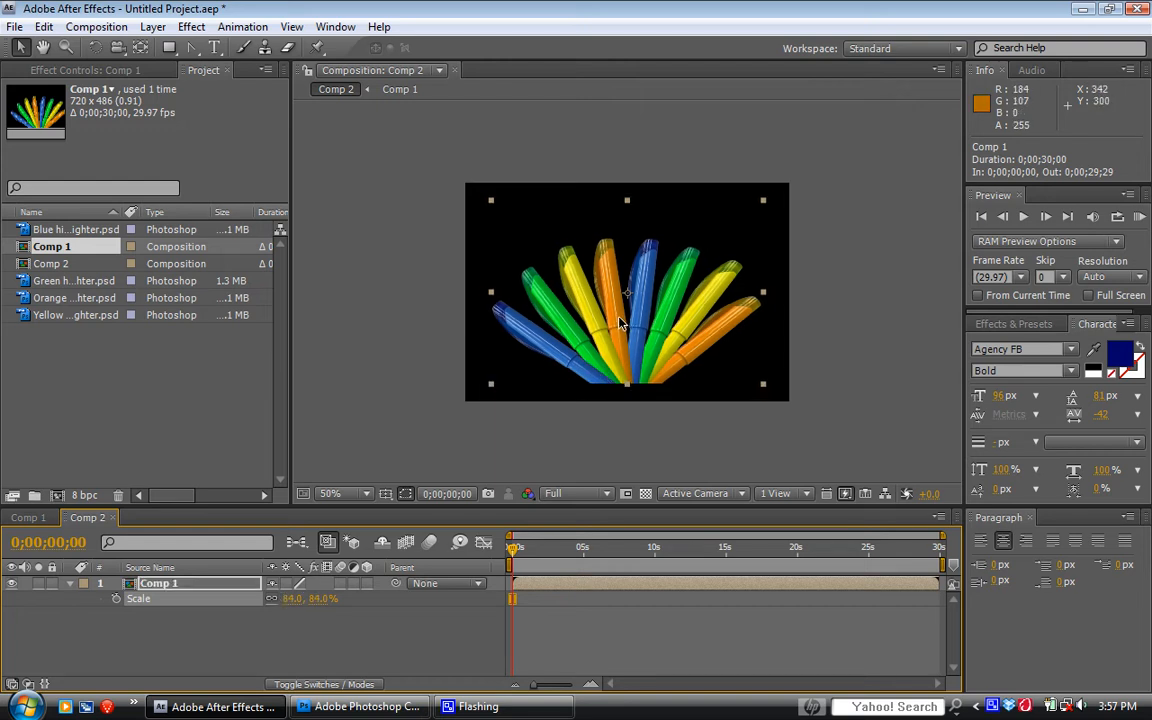
Add a 720 x 486 px solid to Comp 2, with its colour sampled from the blue highlighter
left_click(153, 28)
mouse_move(386, 49)
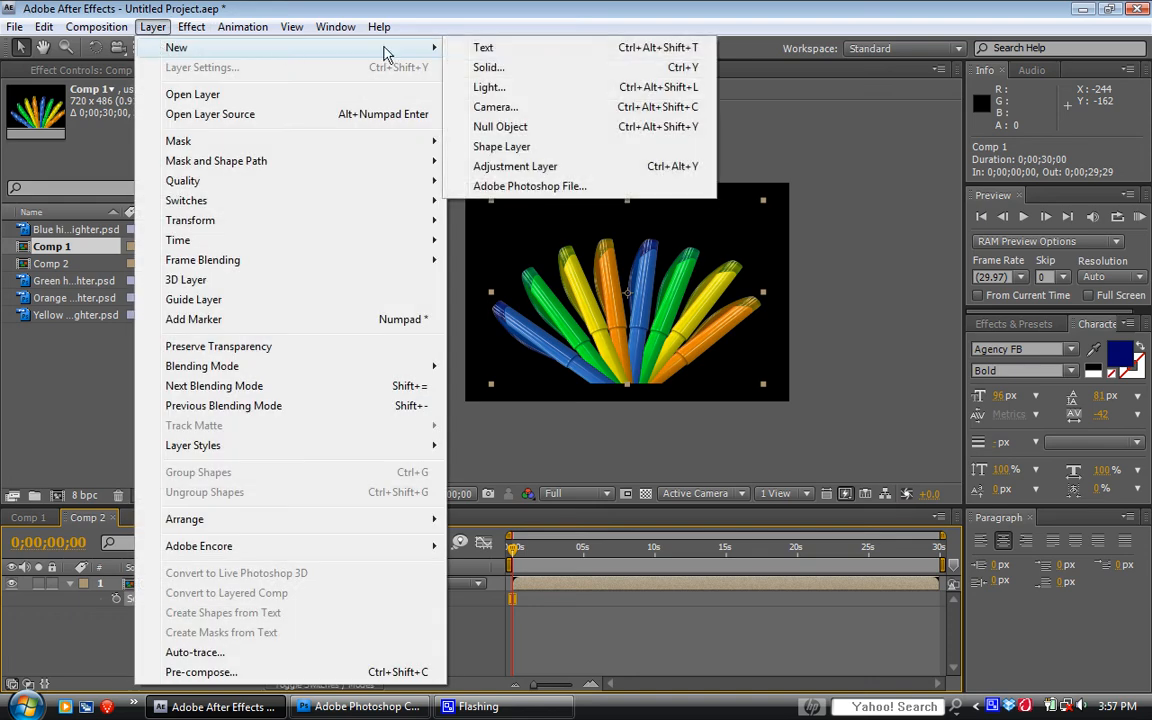
left_click(490, 70)
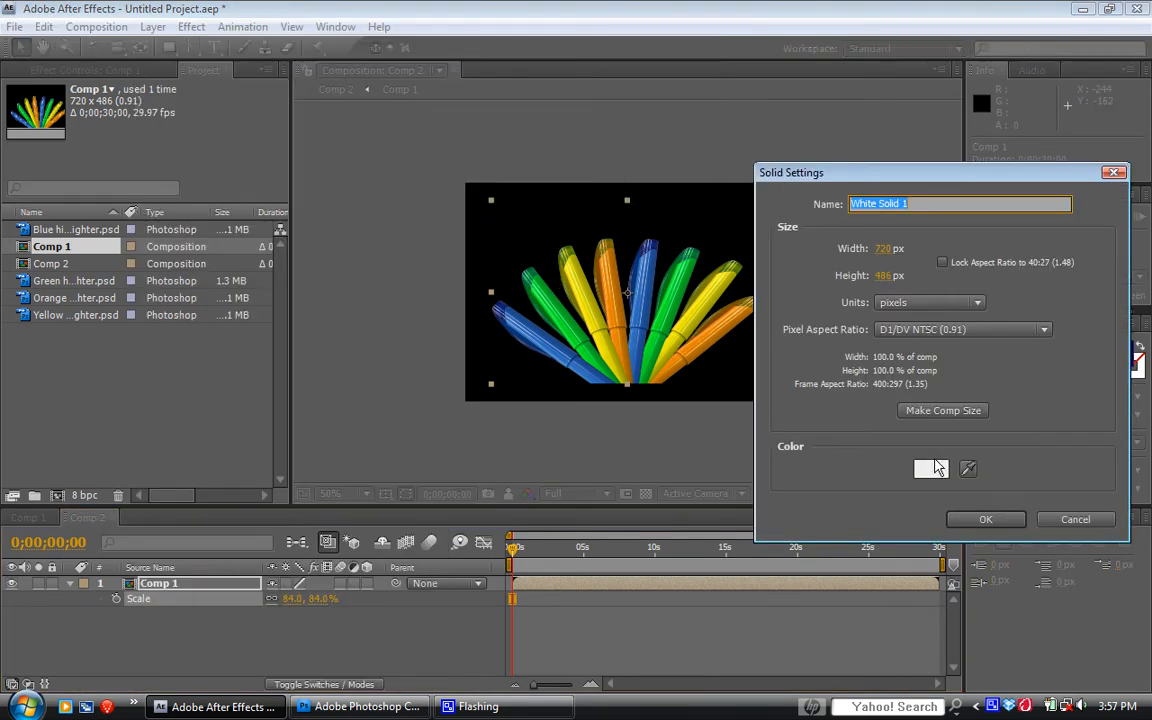
left_click(968, 469)
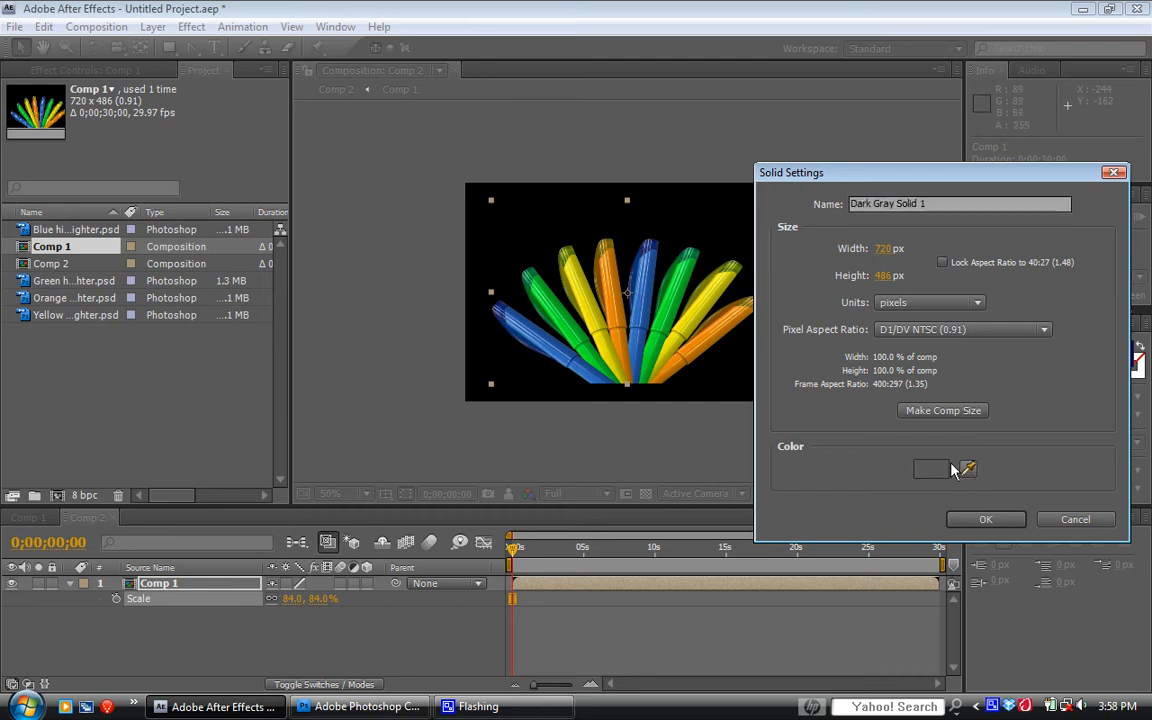
left_click(648, 297)
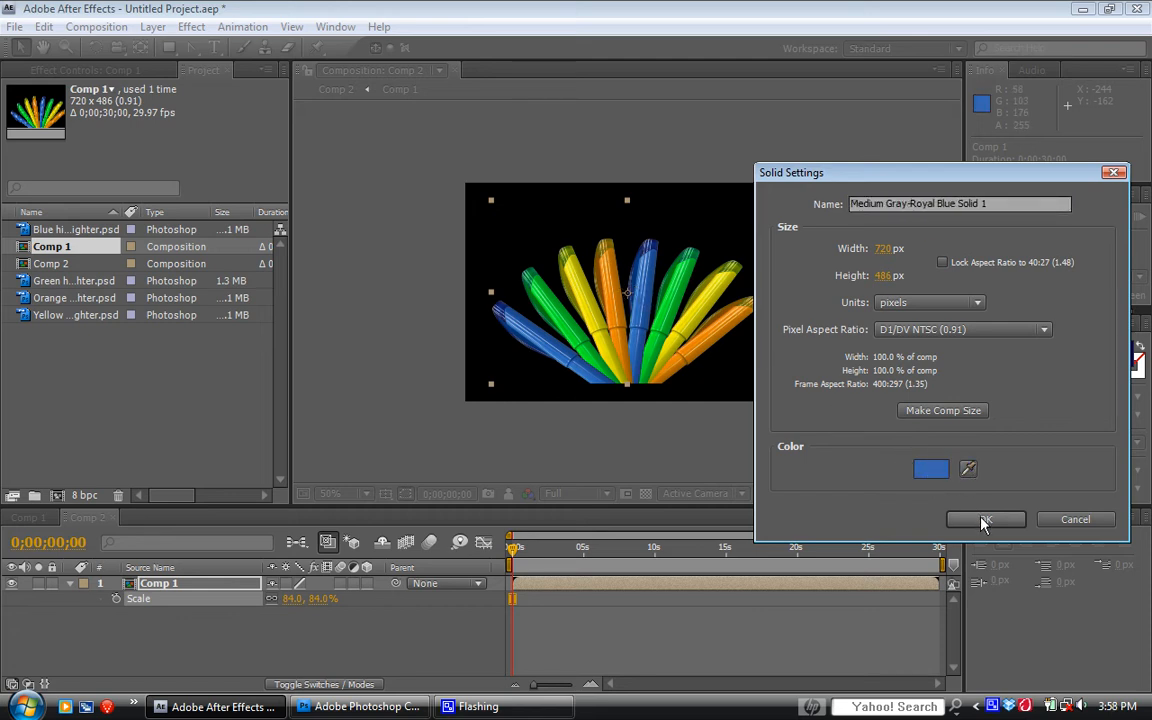
left_click(985, 519)
Shrink the blue solid to a band along the frame's lower edge and move it beneath the Comp 1 layer
left_click_drag(620, 183, 648, 399)
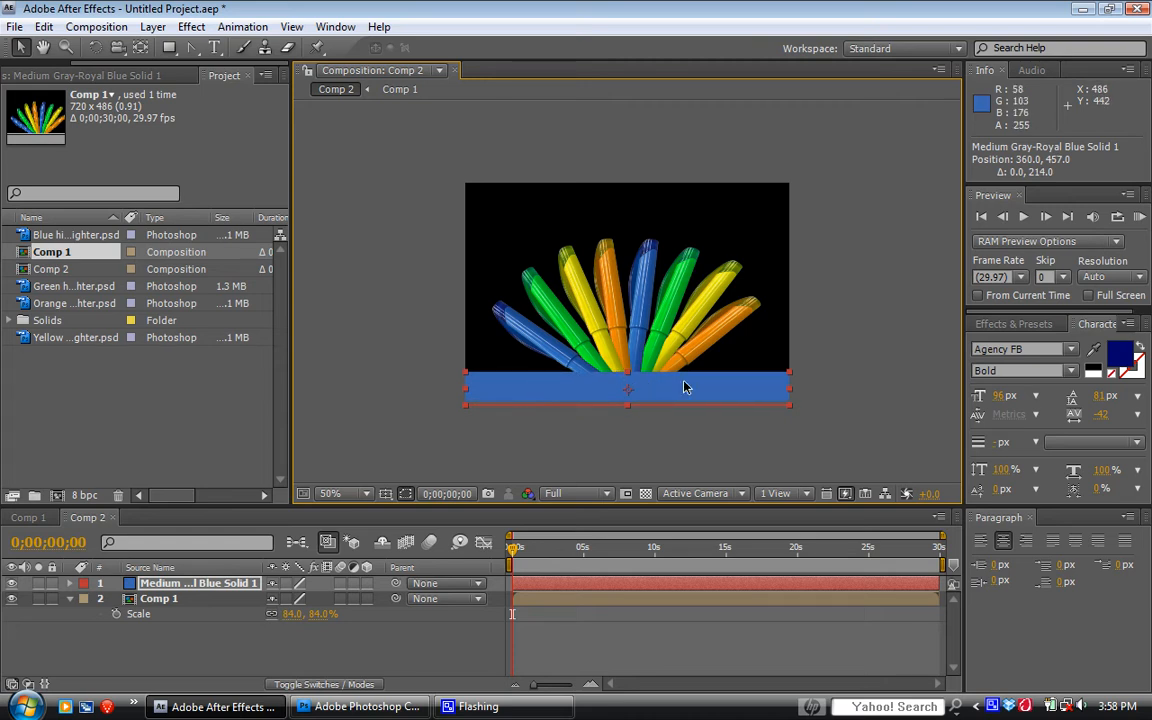
left_click_drag(628, 375, 644, 370)
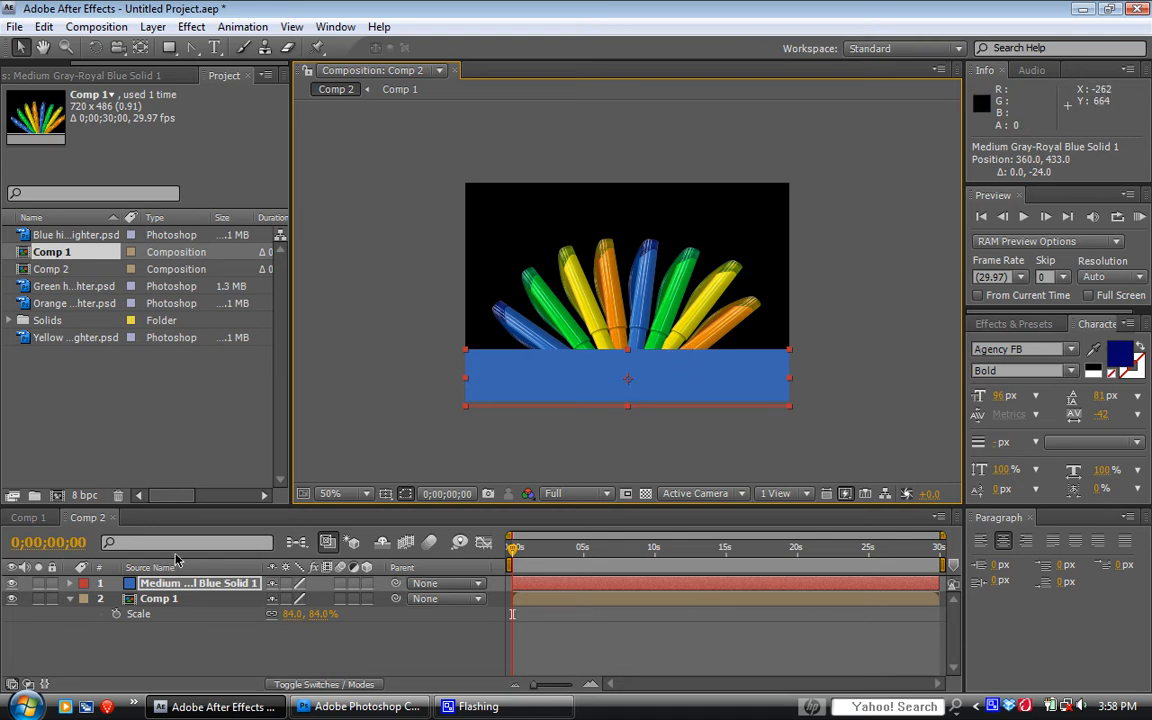
left_click_drag(160, 588, 165, 630)
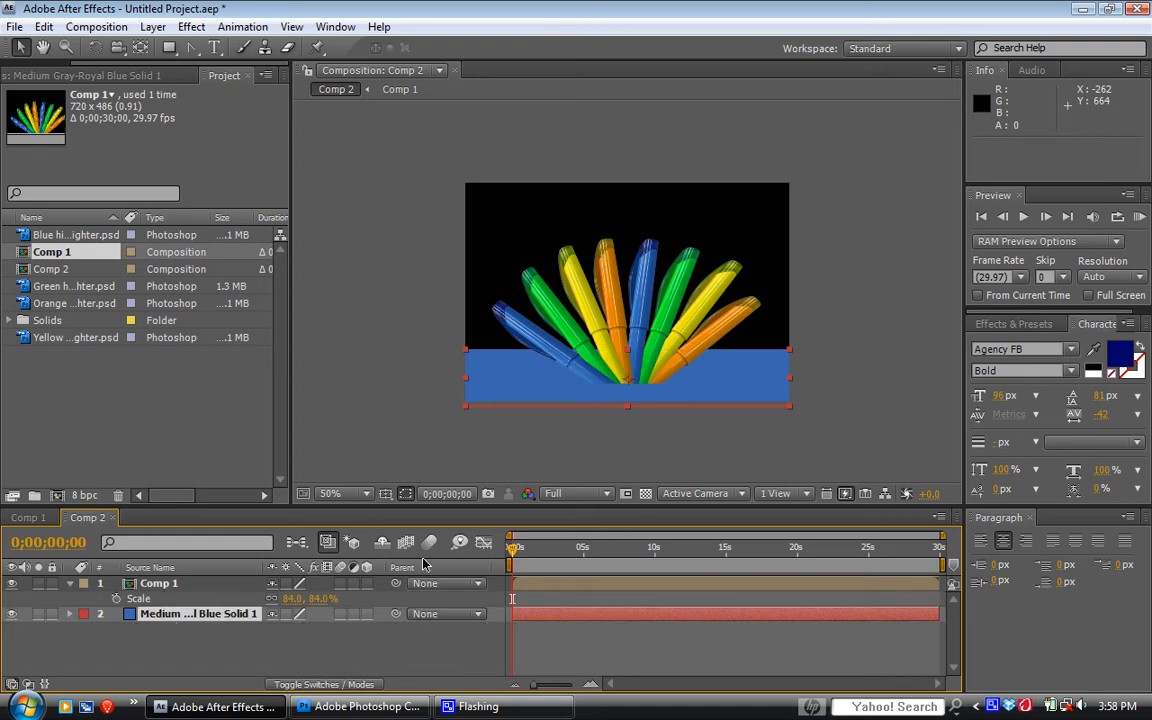
Move the nested Comp 1 layer straight down until the base of the fan meets the frame's lower edge
left_click(594, 327)
left_click_drag(595, 328, 598, 342)
left_click(603, 463)
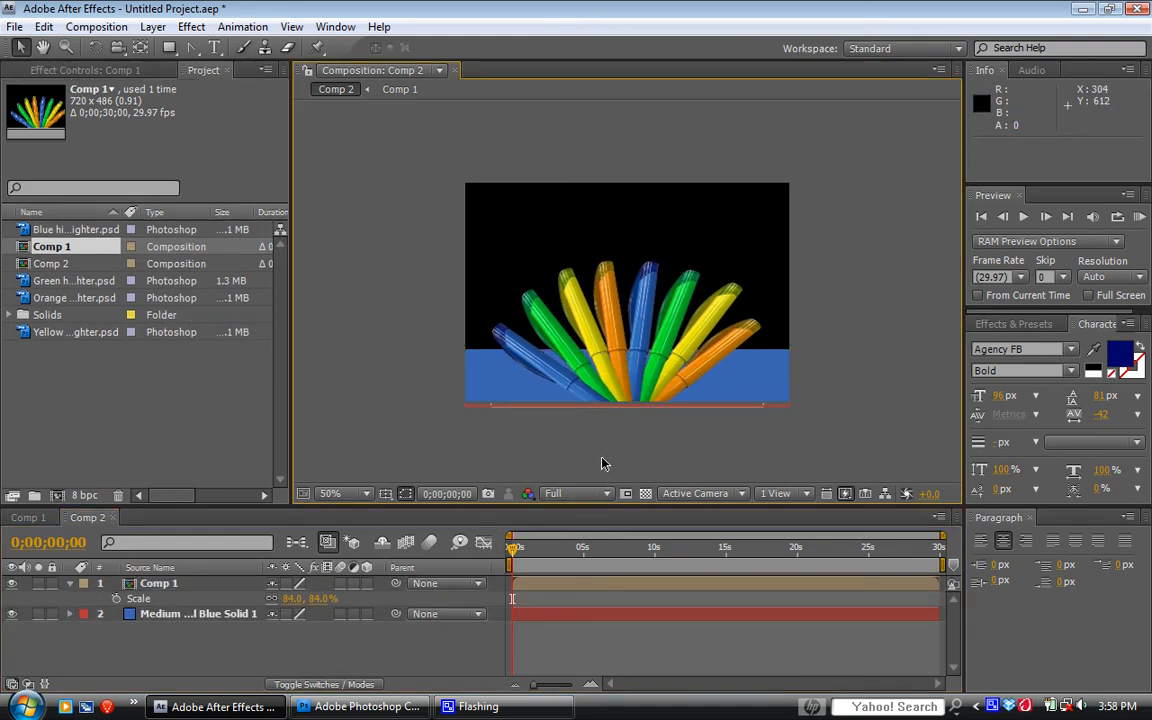
Stretch the blue solid to fill the whole frame behind the fan, and collapse the Comp 1 layer's Scale property
left_click(758, 391)
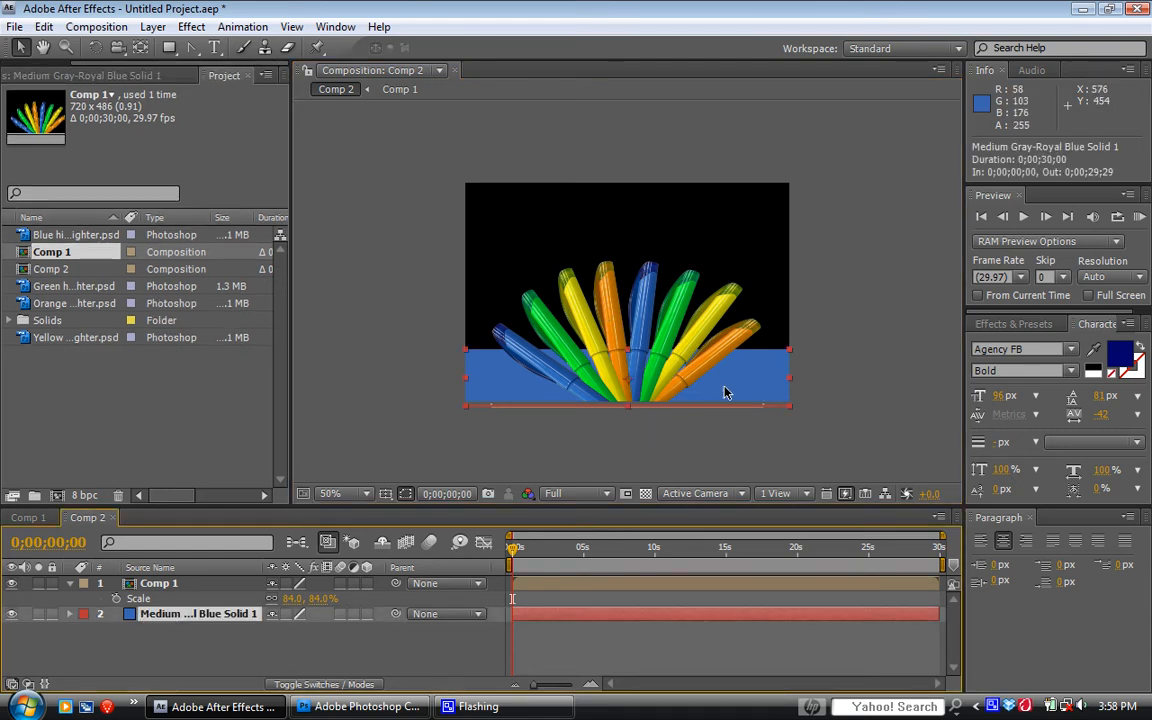
left_click_drag(628, 349, 623, 193)
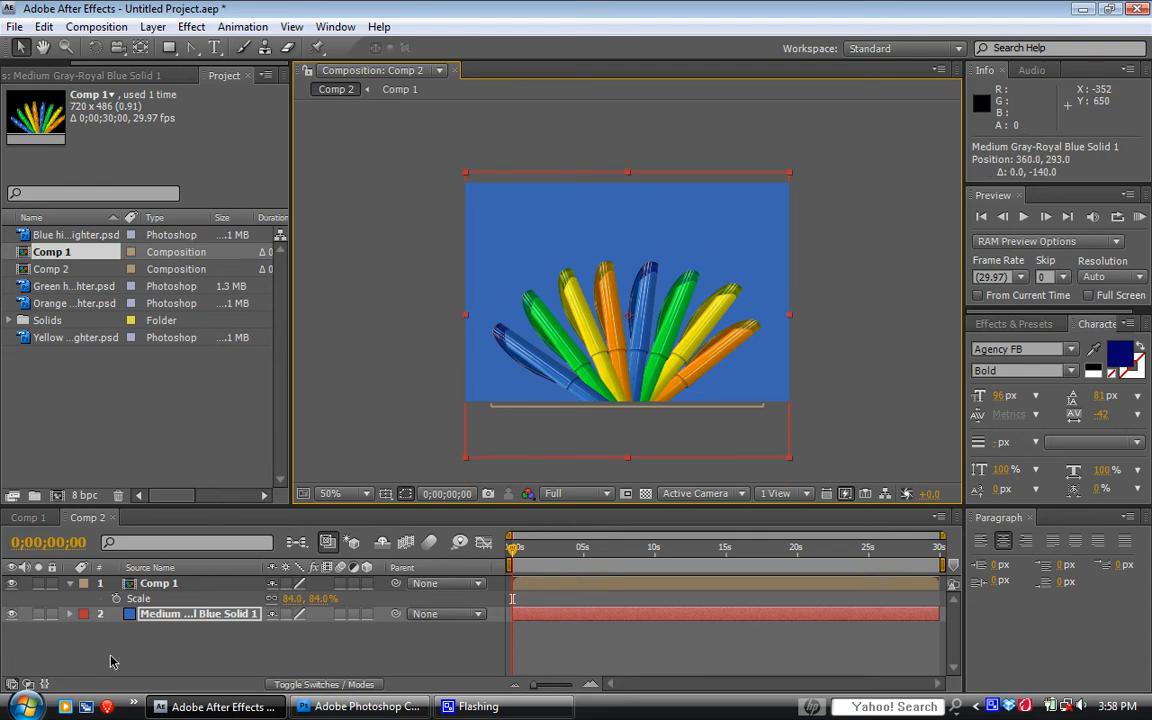
left_click(70, 584)
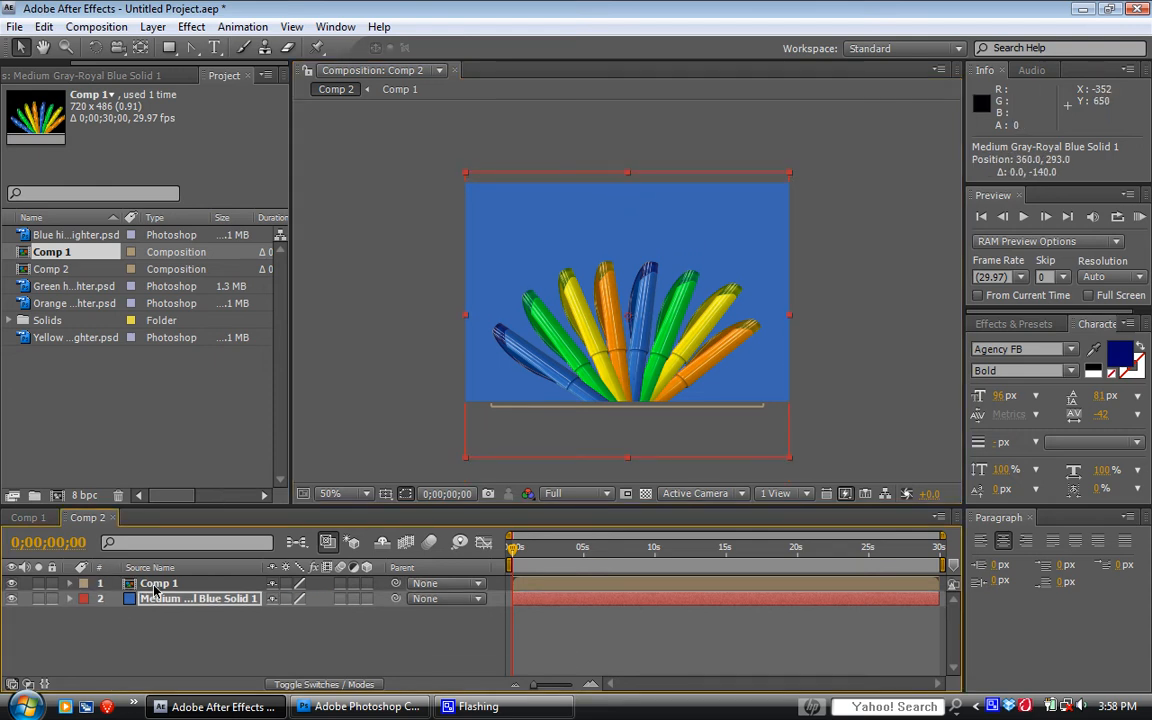
left_click(145, 584)
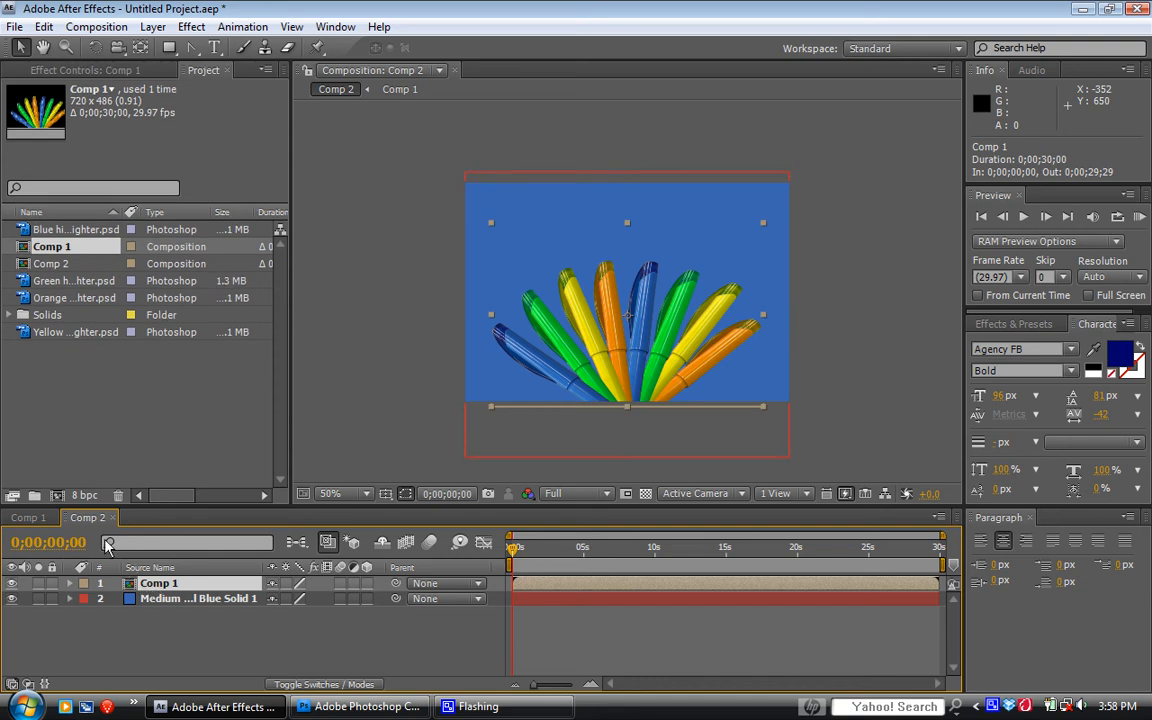
Trim the out points of all eight highlighter layers in Comp 1 to 0;00;00;05
left_click(30, 518)
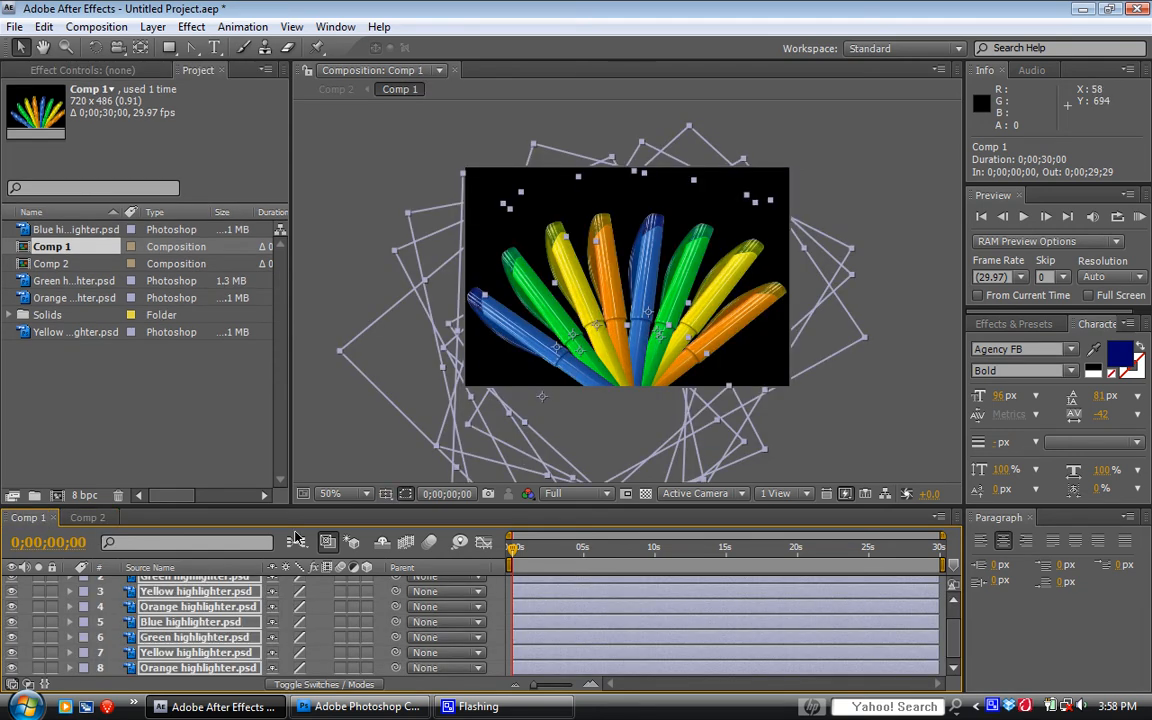
scroll(205, 609, "up", 1)
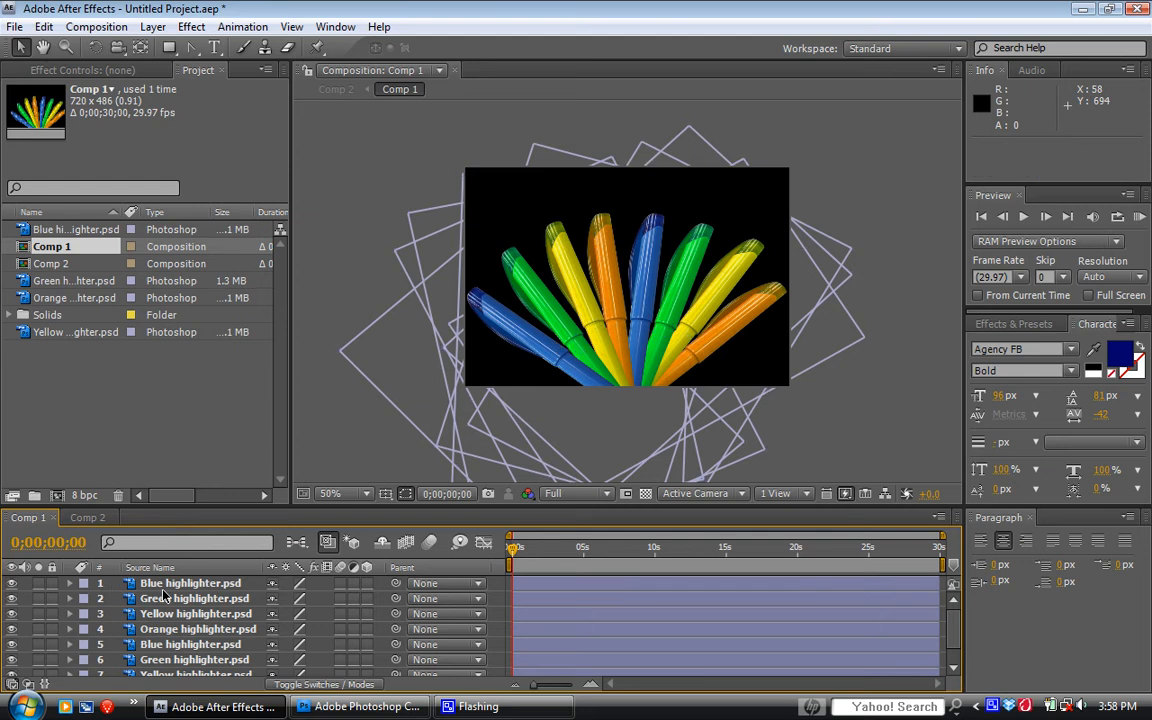
left_click(176, 588)
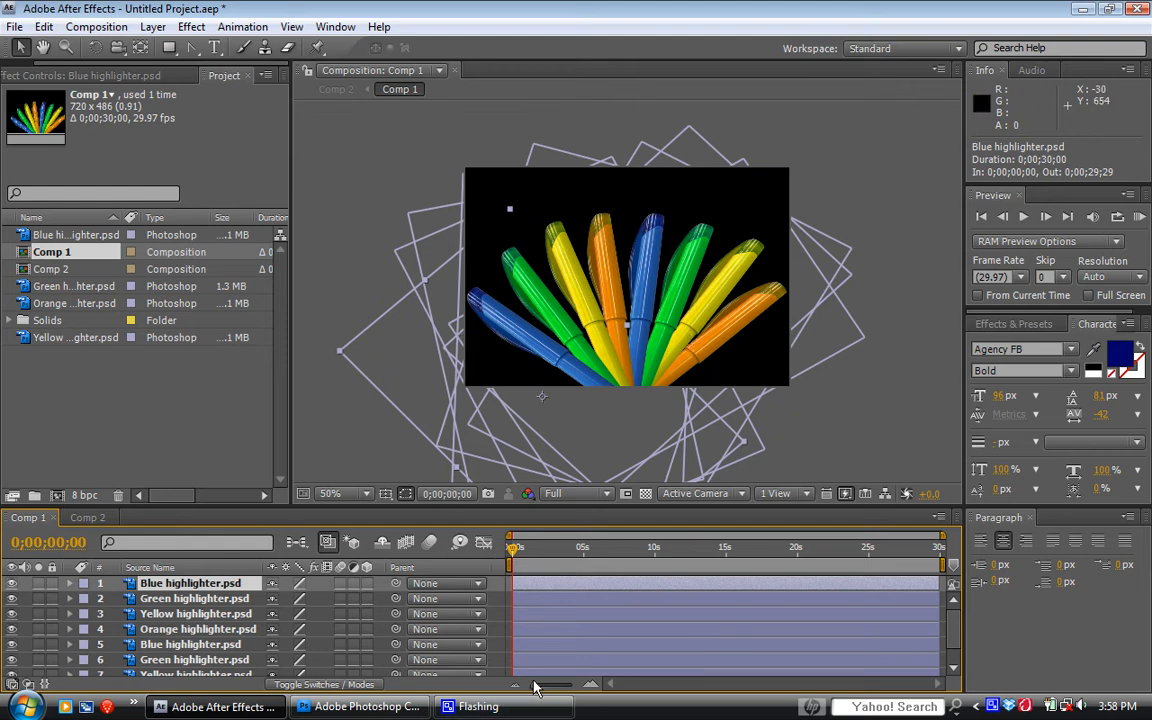
left_click_drag(532, 684, 568, 707)
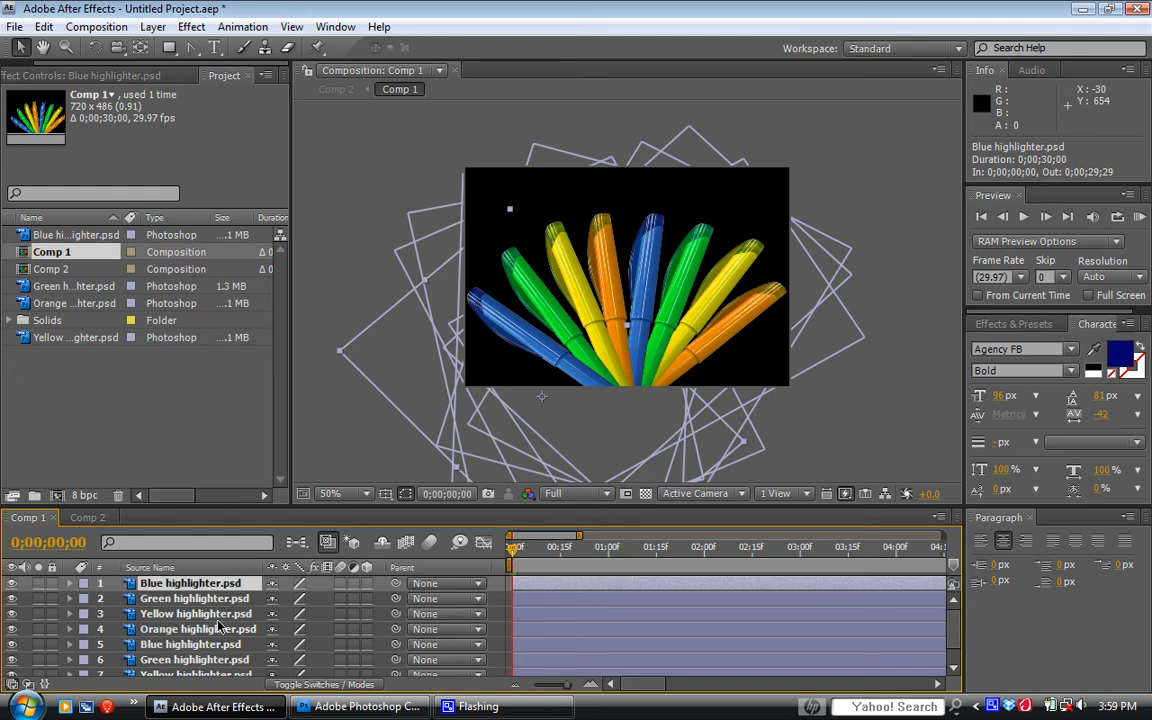
scroll(220, 626, "down", 2)
key("ctrl+a")
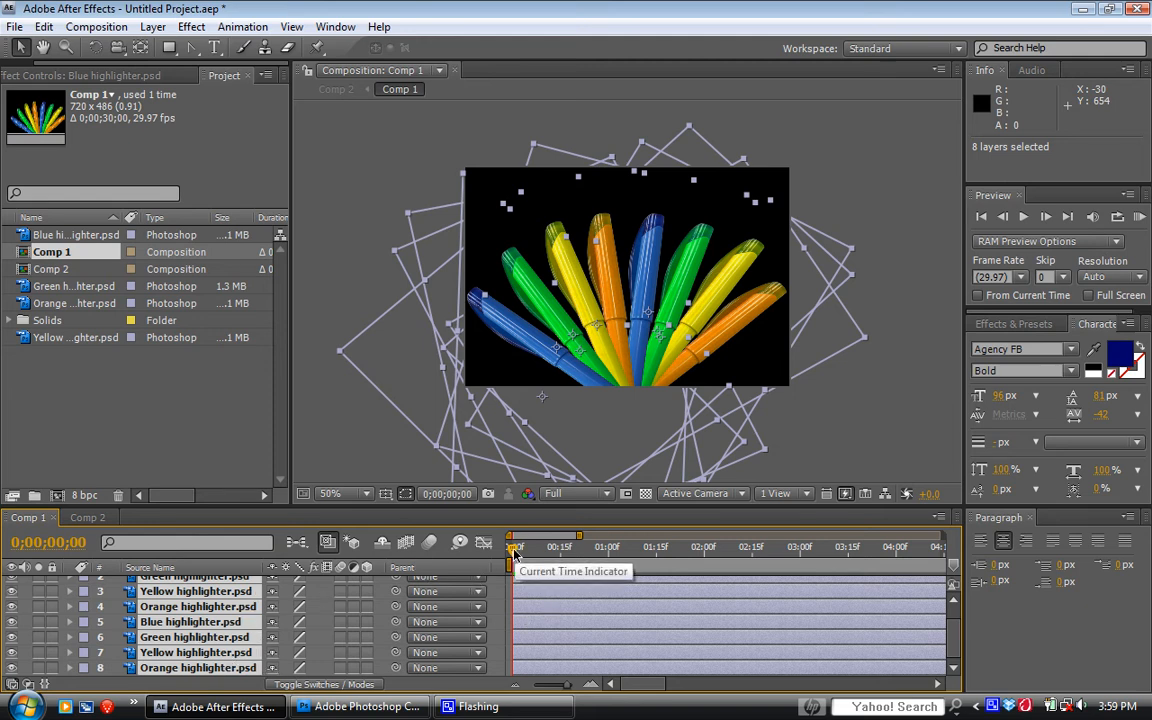
left_click_drag(513, 552, 530, 555)
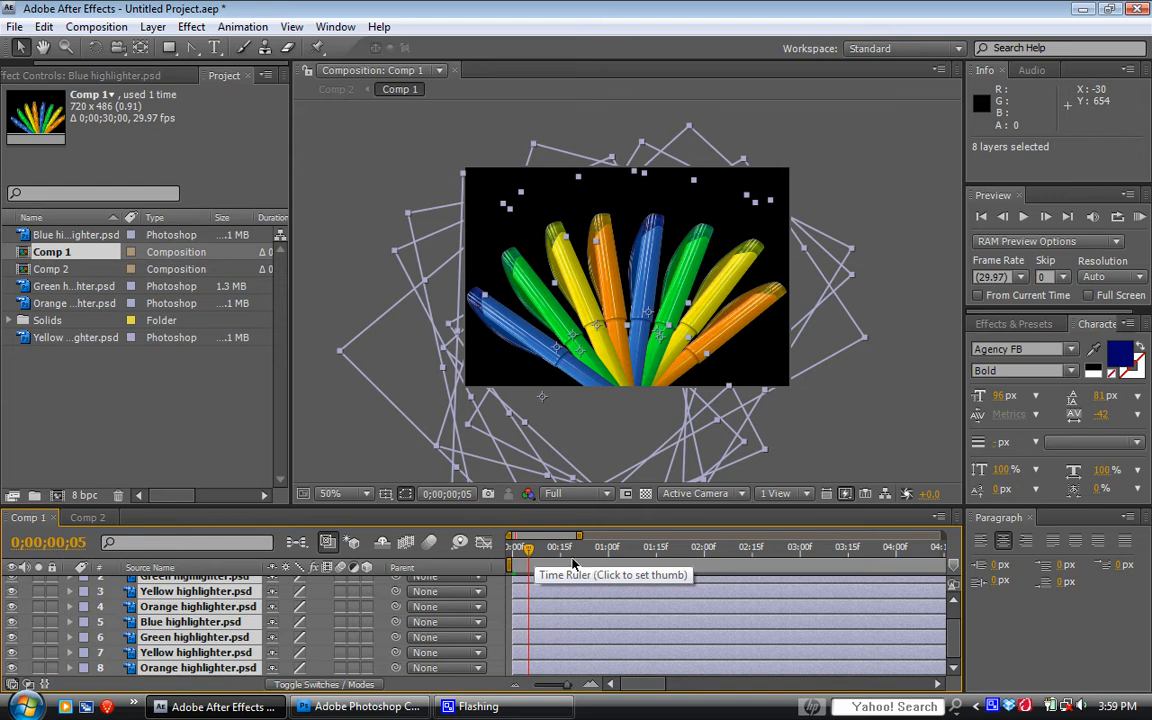
left_click(587, 636)
scroll(648, 626, "up", 1)
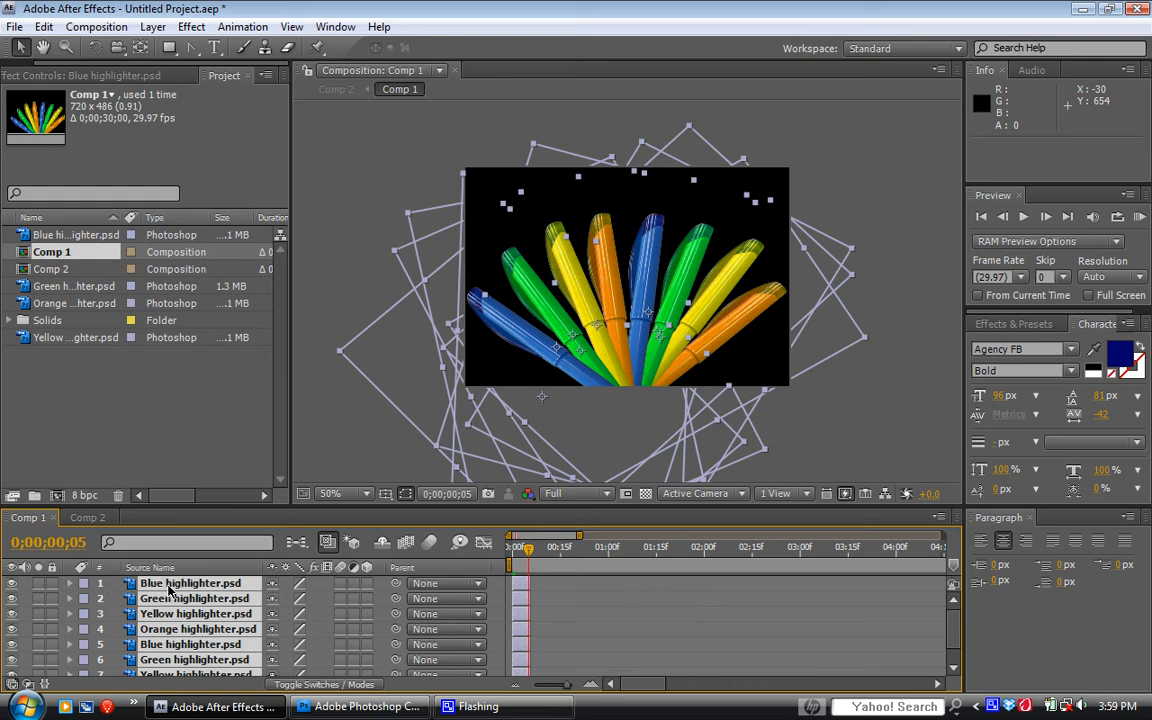
Sequence the eight selected highlighter layers end to end with Sequence Layers, with Overlap turned off
left_click(242, 27)
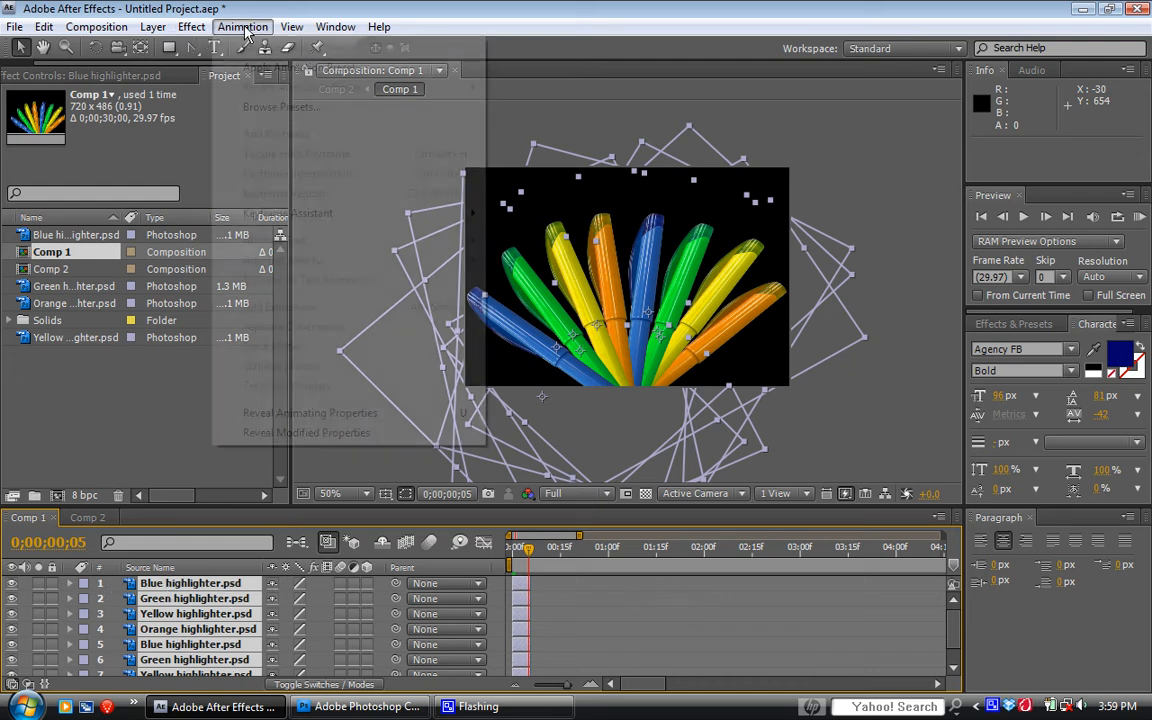
mouse_move(278, 215)
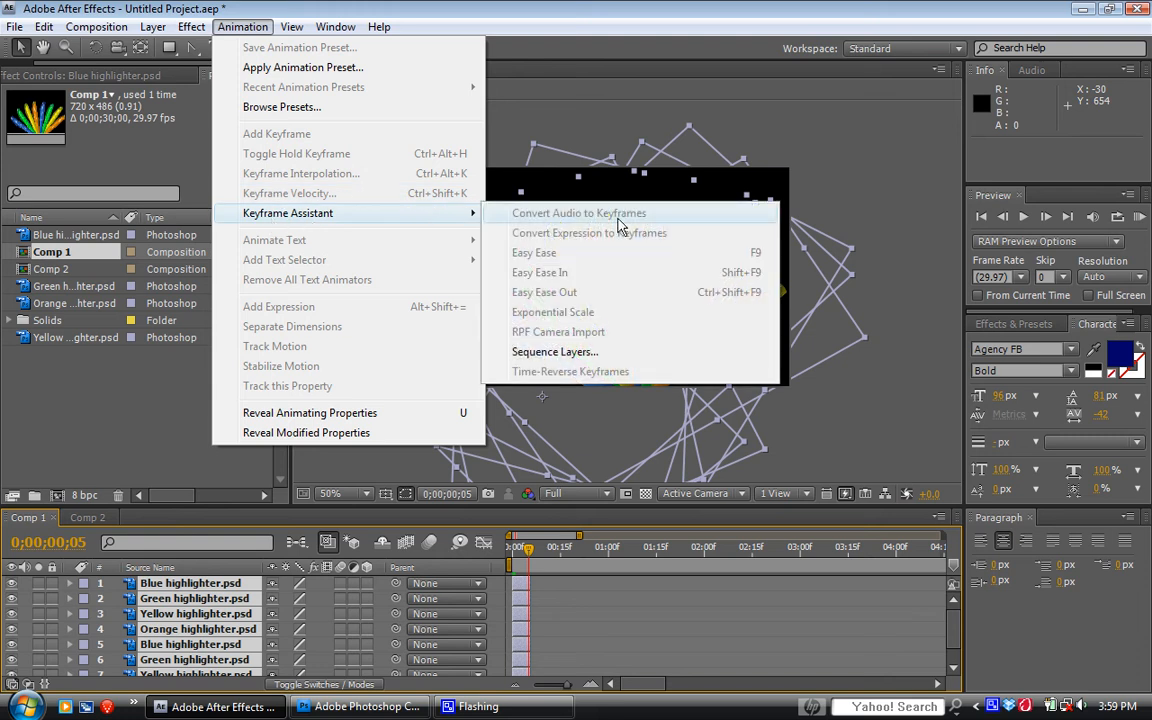
left_click(594, 354)
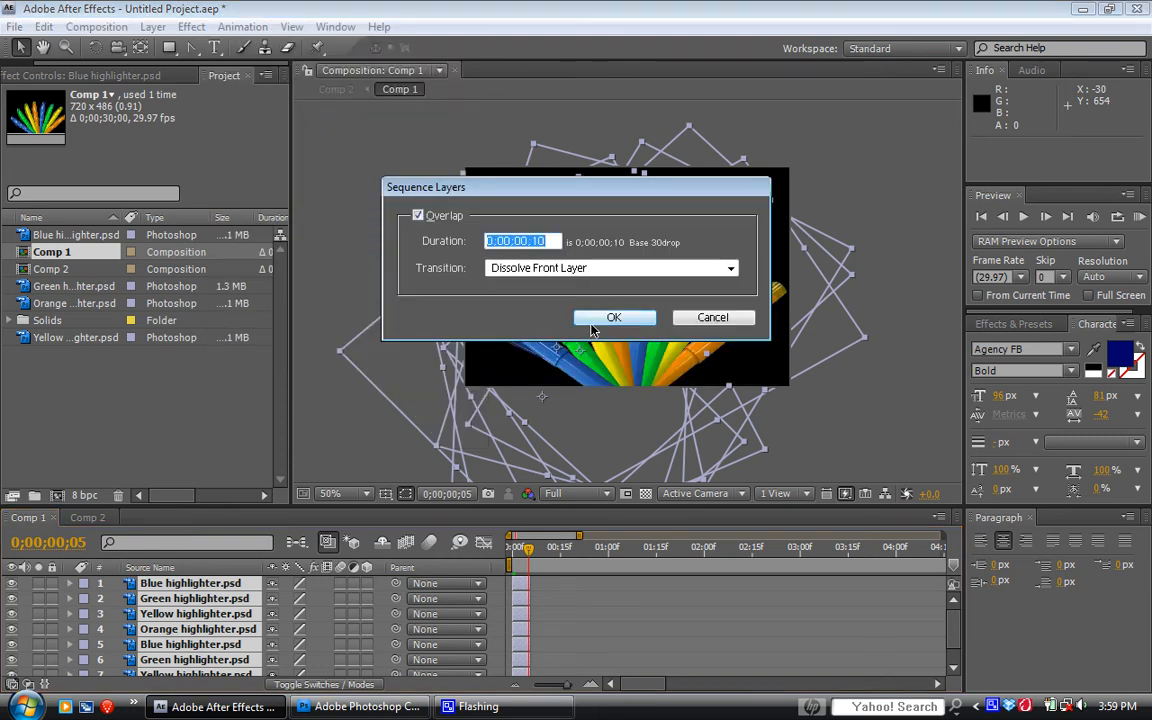
left_click_drag(505, 192, 477, 193)
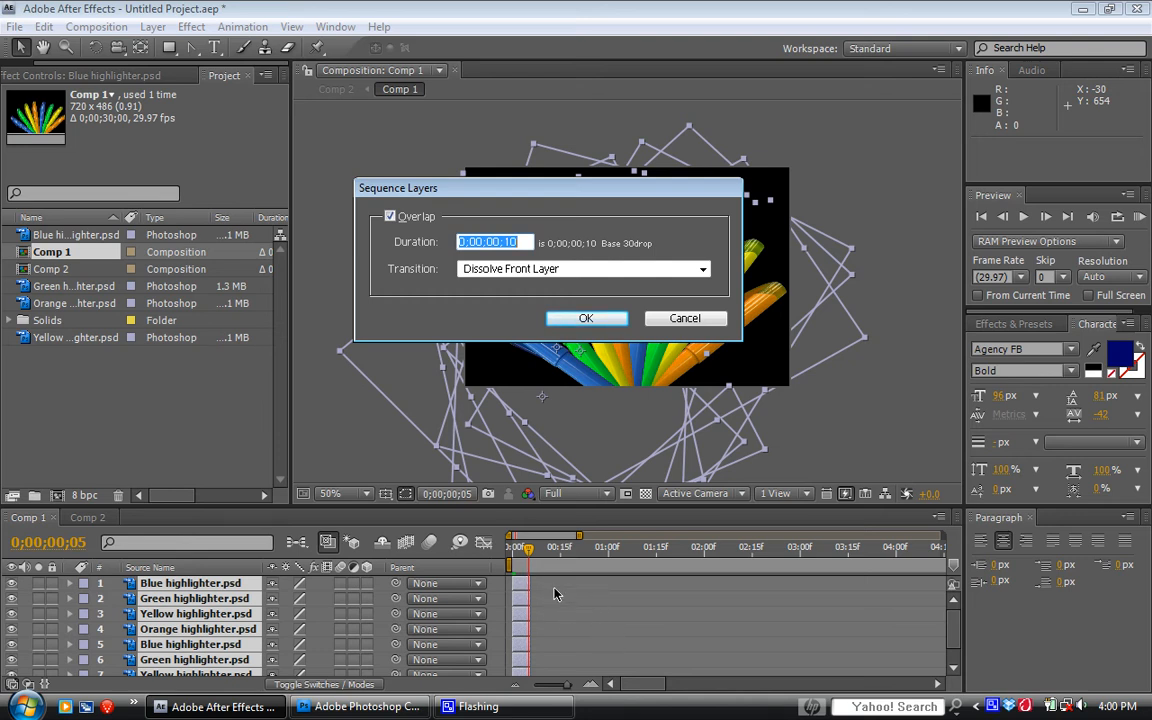
left_click(390, 216)
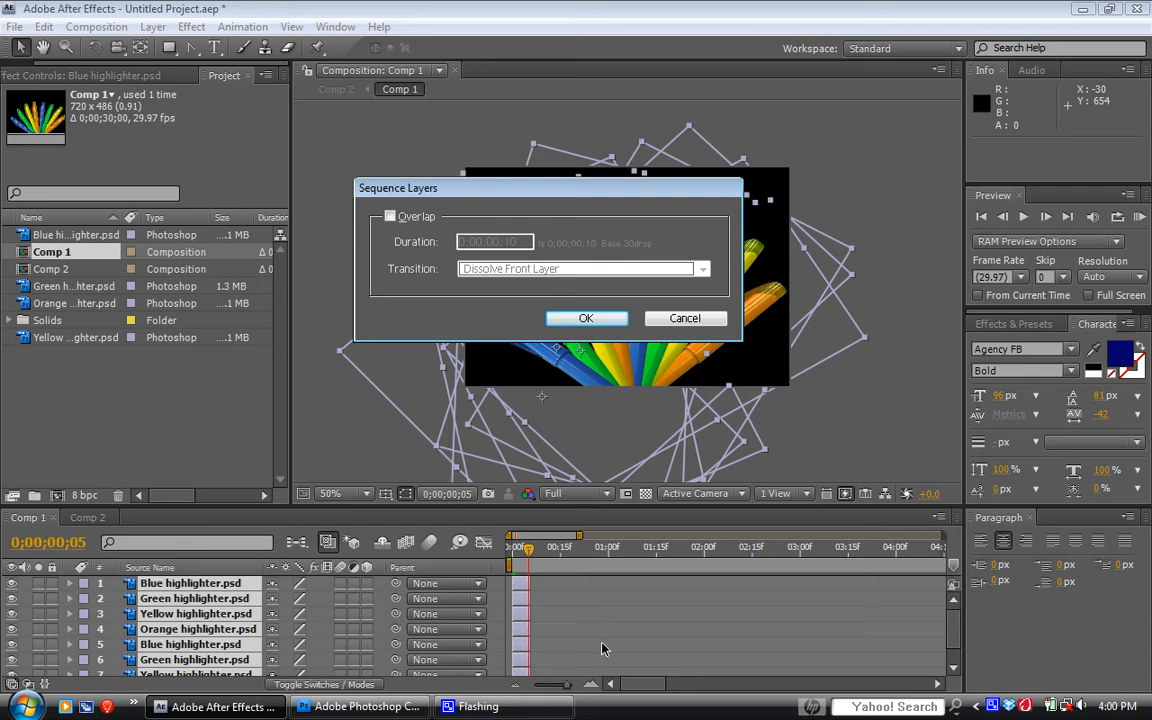
left_click(604, 320)
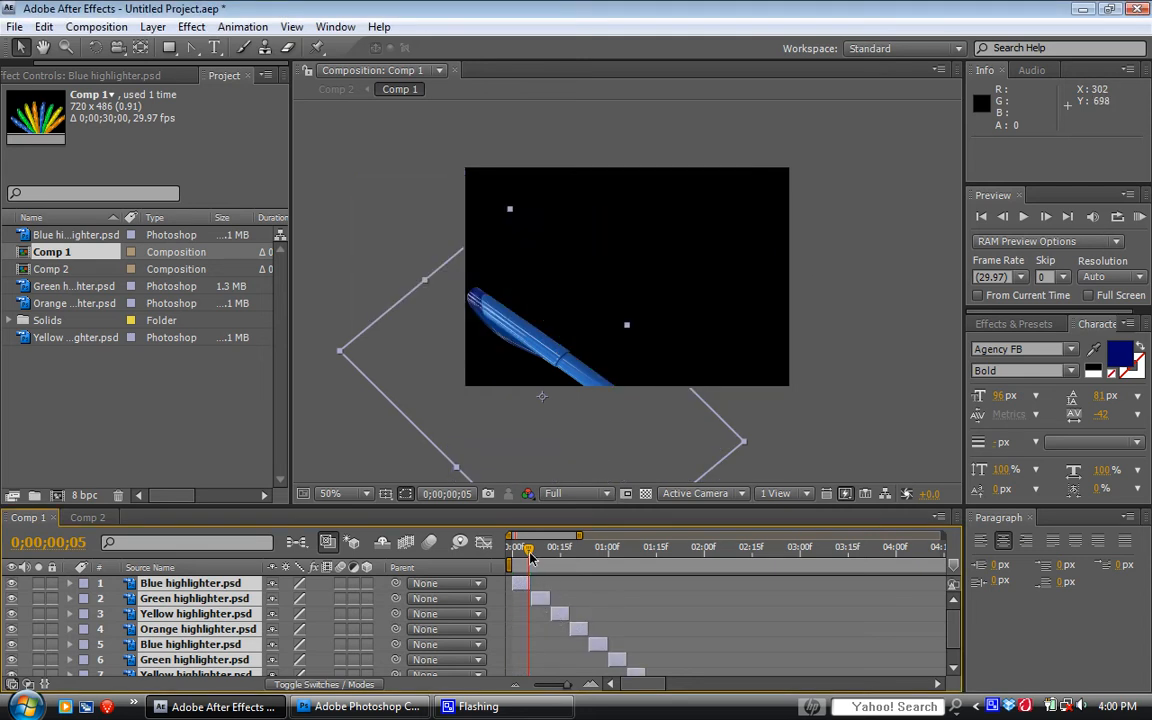
Try to extend the in points of all sequenced highlighter layers back to 0;00;00;00
left_click_drag(530, 555, 495, 590)
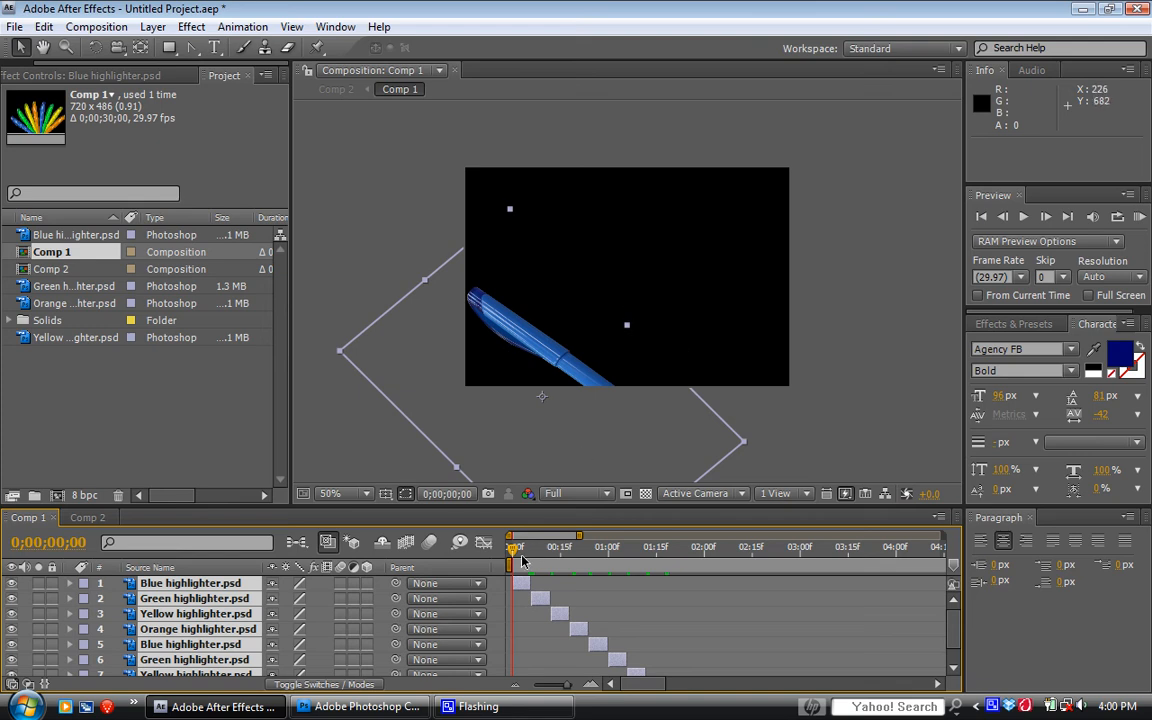
scroll(368, 600, "down", 1)
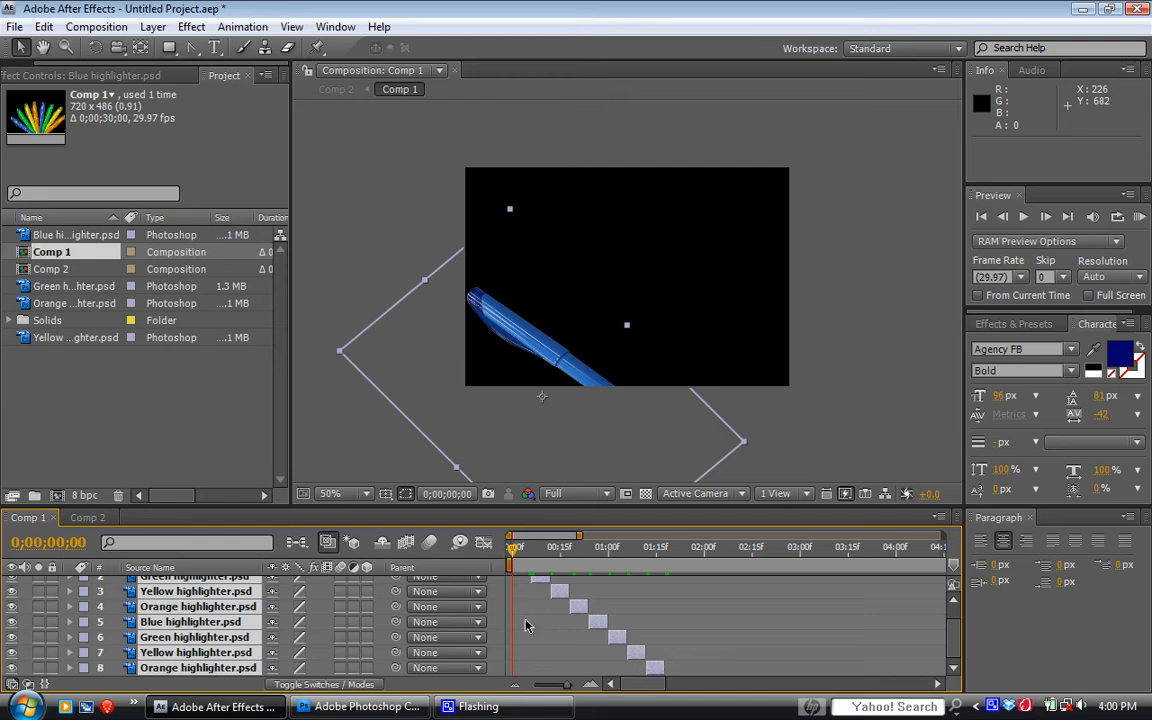
key("alt+[")
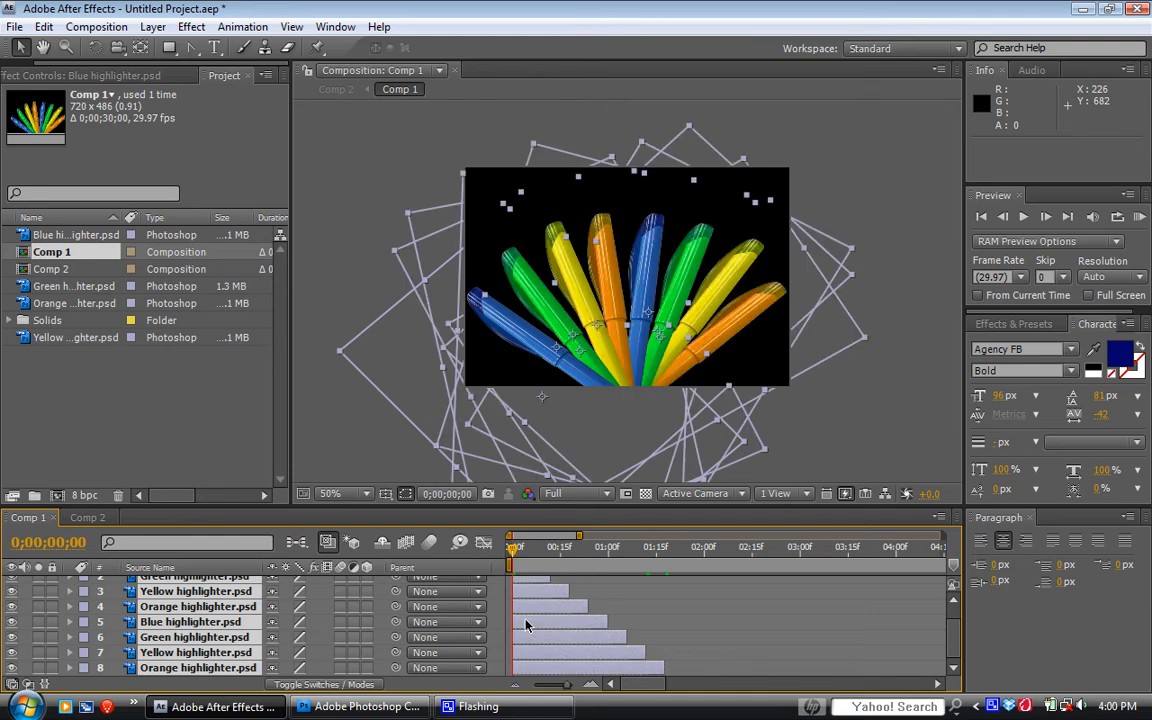
scroll(527, 625, "up", 1)
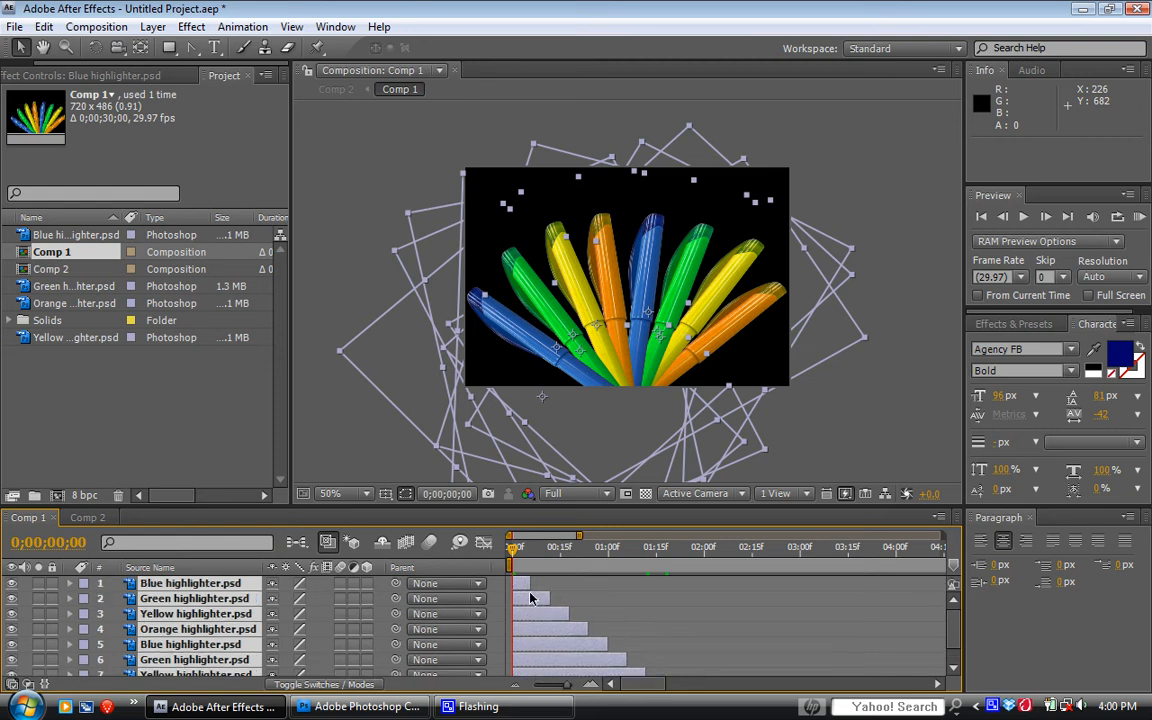
mouse_move(512, 556)
left_mouse_down()
mouse_move(607, 610)
mouse_move(687, 625)
mouse_move(476, 624)
left_mouse_up()
key("ctrl+z")
scroll(512, 550, "down", 1)
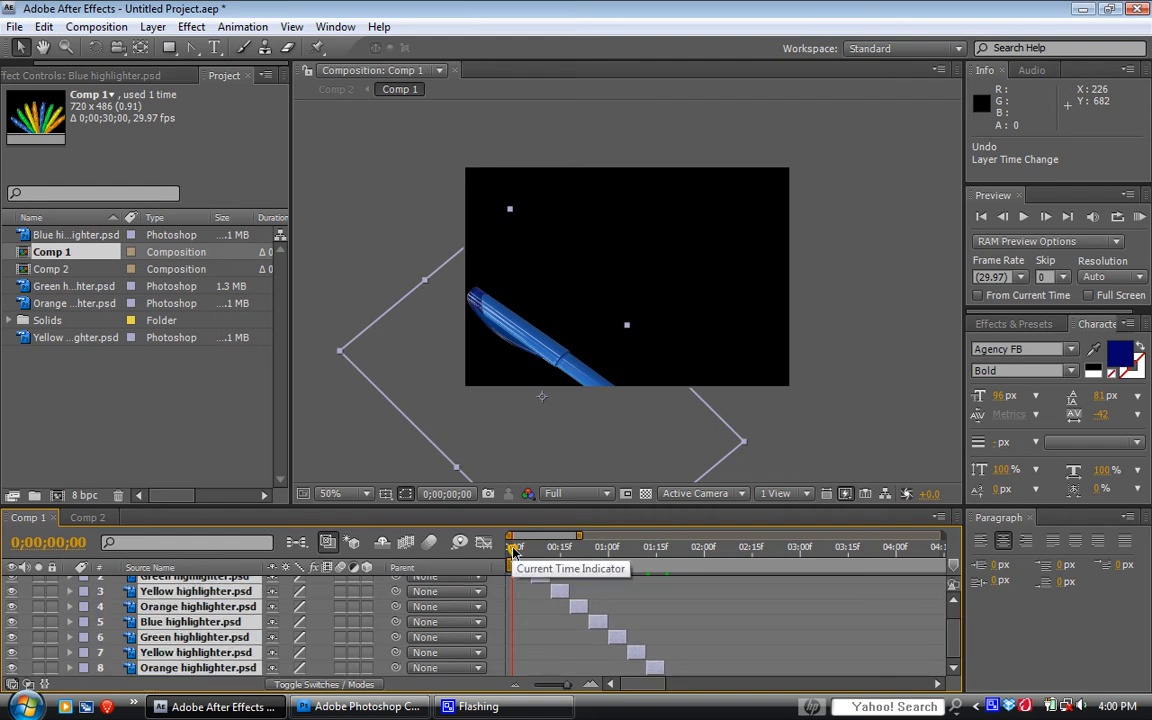
Extend the out points of all sequenced highlighter layers to 0;00;01;17 and check the staggered appearance at 0;00;00;06
left_click_drag(517, 553, 662, 553)
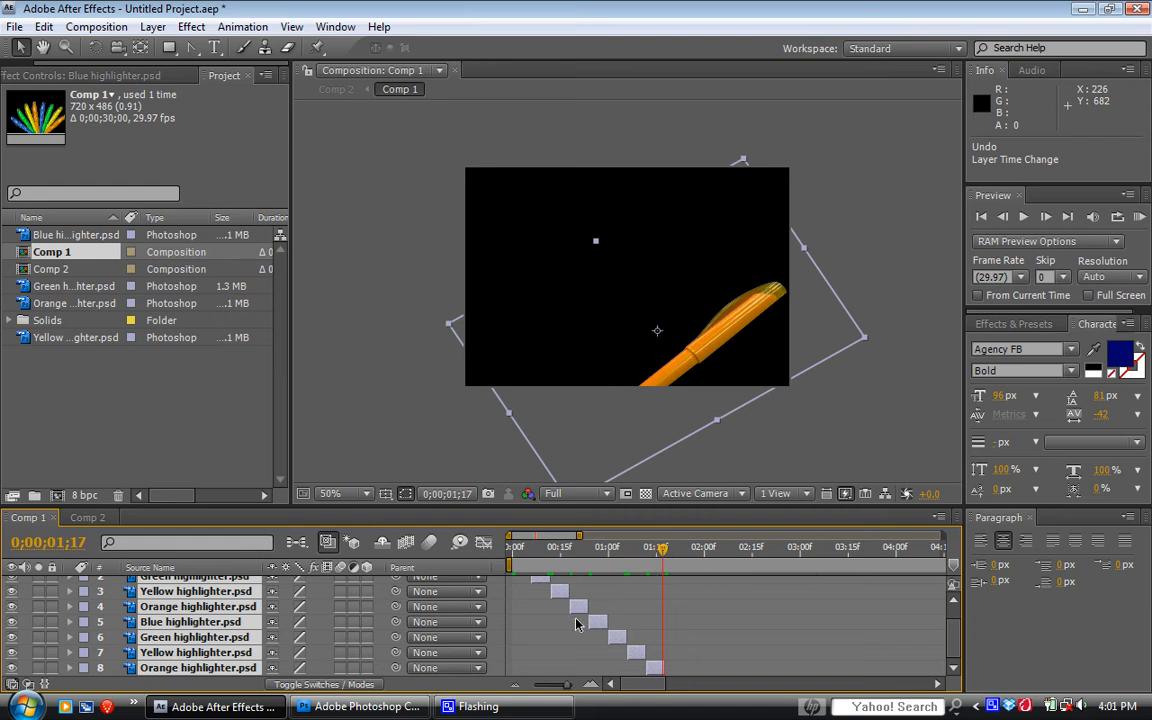
key("alt+bracketright")
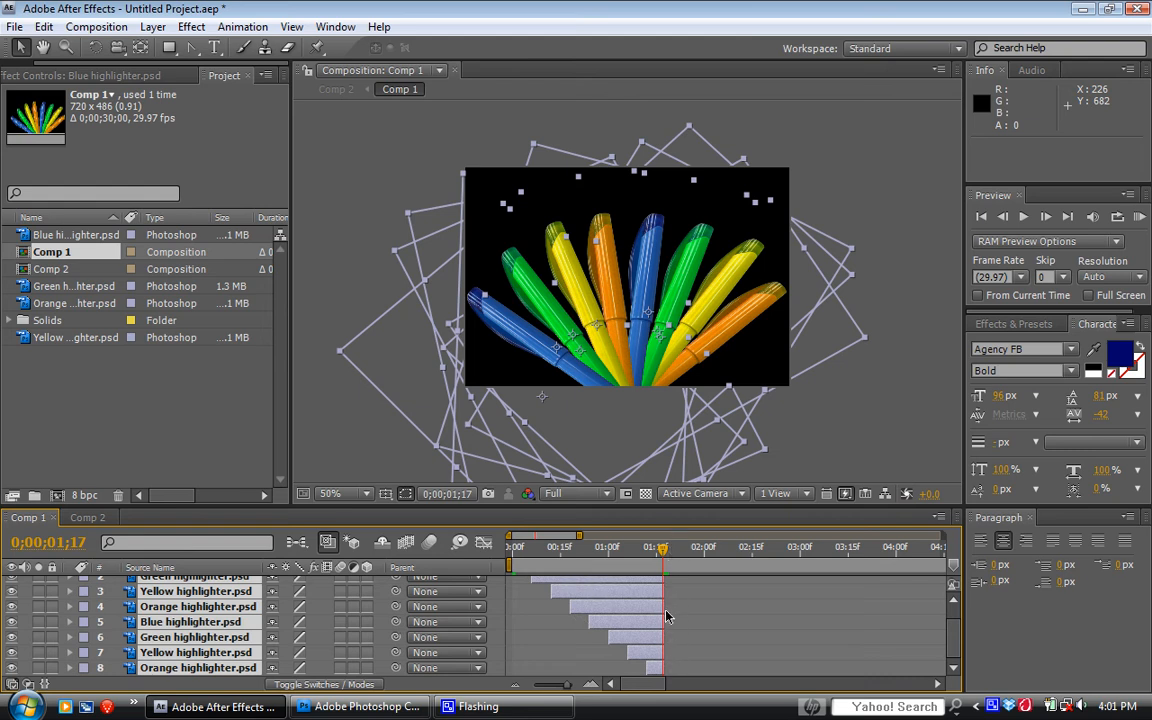
left_click(517, 556)
left_click(531, 549)
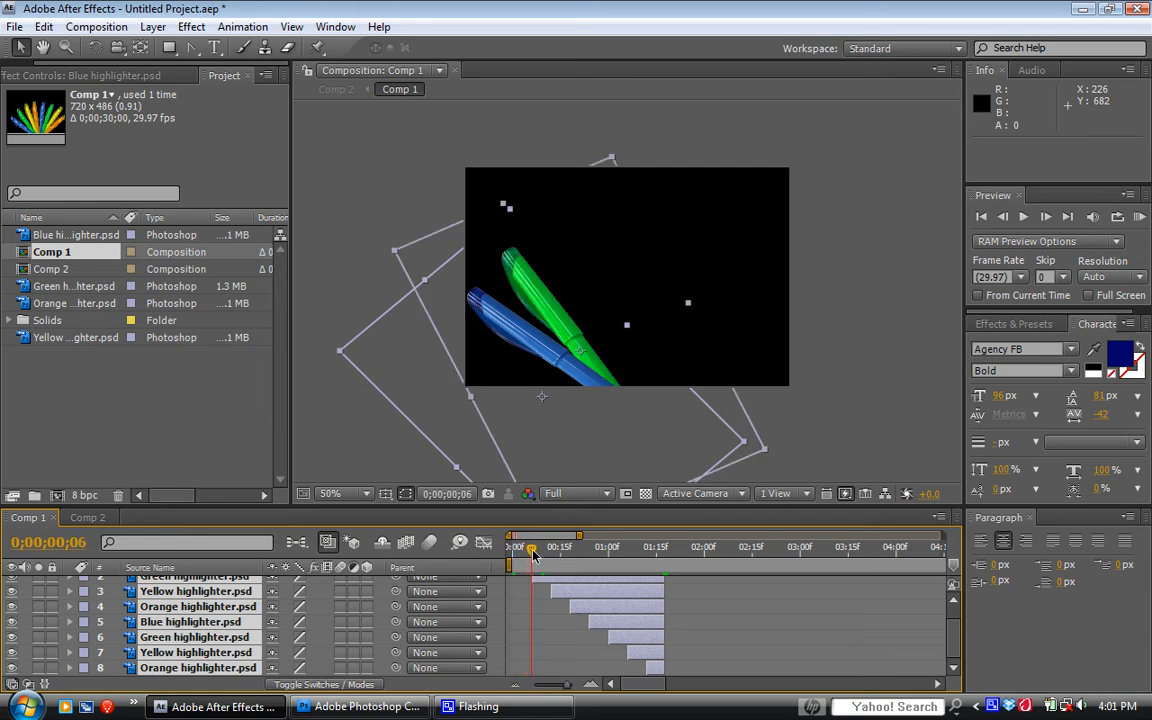
scroll(530, 585, "up", 1)
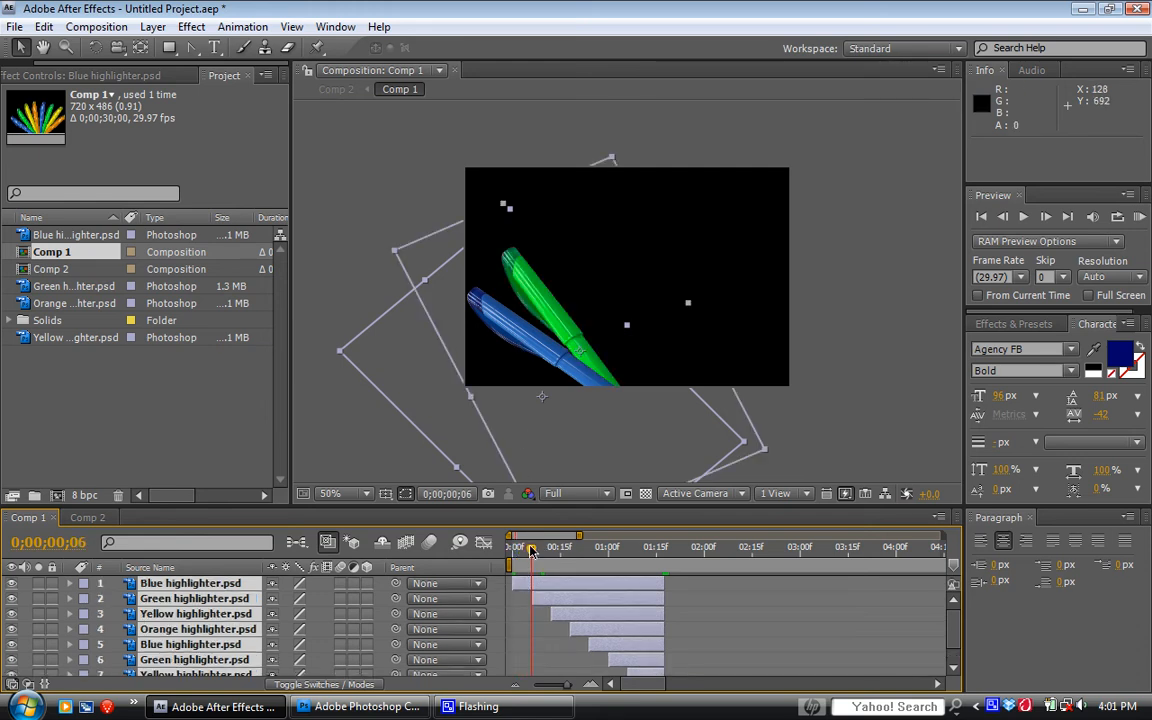
End Comp 1's work area at 0;00;01;29 and play a RAM preview of the pens appearing one by one
mouse_move(531, 551)
left_mouse_down()
mouse_move(625, 556)
mouse_move(661, 587)
mouse_move(687, 556)
mouse_move(755, 562)
mouse_move(701, 565)
left_mouse_up()
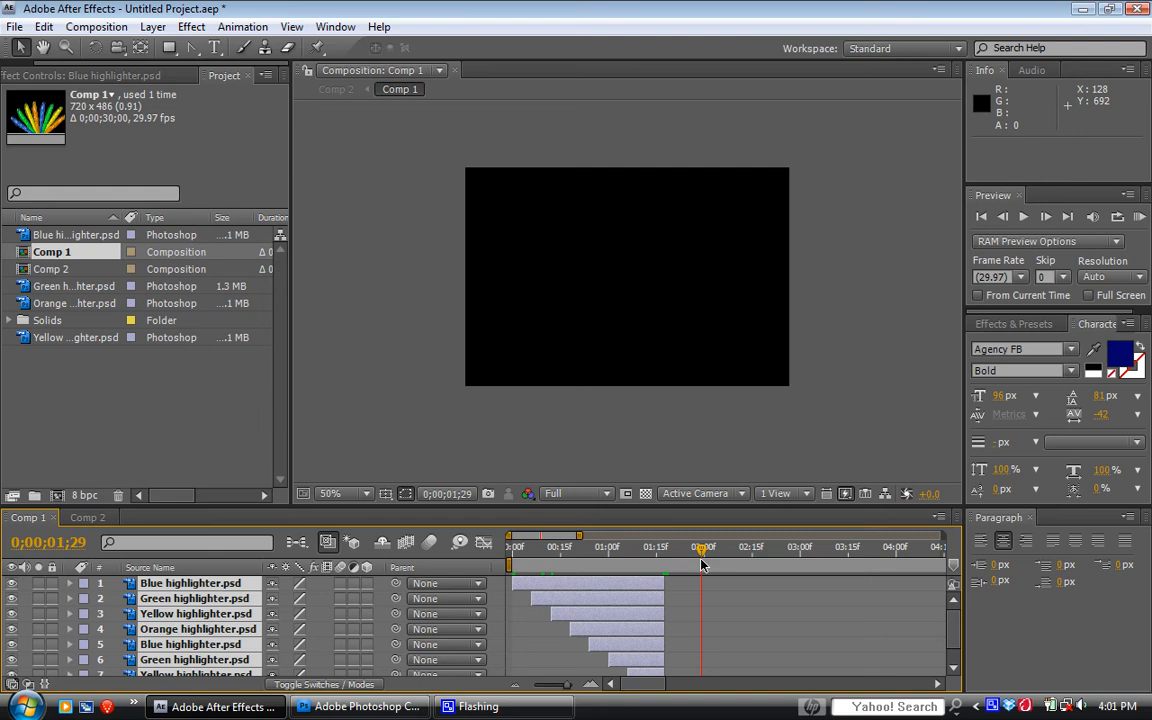
key("n")
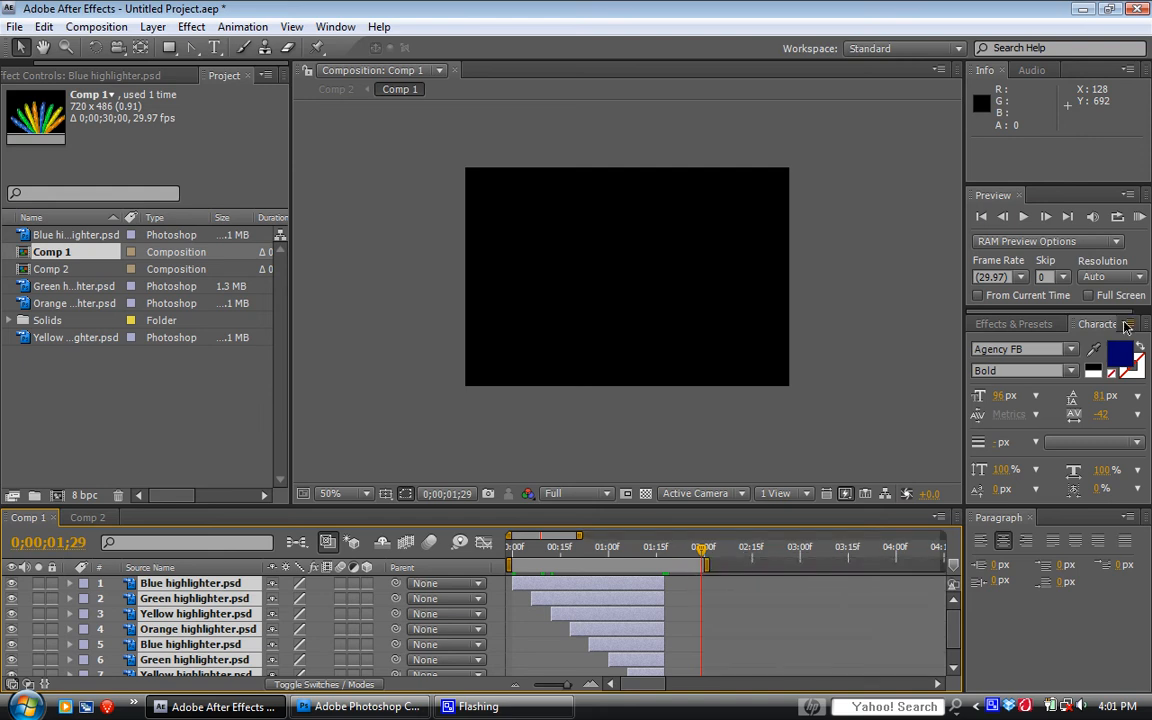
left_click(1139, 217)
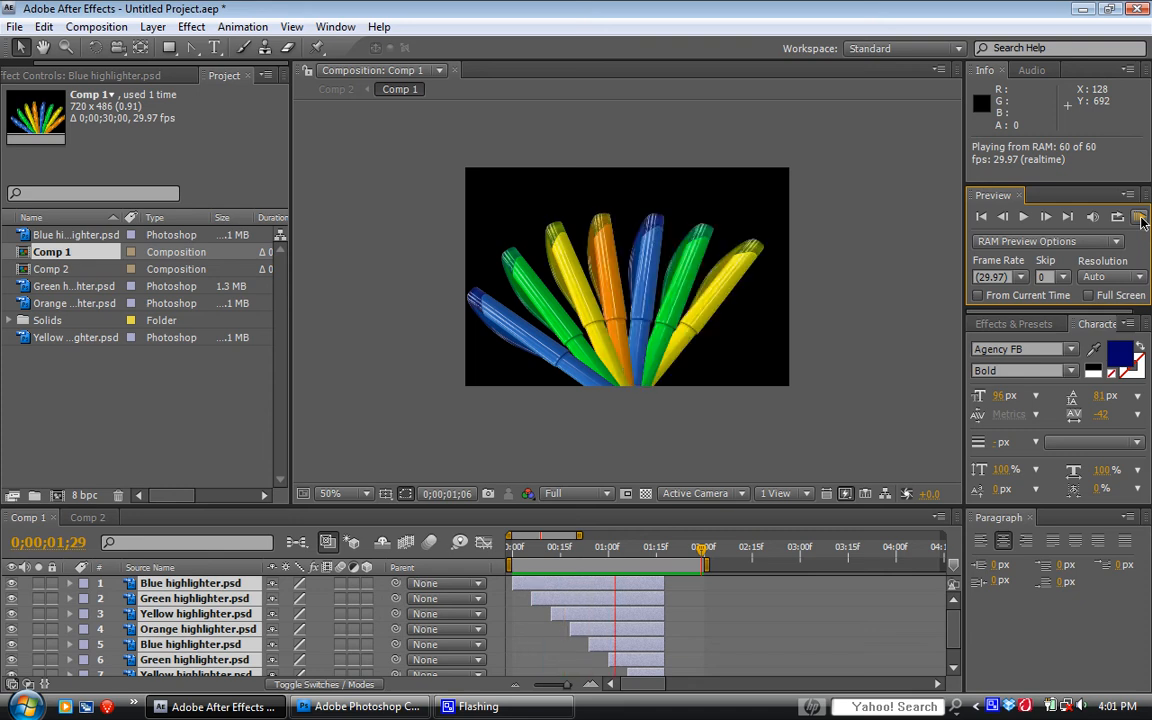
left_click(896, 352)
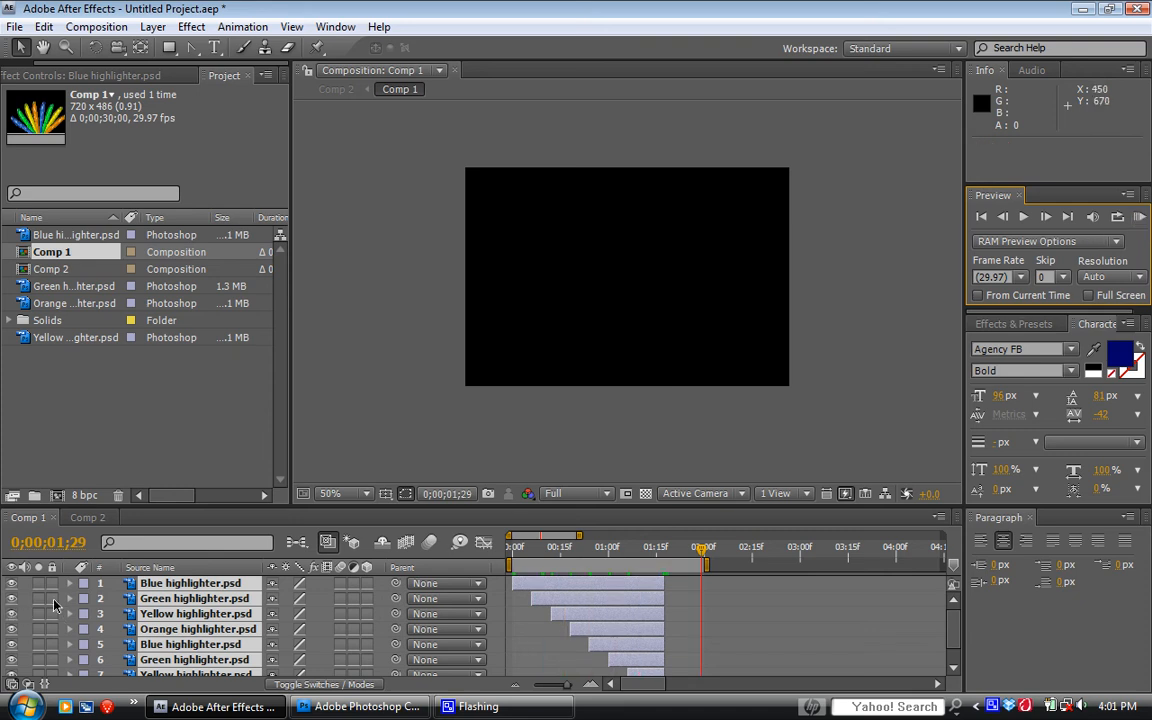
Play a RAM preview of the nested highlighter animation in Comp 2
scroll(84, 595, "down", 1)
left_click(87, 517)
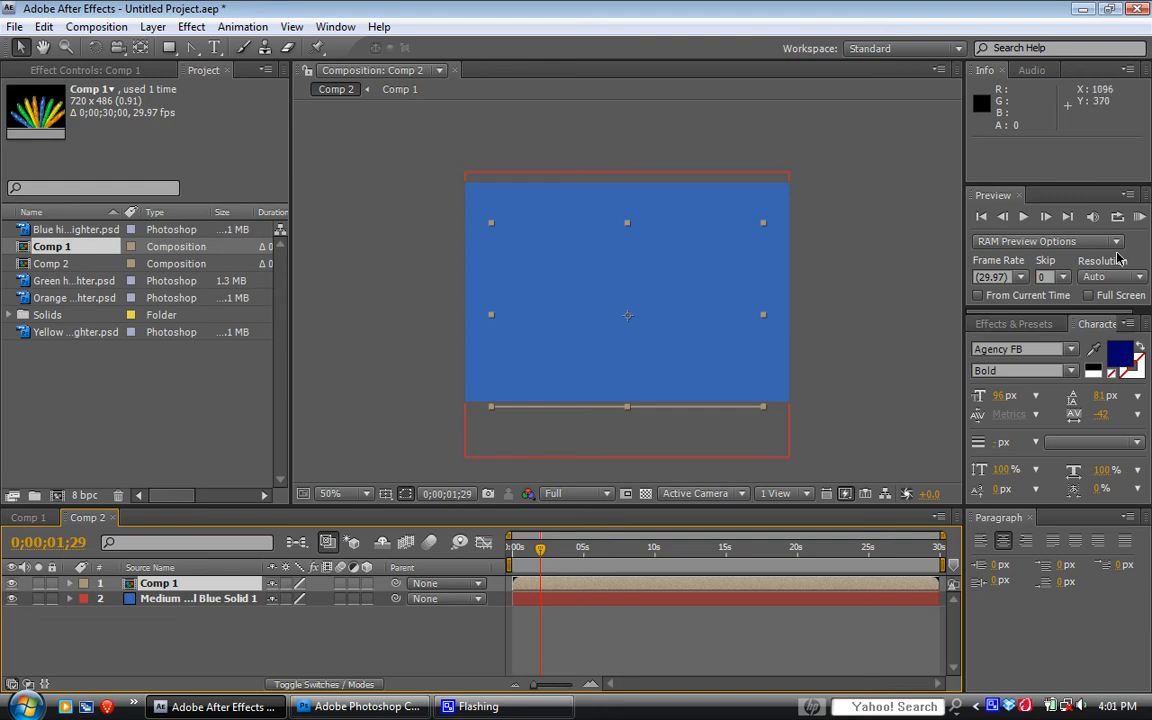
left_click(1138, 218)
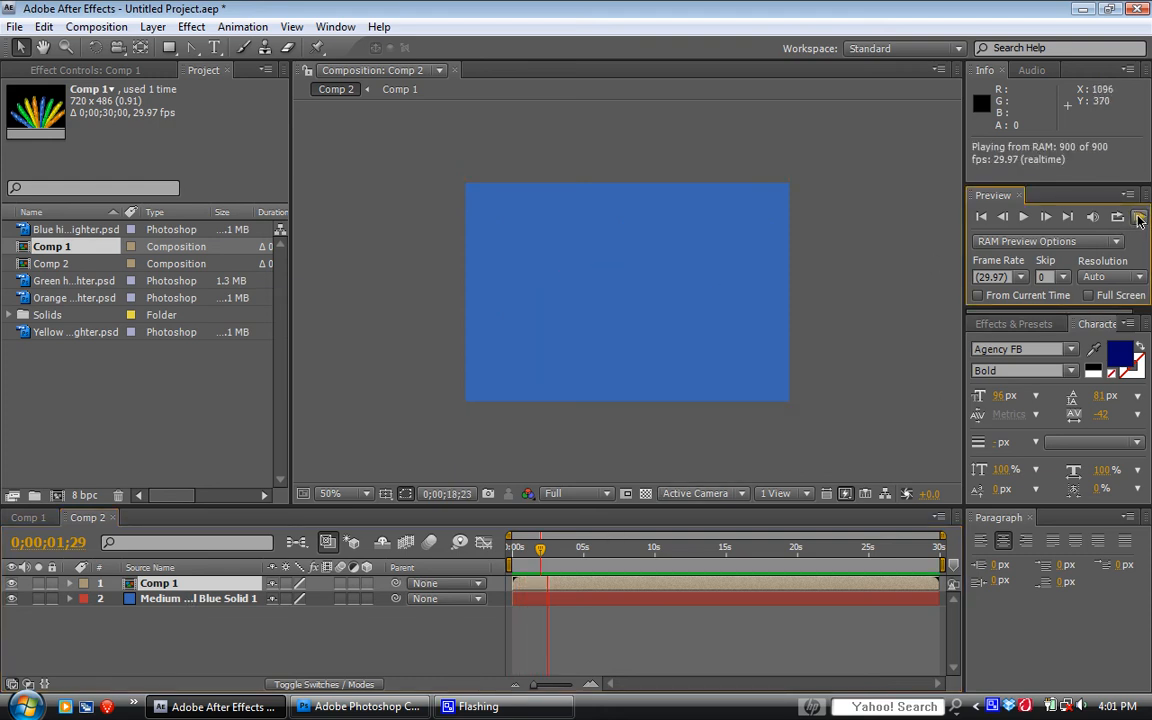
left_click(590, 633)
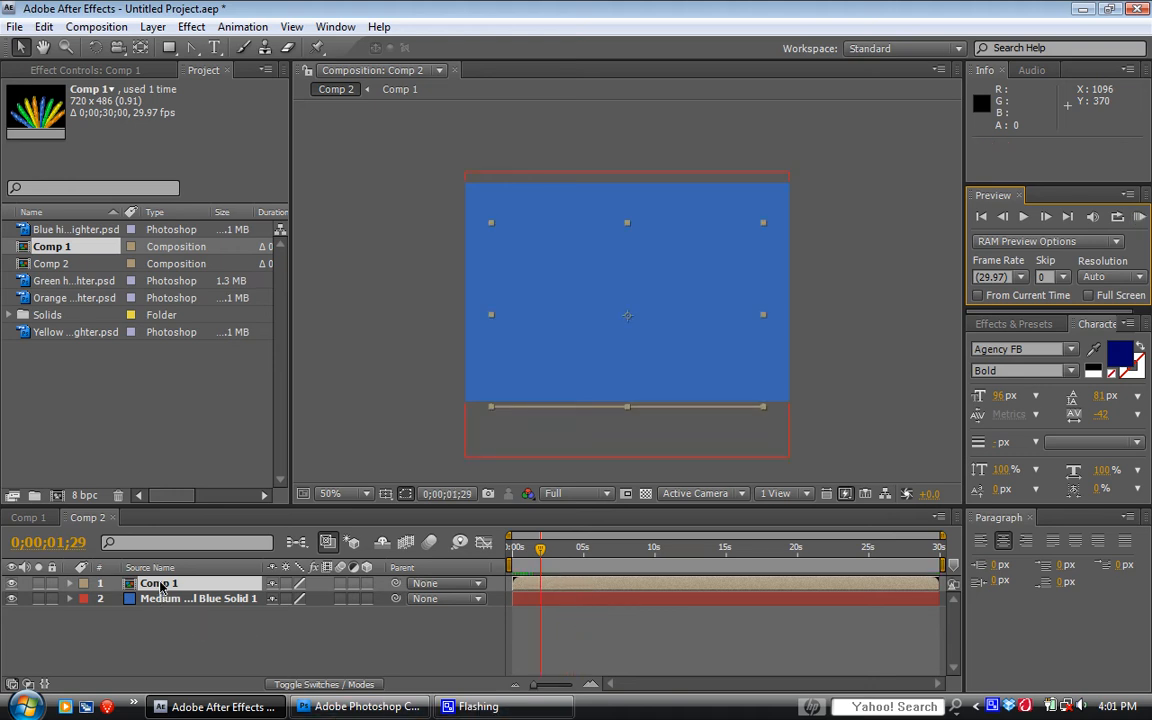
Apply a Drop Shadow effect to the nested Comp 1 layer at 0;00;01;04 and expand its properties in the timeline
left_click(564, 549)
key("KP_0")
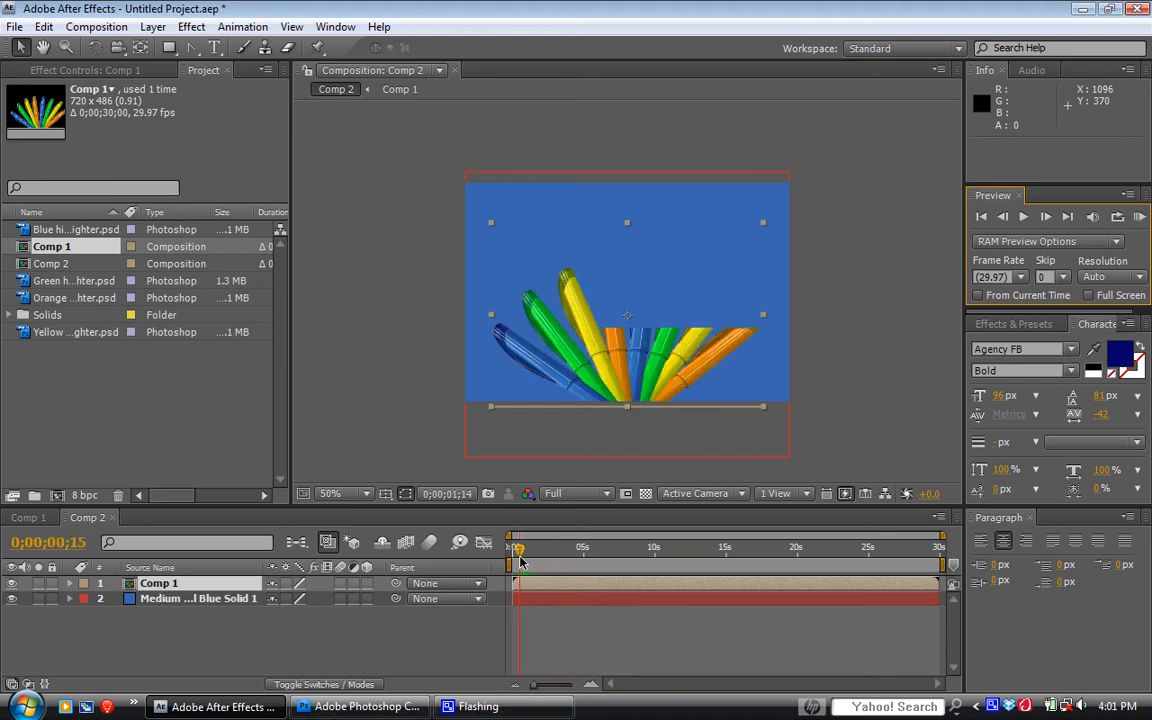
left_click(203, 28)
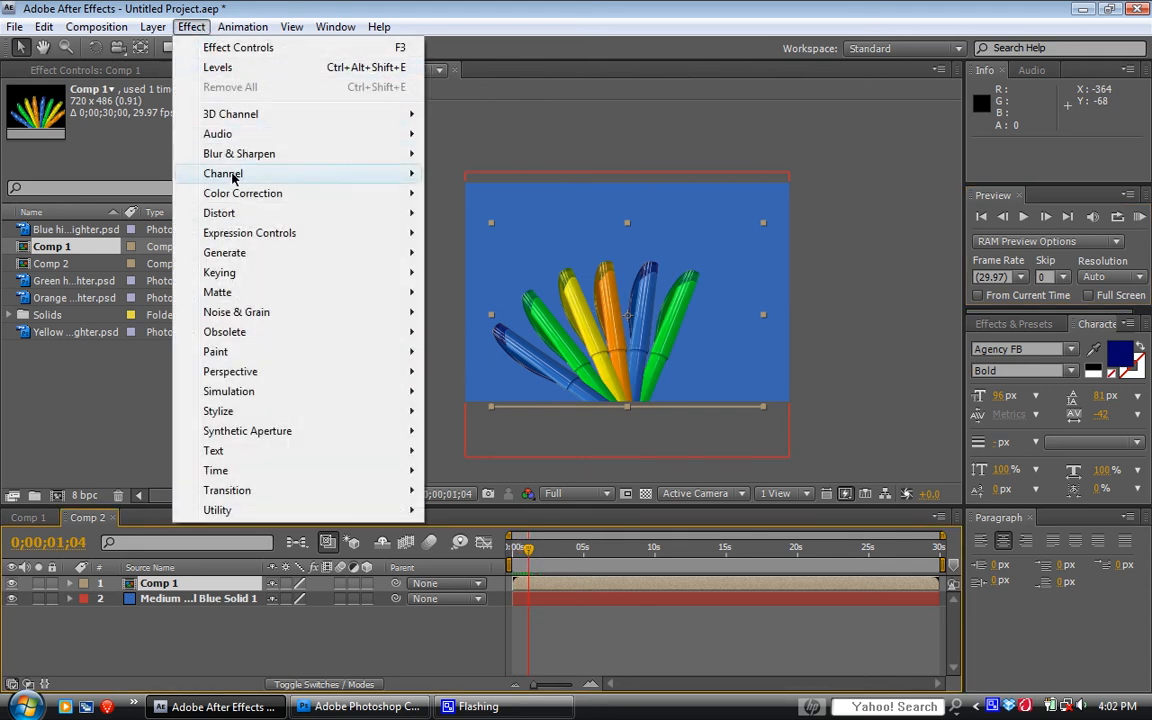
mouse_move(241, 371)
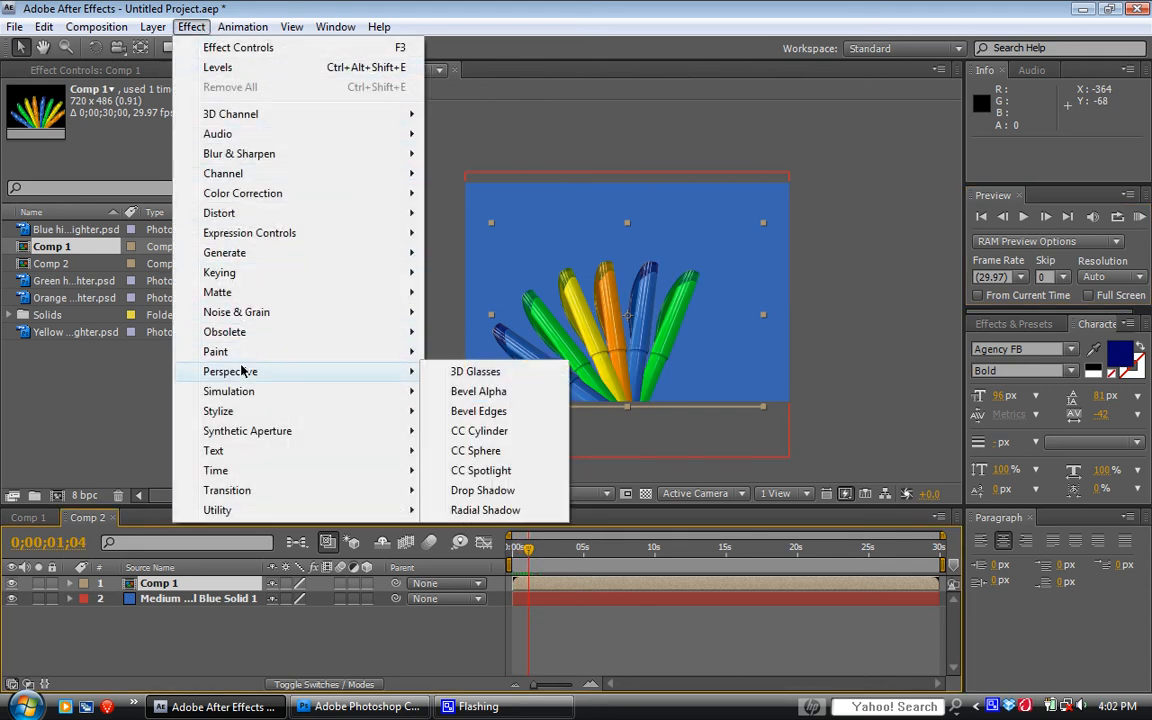
left_click(482, 490)
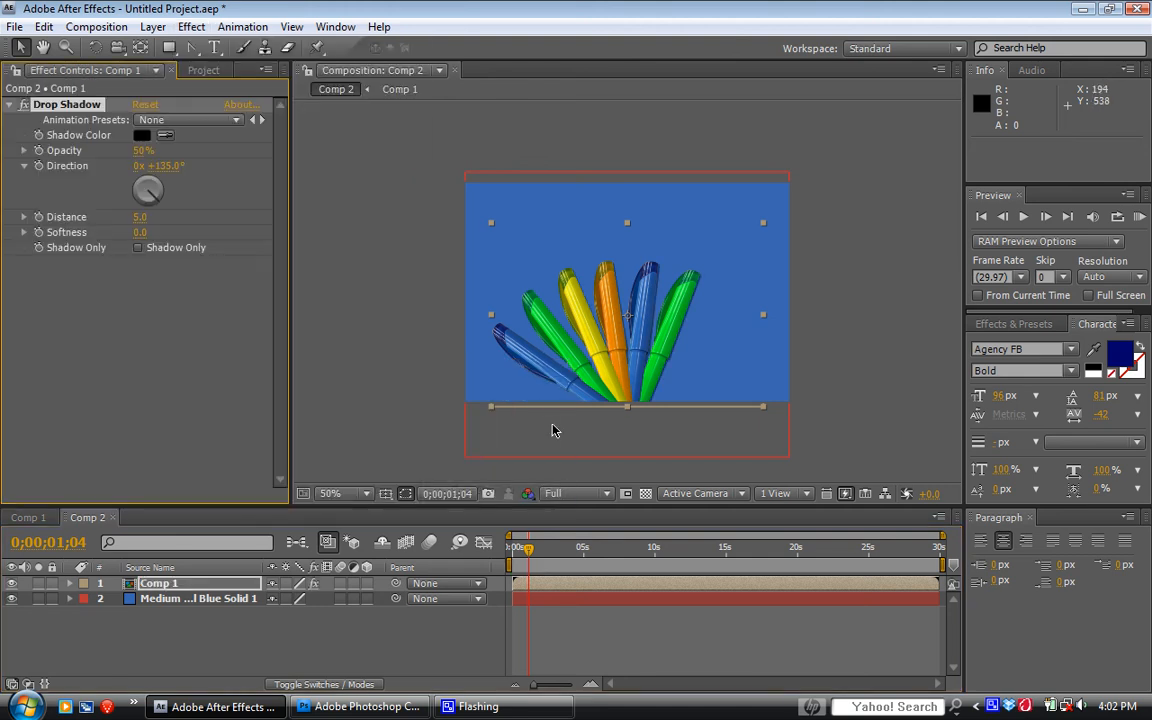
key("e")
left_click(100, 598)
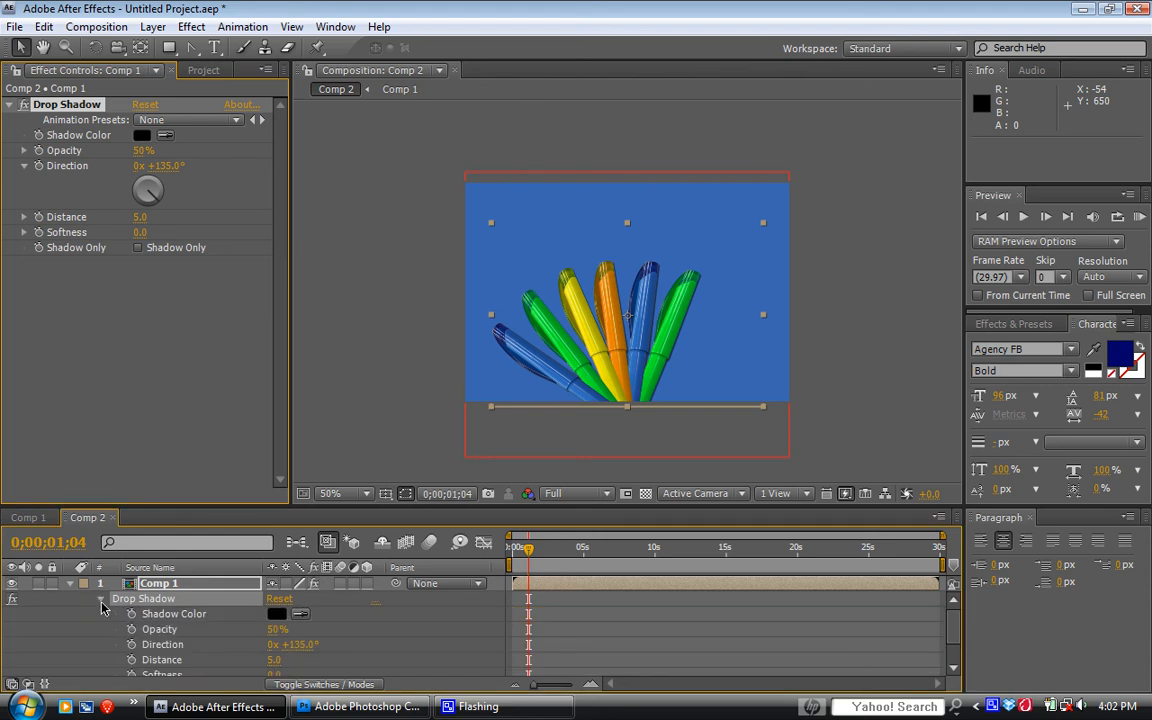
scroll(108, 625, "down", 1)
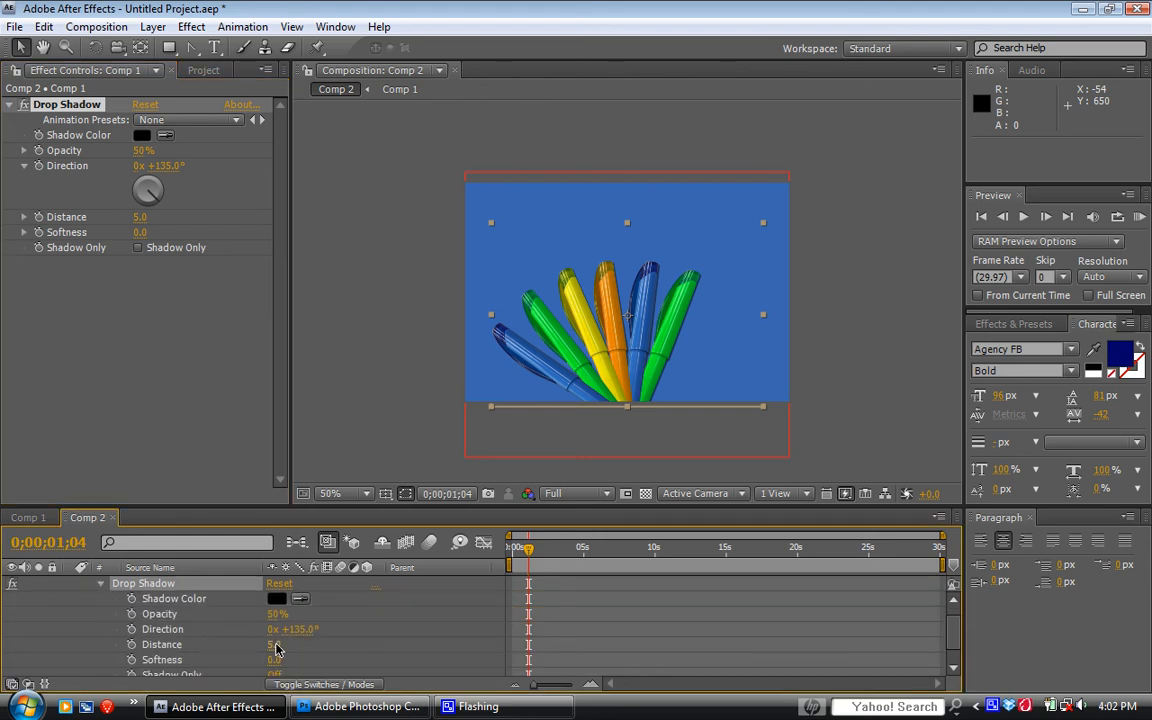
Adjust the nested Comp 1 layer's Drop Shadow to distance 24, softness 35 and direction +73°
left_click_drag(270, 646, 304, 632)
left_click_drag(313, 632, 176, 632)
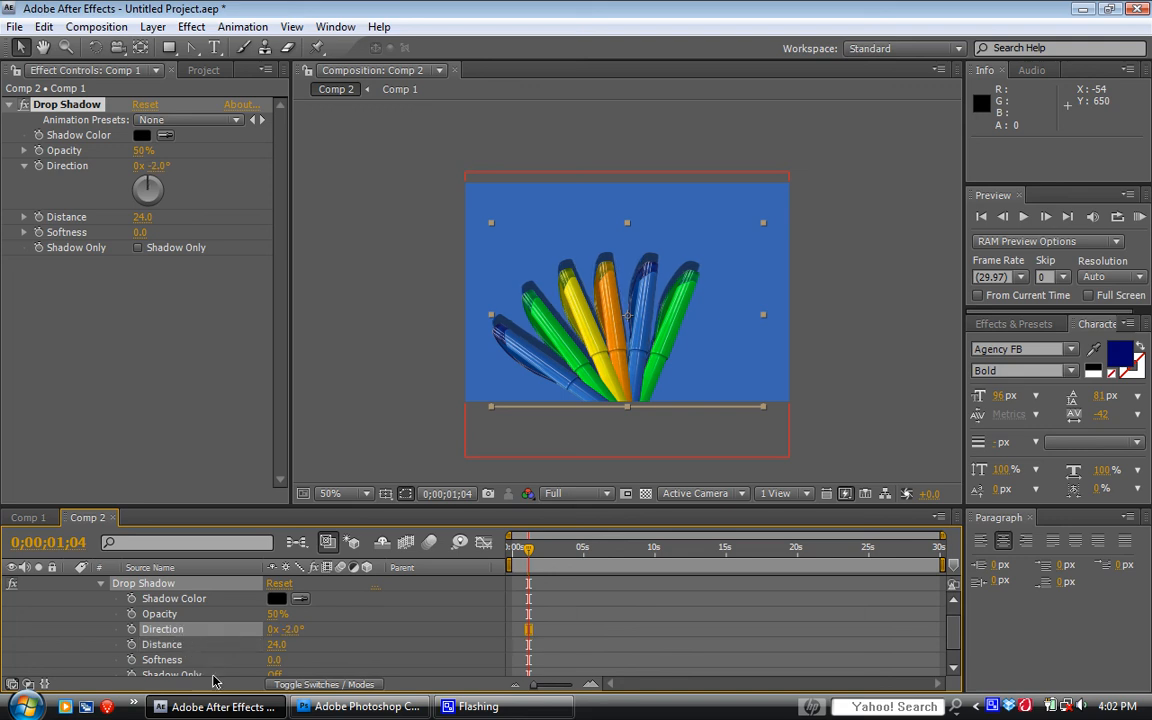
left_click_drag(276, 662, 308, 661)
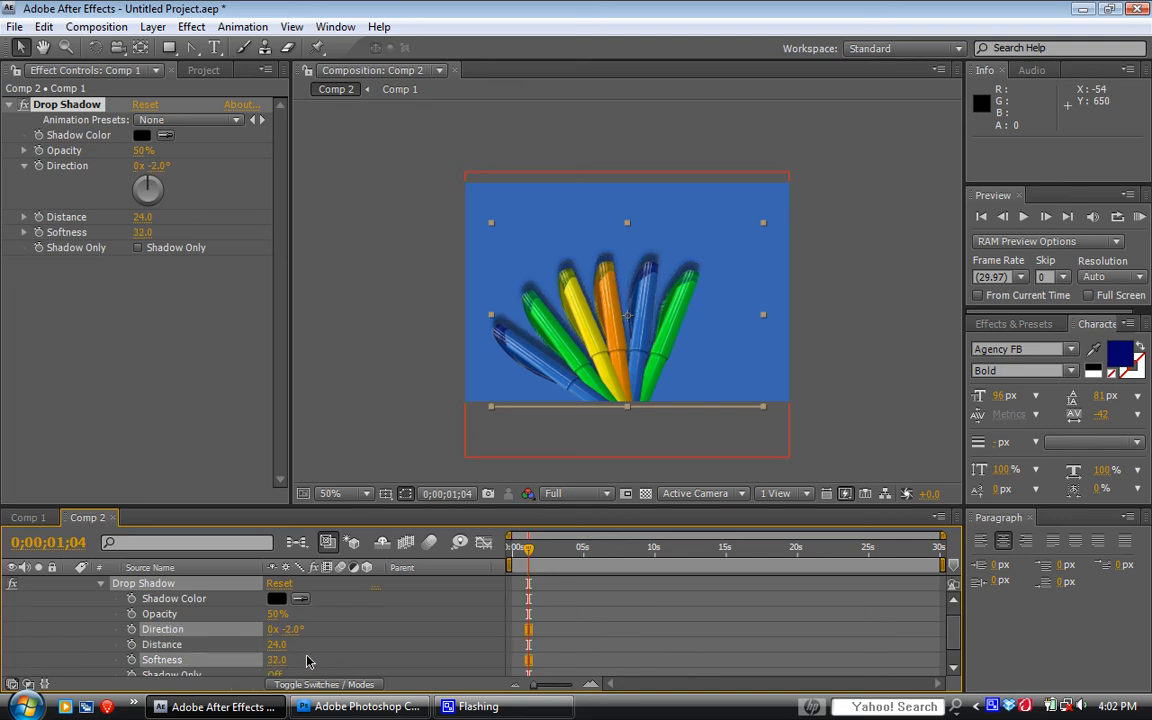
left_click(307, 661)
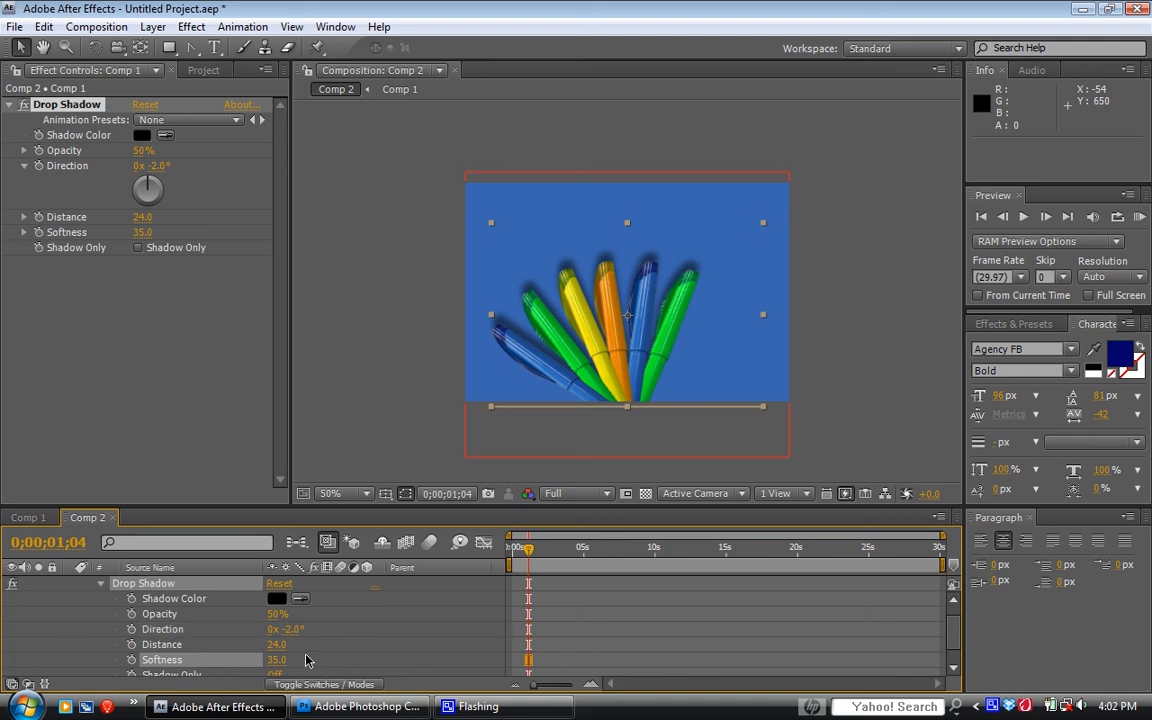
left_click_drag(290, 633, 350, 637)
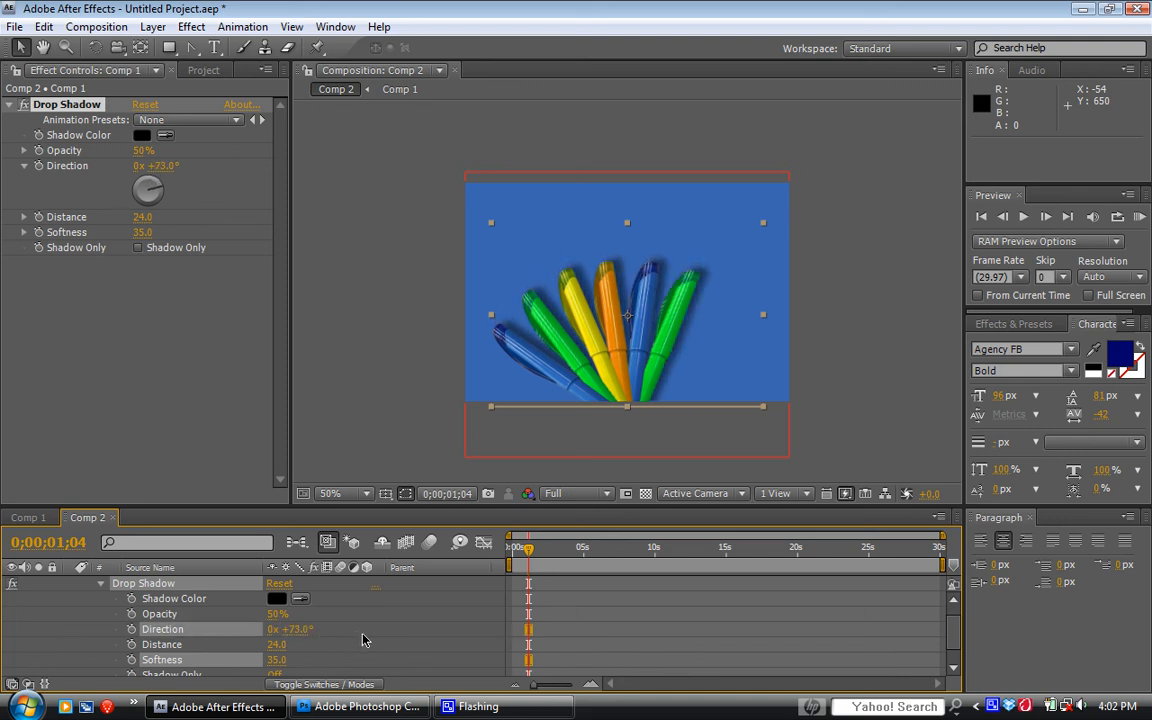
left_click(362, 634)
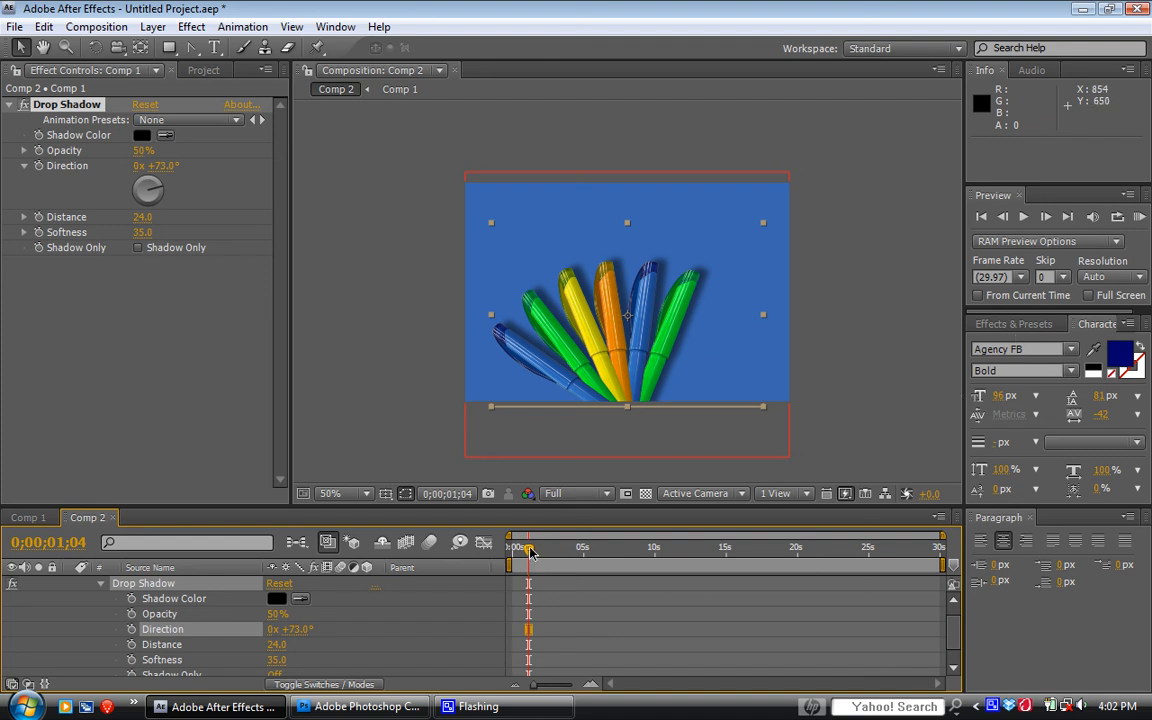
Check the shadow at 0;00;01;14, return the current time to 0;00;00;02, and collapse the Comp 1 layer's properties
mouse_move(530, 550)
left_mouse_down()
mouse_move(512, 550)
mouse_move(536, 553)
left_mouse_up()
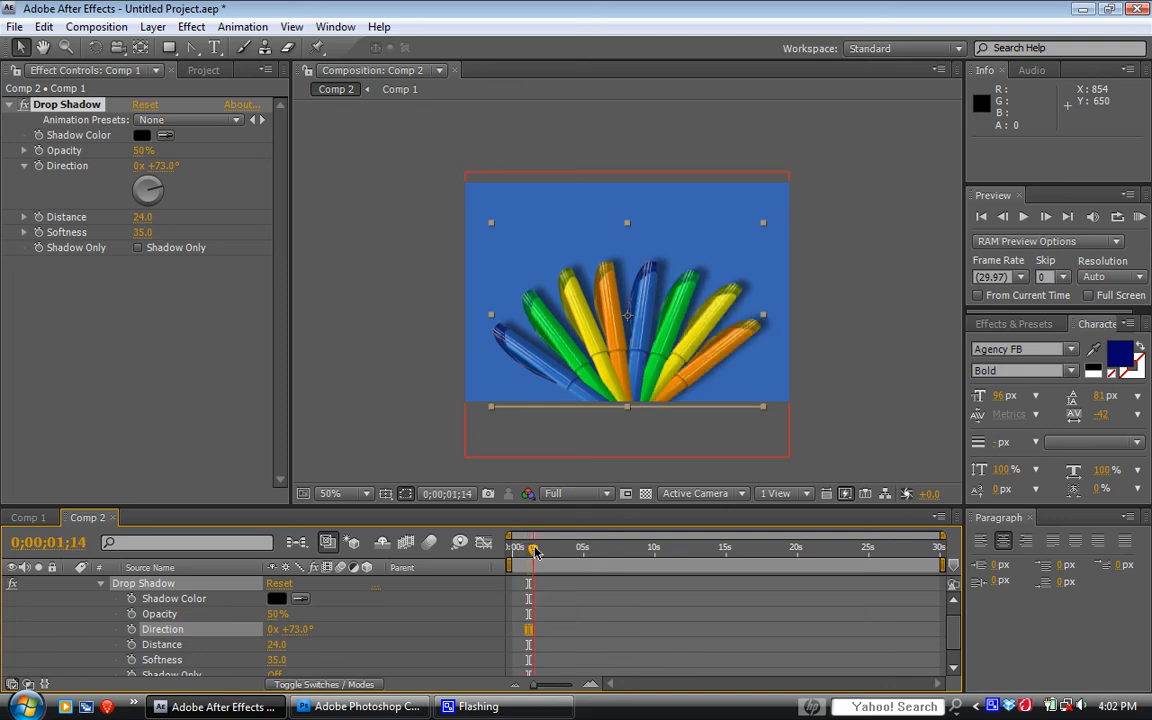
left_click_drag(536, 553, 515, 555)
scroll(250, 623, "up", 1)
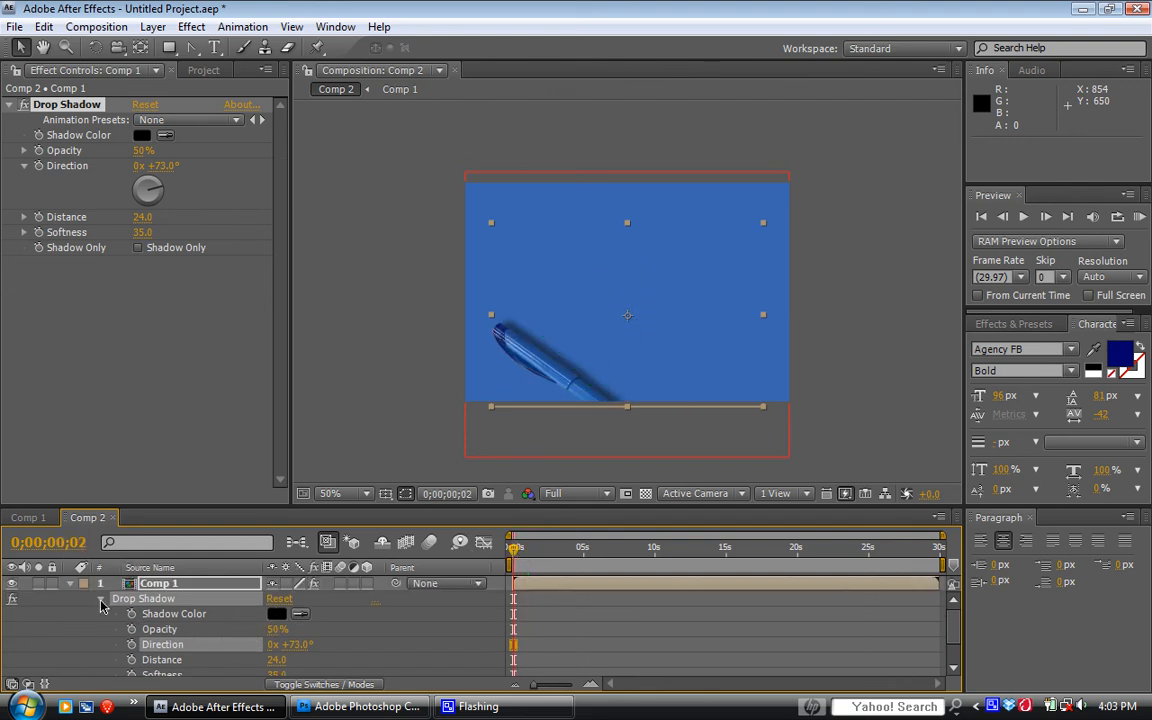
left_click(101, 599)
left_click(70, 584)
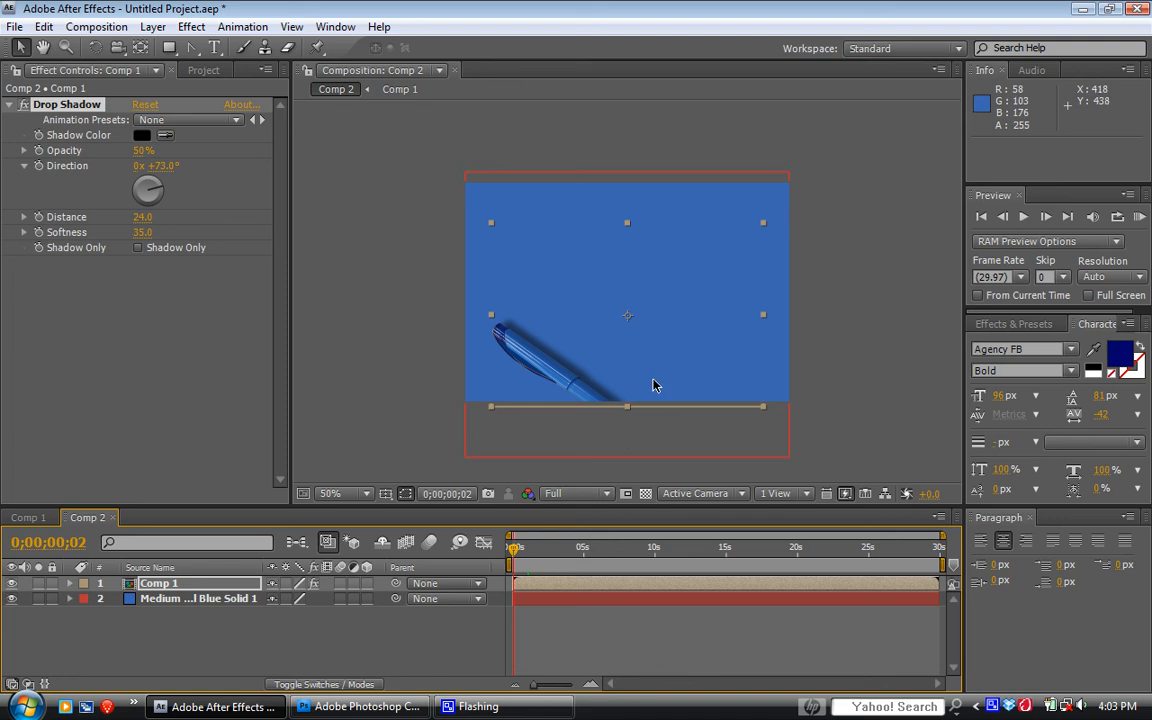